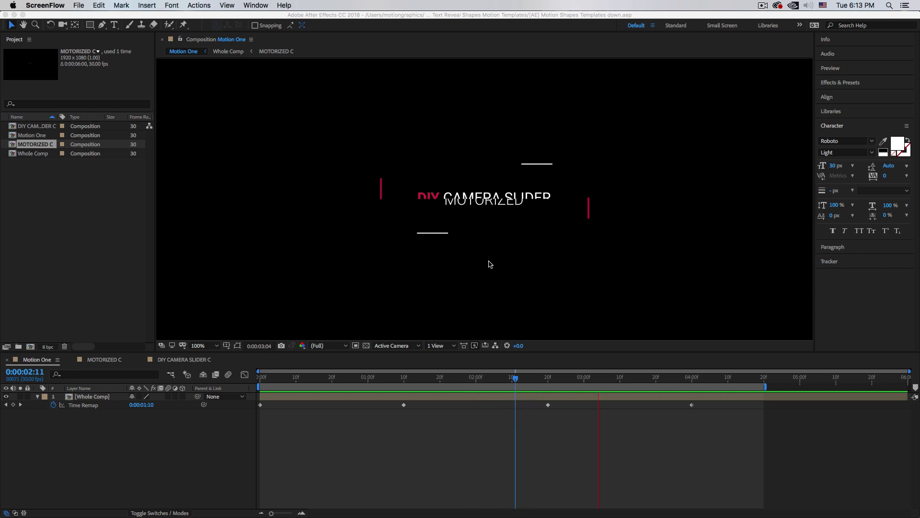
Step: Review the reader comment on the tutorial page in Safari and preview the Motion One composition in After Effects
{"action": "mouse_move", "coordinate": [533, 516]}
{"action": "left_click", "coordinate": [523, 498]}
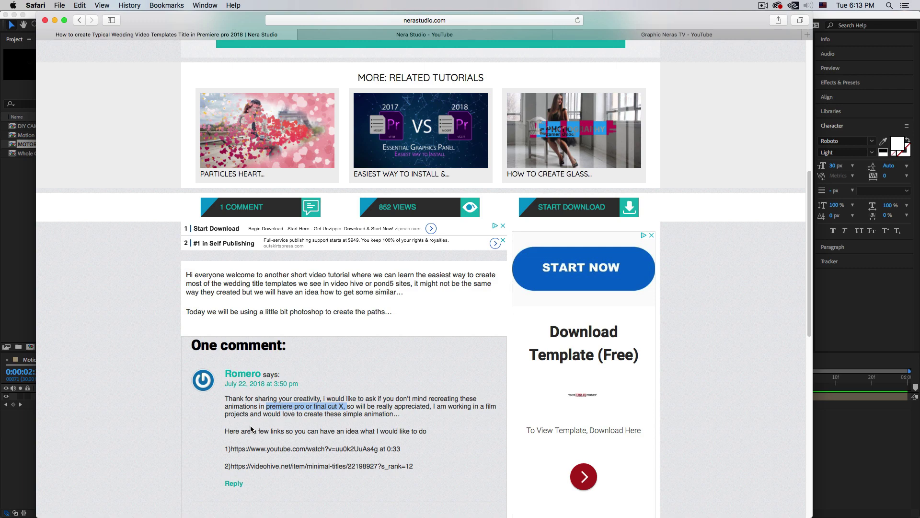
{"action": "left_click", "coordinate": [18, 455]}
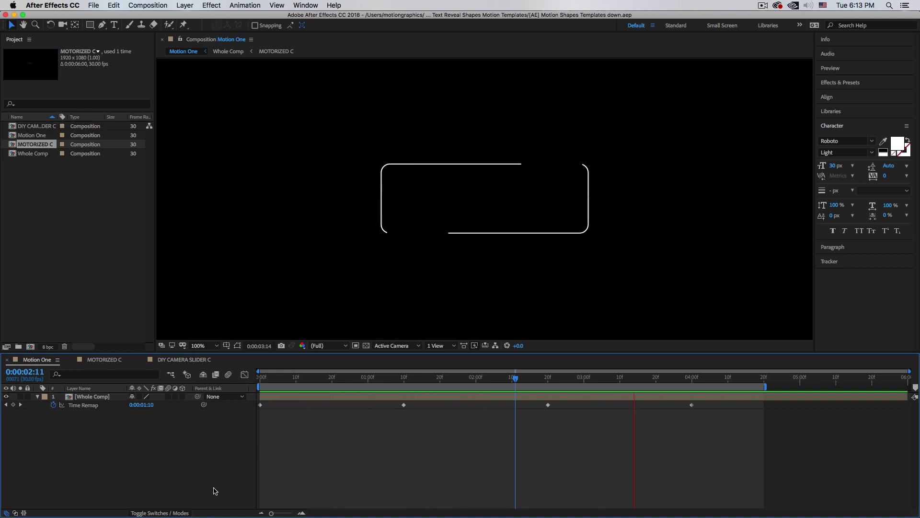
{"action": "key", "text": "space"}
{"action": "key", "text": "space"}
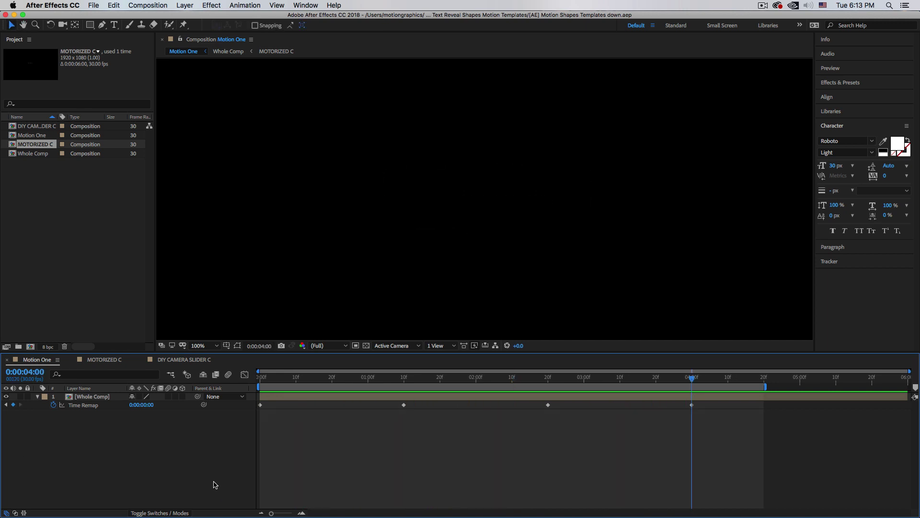
Step: Switch to Photoshop, show the grid and draw a rounded rectangle about 432 x 144 px in the empty area beside the green shape
{"action": "mouse_move", "coordinate": [435, 516]}
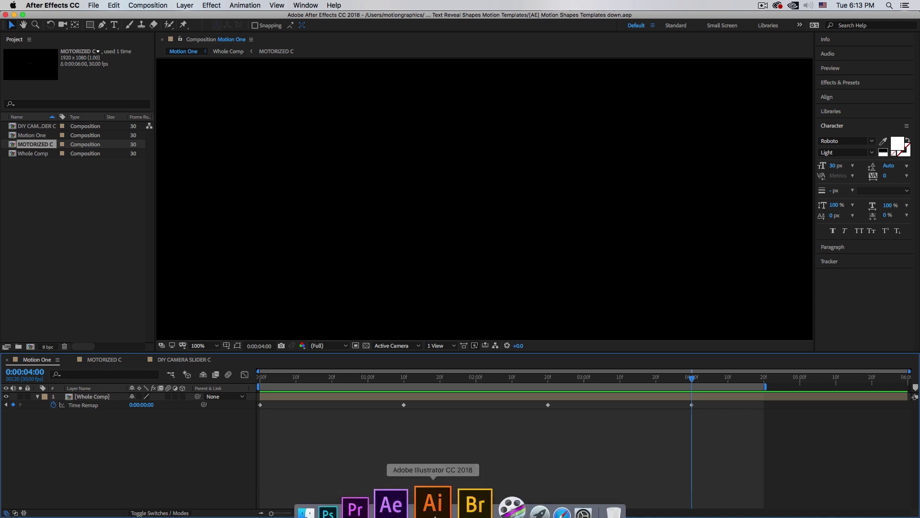
{"action": "left_click", "coordinate": [381, 482]}
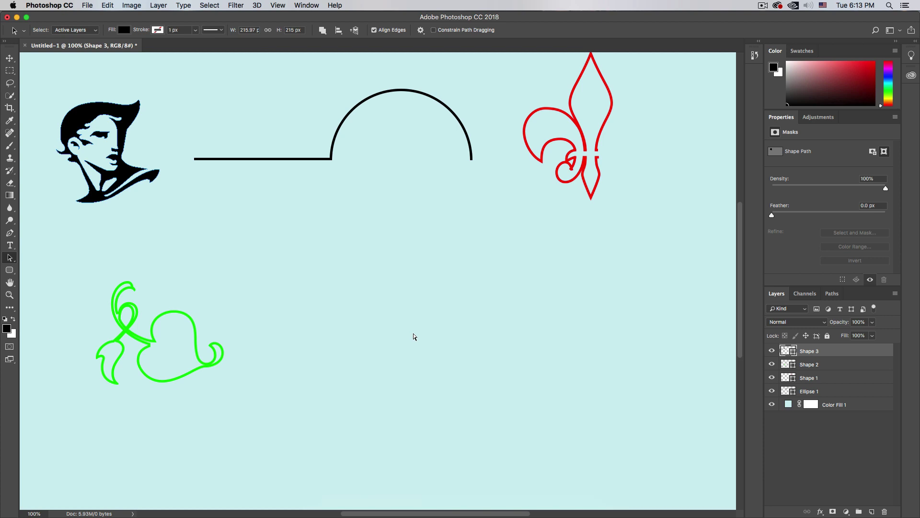
{"action": "key", "text": "super+apostrophe"}
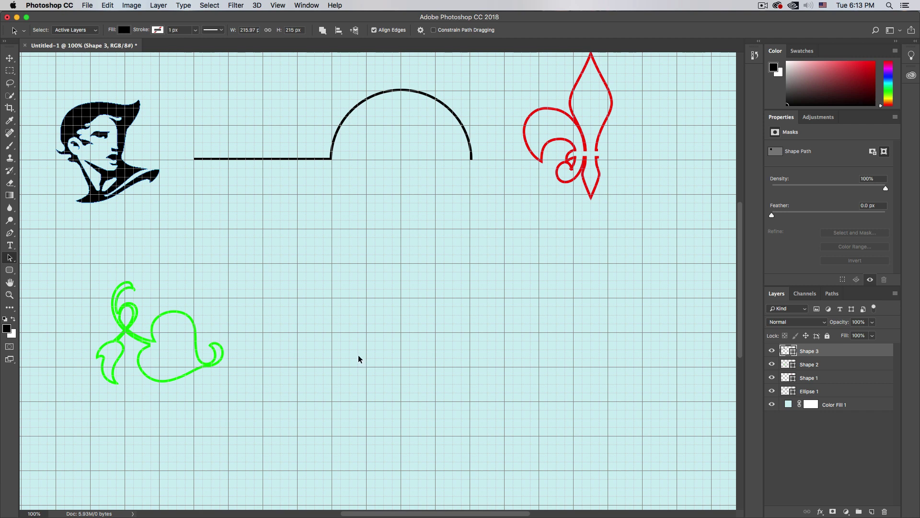
{"action": "left_click", "coordinate": [14, 274]}
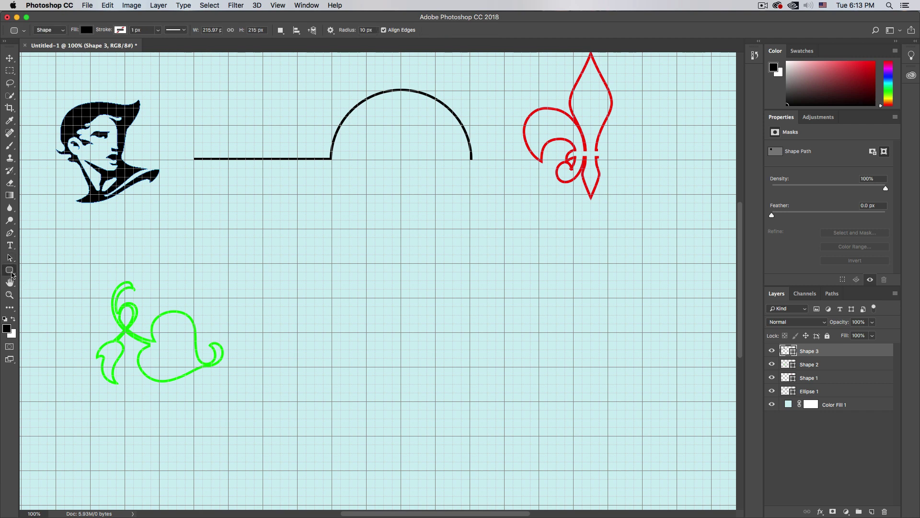
{"action": "left_click", "coordinate": [62, 279]}
{"action": "left_click_drag", "start_coordinate": [470, 298], "coordinate": [677, 368]}
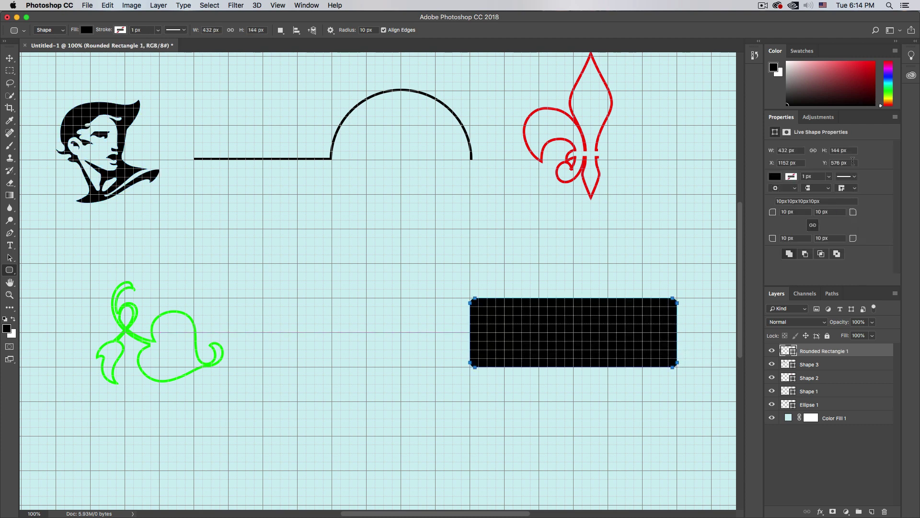
Step: Set all corner radii of the rounded rectangle to 20 px
{"action": "left_click", "coordinate": [801, 214]}
{"action": "type", "text": "20"}
{"action": "key", "text": "Return"}
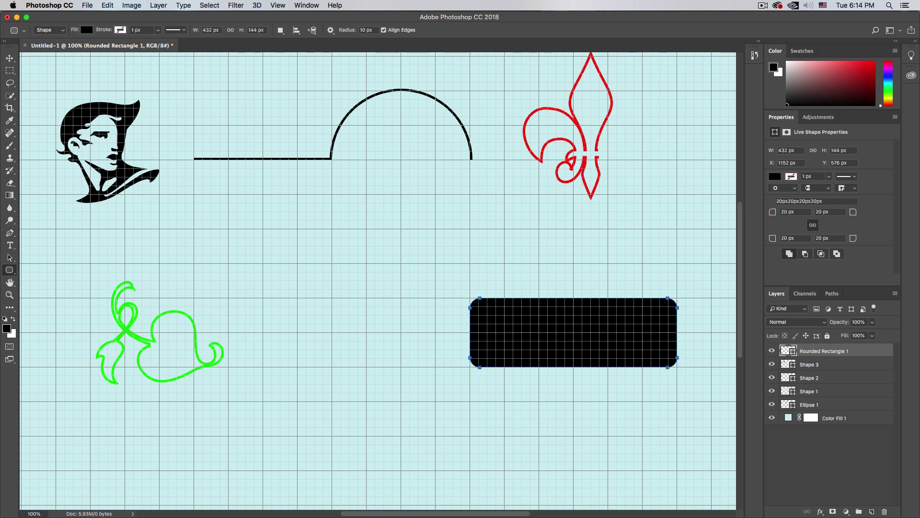
Step: Give the rounded rectangle no fill and a solid black 2 px stroke
{"action": "left_click", "coordinate": [775, 176]}
{"action": "left_click", "coordinate": [781, 195]}
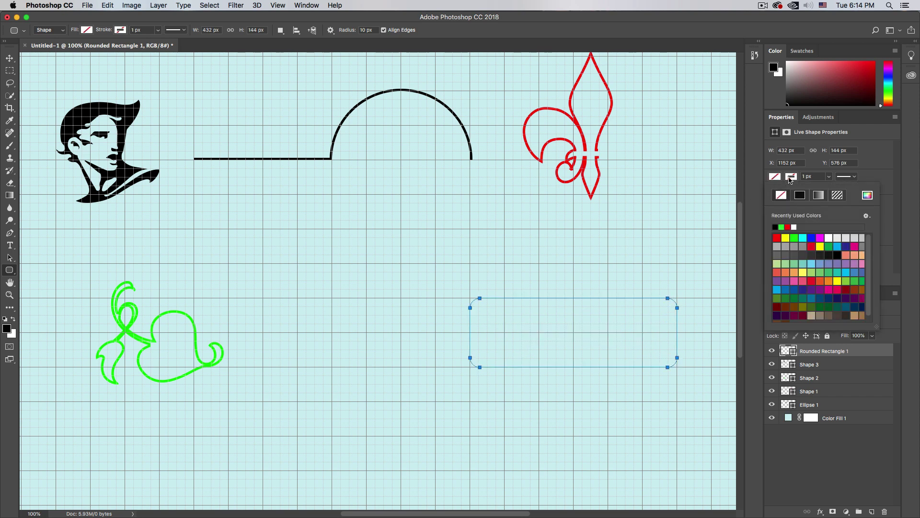
{"action": "left_click", "coordinate": [800, 195]}
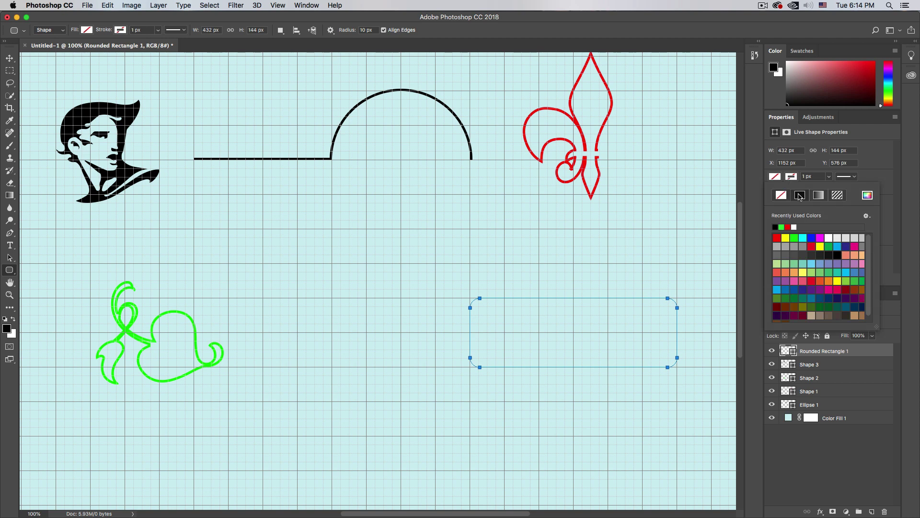
{"action": "left_click", "coordinate": [816, 176]}
{"action": "double_click", "coordinate": [803, 175]}
{"action": "type", "text": "2"}
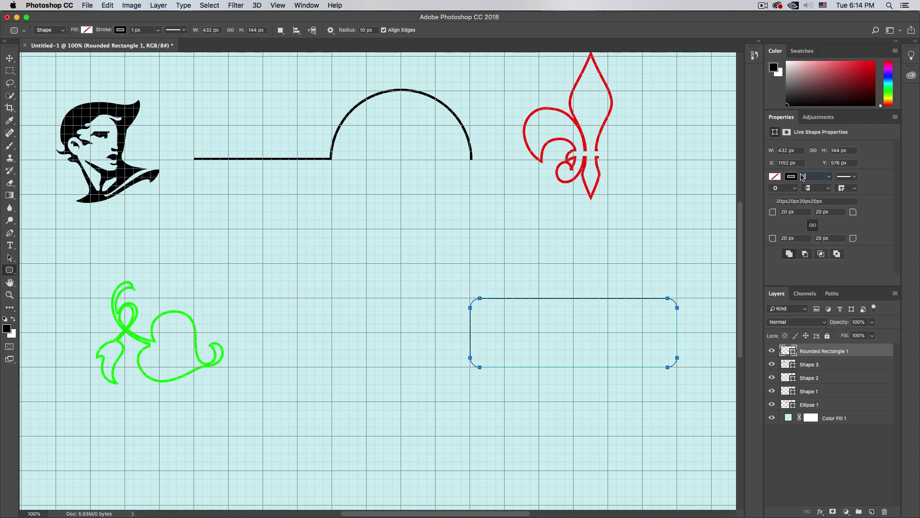
{"action": "key", "text": "Return"}
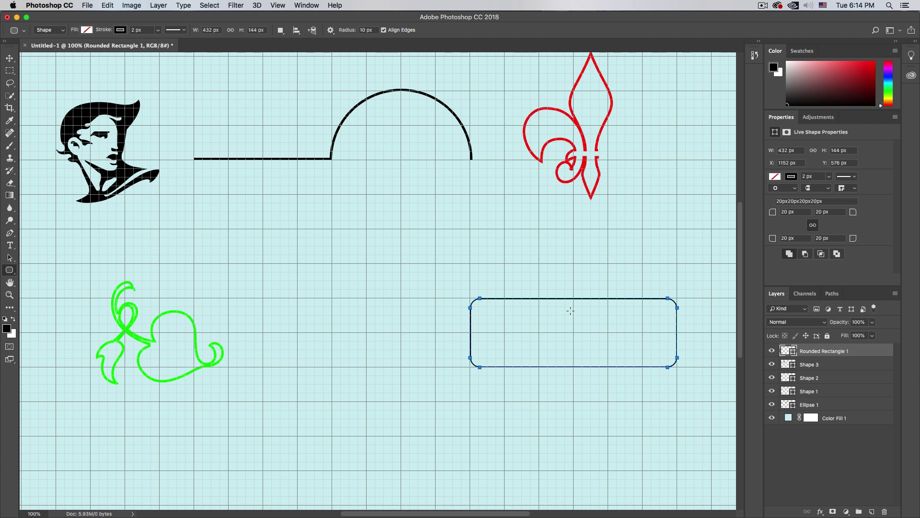
Step: Add anchor points with the Pen tool on the rectangle's top edge near the right corner and bottom edge near the left corner
{"action": "key", "text": "p"}
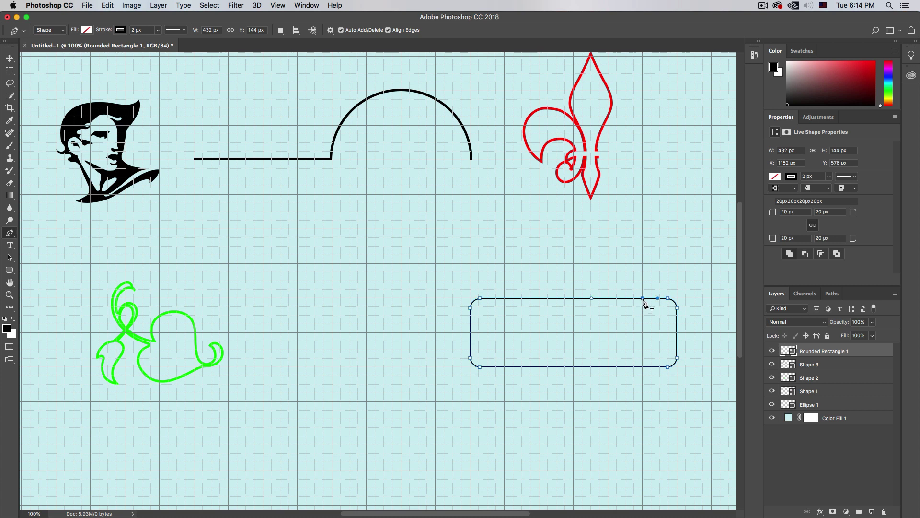
{"action": "left_click", "coordinate": [643, 298]}
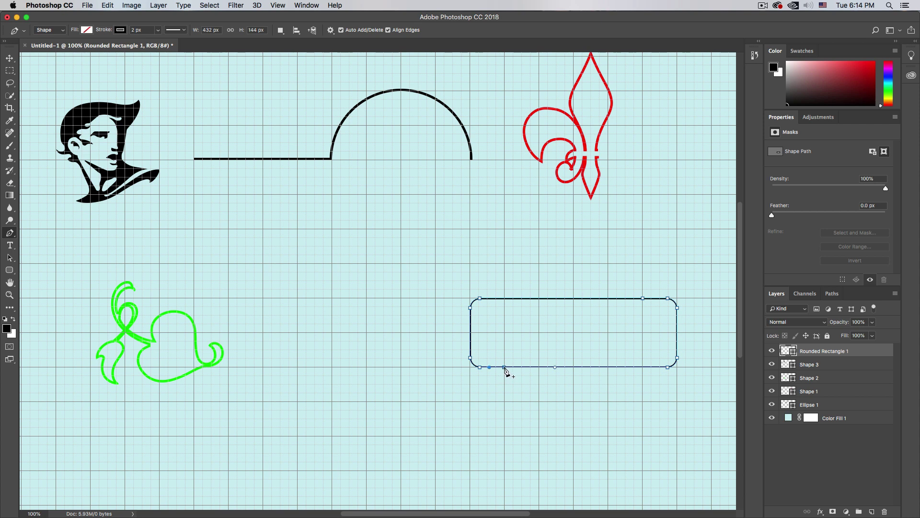
{"action": "left_click", "coordinate": [504, 368]}
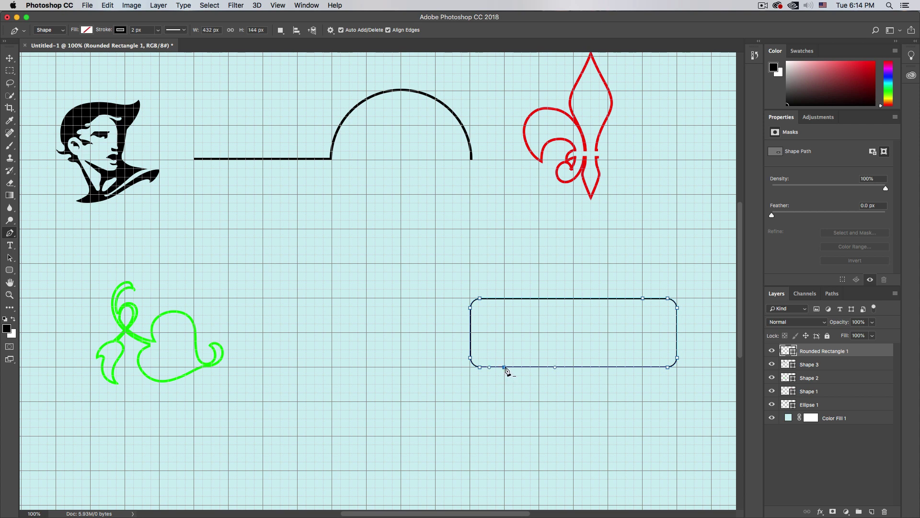
Step: Delete the rectangle's left-side corner anchor points, leaving an open path between the two added points
{"action": "left_click", "coordinate": [470, 308]}
{"action": "left_click", "coordinate": [480, 298]}
{"action": "key", "text": "BackSpace"}
{"action": "left_click", "coordinate": [470, 308]}
{"action": "key", "text": "BackSpace"}
{"action": "left_click", "coordinate": [470, 358]}
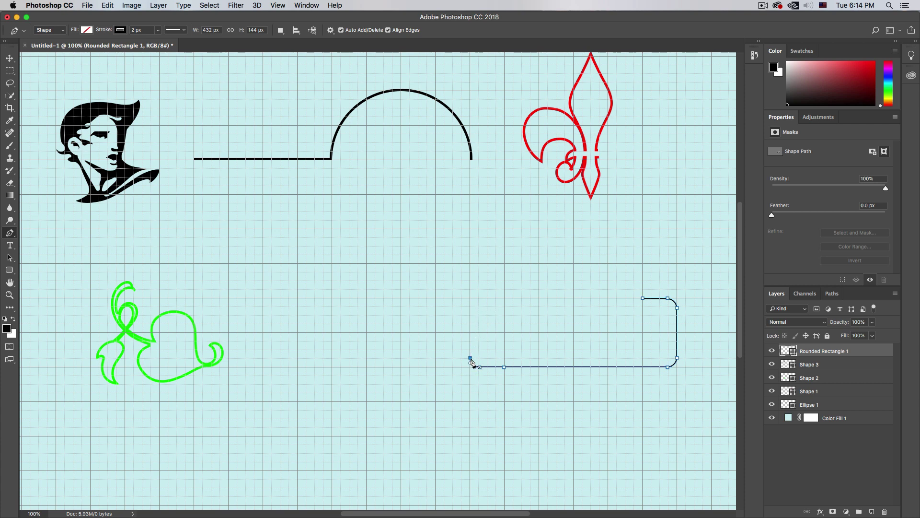
{"action": "key", "text": "BackSpace"}
{"action": "left_click", "coordinate": [480, 368]}
Step: Select and copy the whole remaining open path, and switch to After Effects
{"action": "key", "text": "a"}
{"action": "left_click_drag", "start_coordinate": [450, 277], "coordinate": [704, 414]}
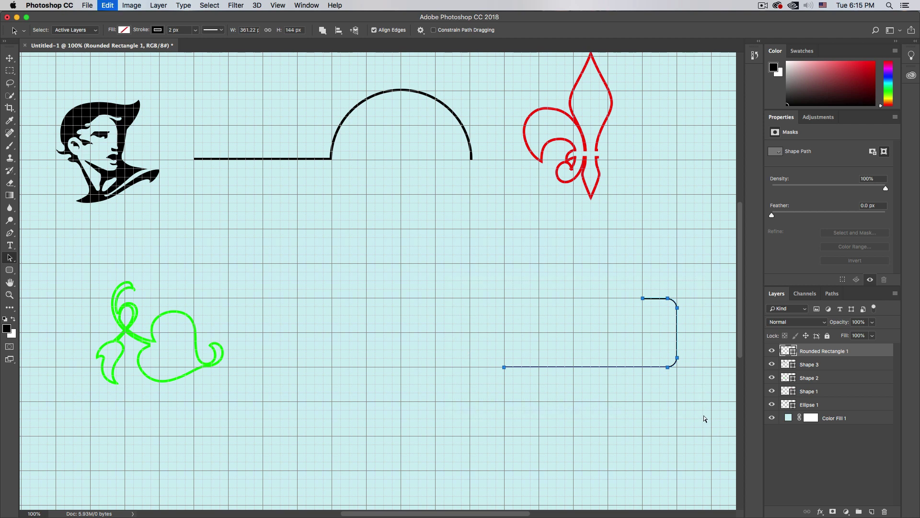
{"action": "mouse_move", "coordinate": [499, 501]}
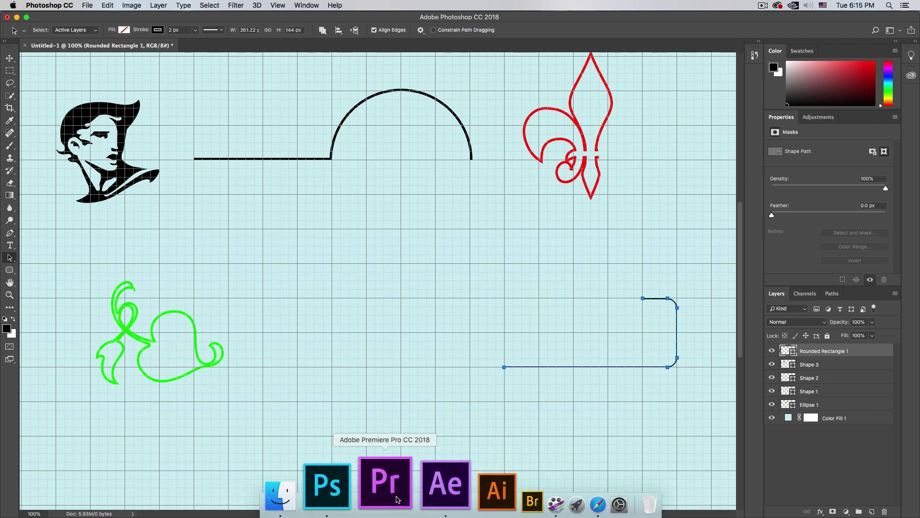
{"action": "left_click", "coordinate": [411, 500]}
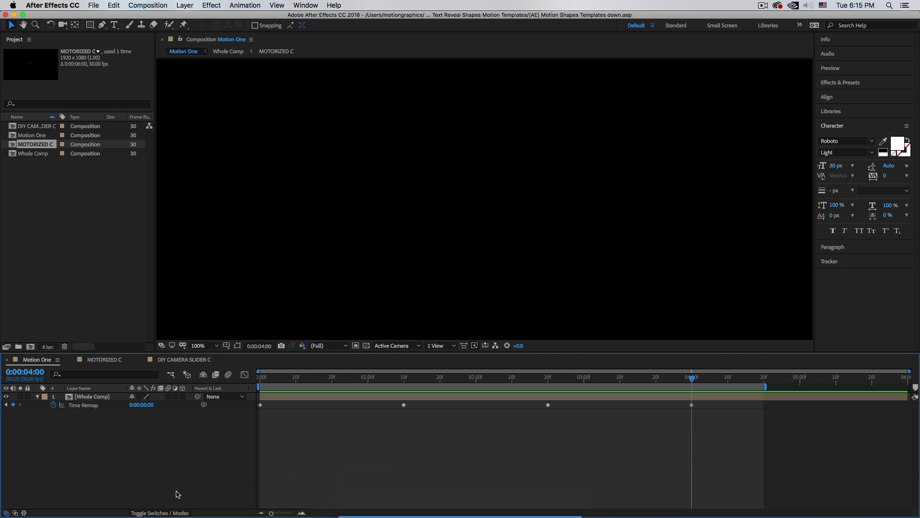
Step: Open the recent project "[AE] Motion Shapes Templates.aep"
{"action": "left_click", "coordinate": [94, 6]}
{"action": "mouse_move", "coordinate": [143, 44]}
{"action": "left_click", "coordinate": [306, 53]}
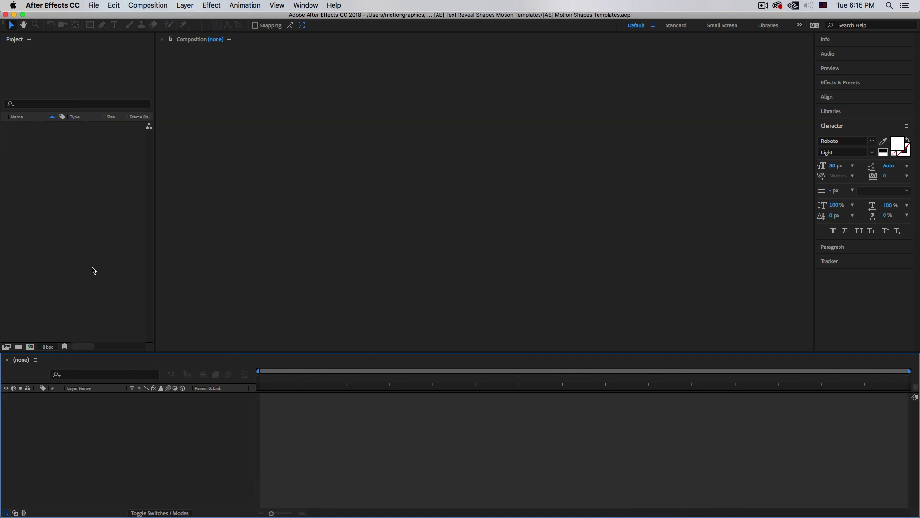
Step: Create a 1920 x 1080, 30 fps, six-second composition named Motion
{"action": "key", "text": "super+n"}
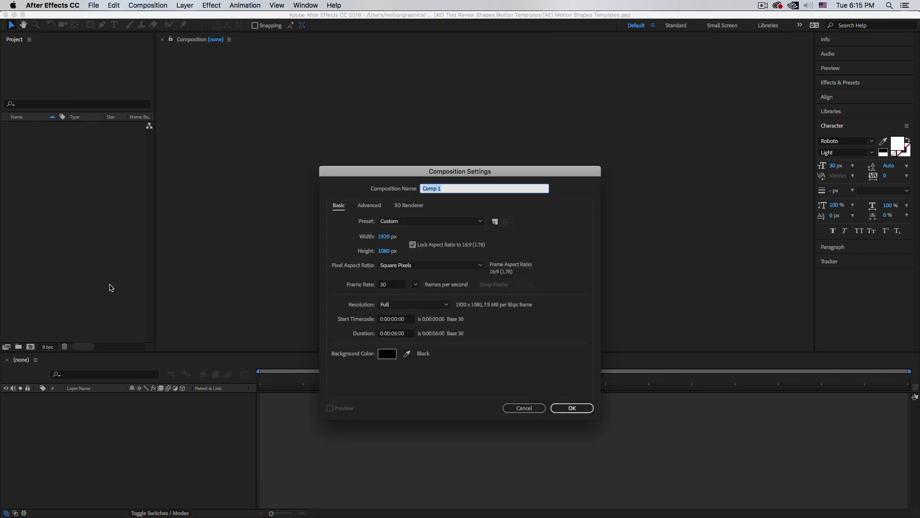
{"action": "type", "text": "Motion"}
{"action": "key", "text": "Return"}
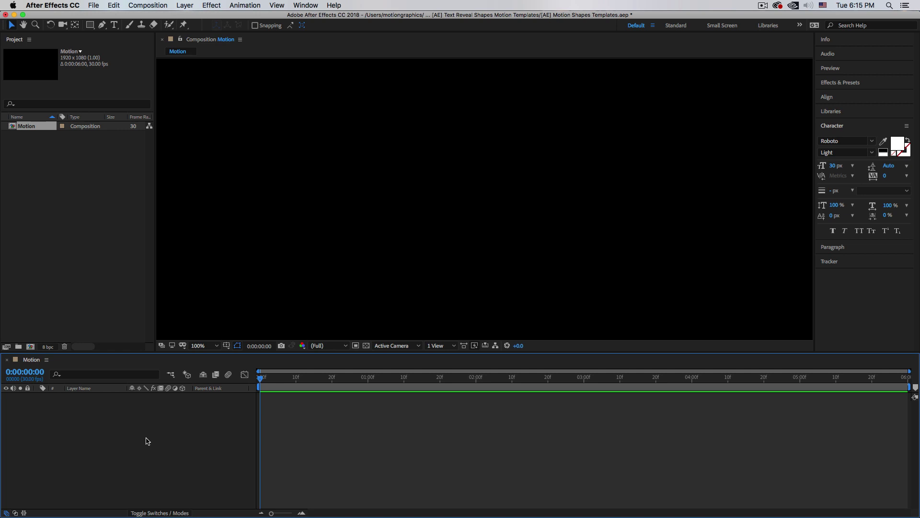
Step: Create a new shape layer in the Motion composition and add an empty Path to its contents
{"action": "right_click", "coordinate": [146, 438]}
{"action": "mouse_move", "coordinate": [168, 411]}
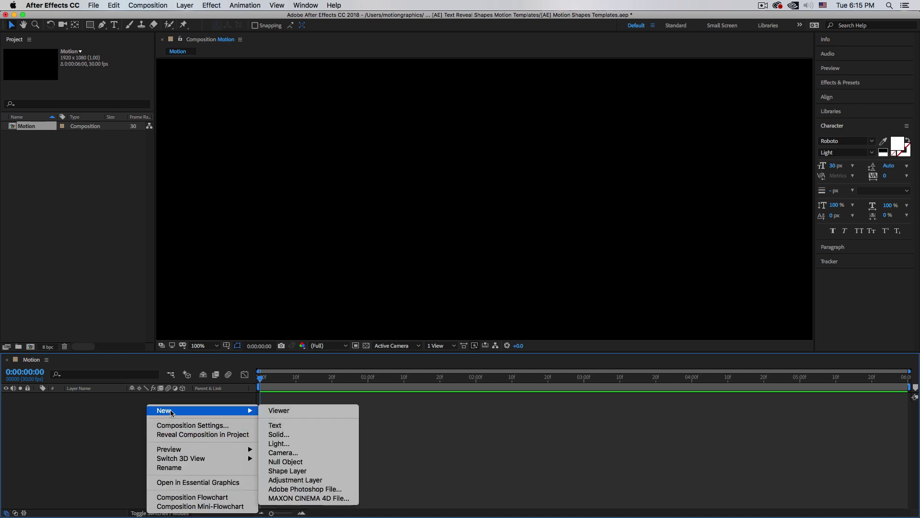
{"action": "left_click", "coordinate": [296, 475]}
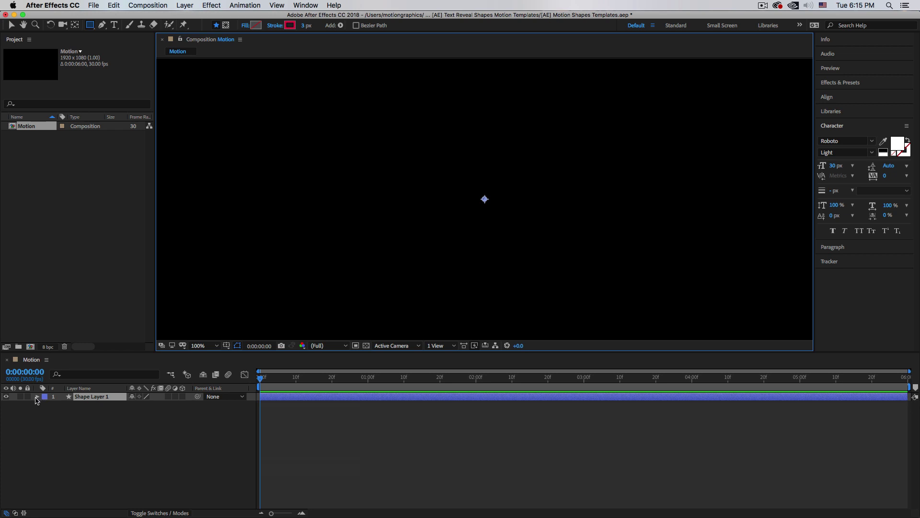
{"action": "left_click", "coordinate": [341, 25]}
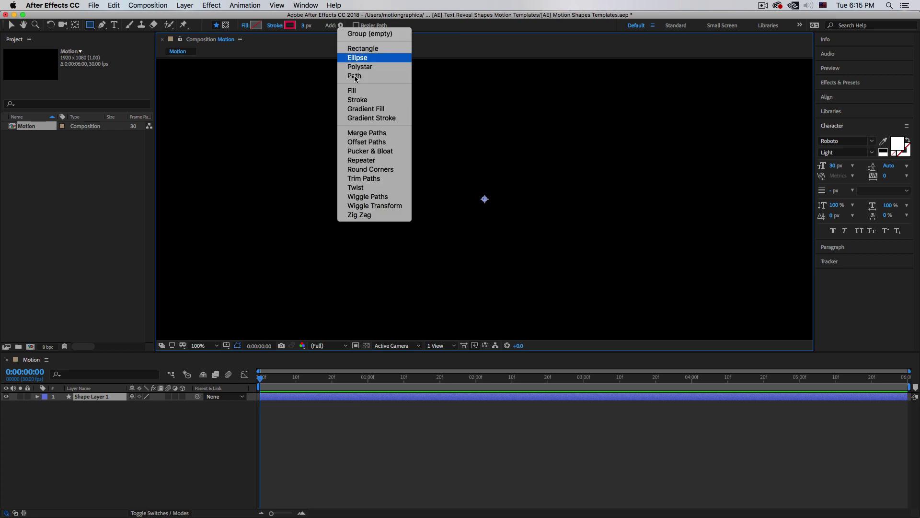
{"action": "left_click", "coordinate": [366, 77]}
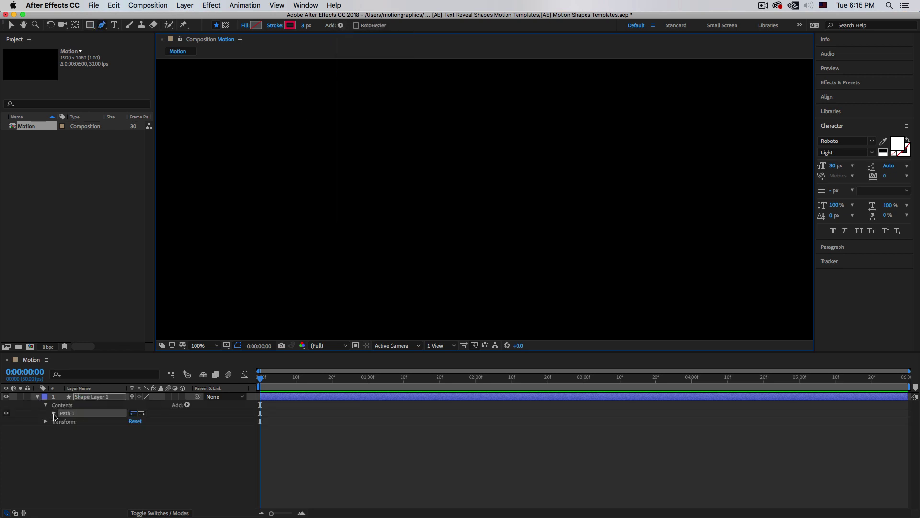
Step: Paste the copied Photoshop path into the Path property of the shape layer's Path 1
{"action": "left_click", "coordinate": [54, 413]}
{"action": "left_click", "coordinate": [79, 421]}
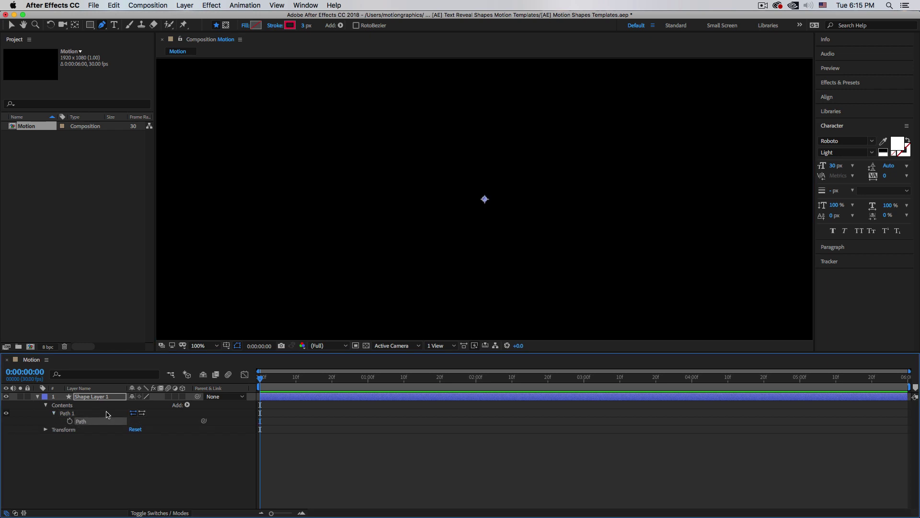
{"action": "left_click", "coordinate": [108, 414]}
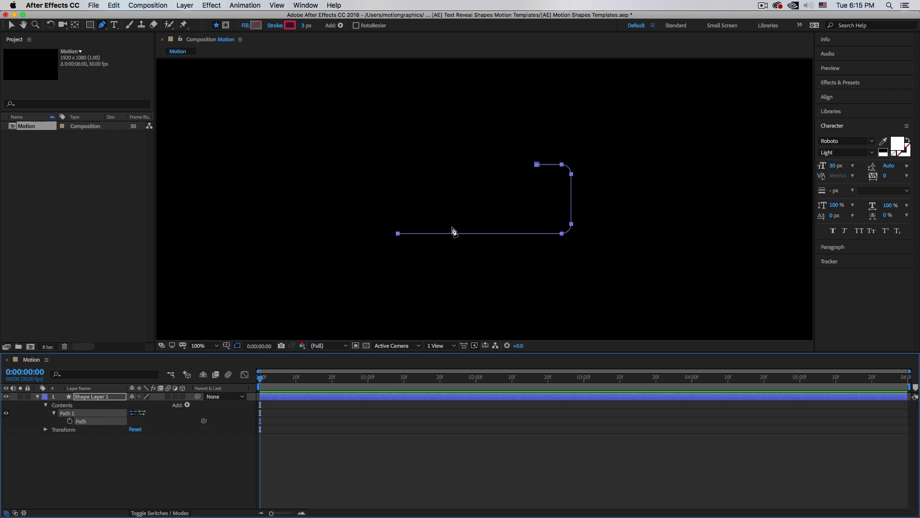
Step: Add a Stroke and Trim Paths to the shape layer's contents
{"action": "left_click", "coordinate": [341, 25]}
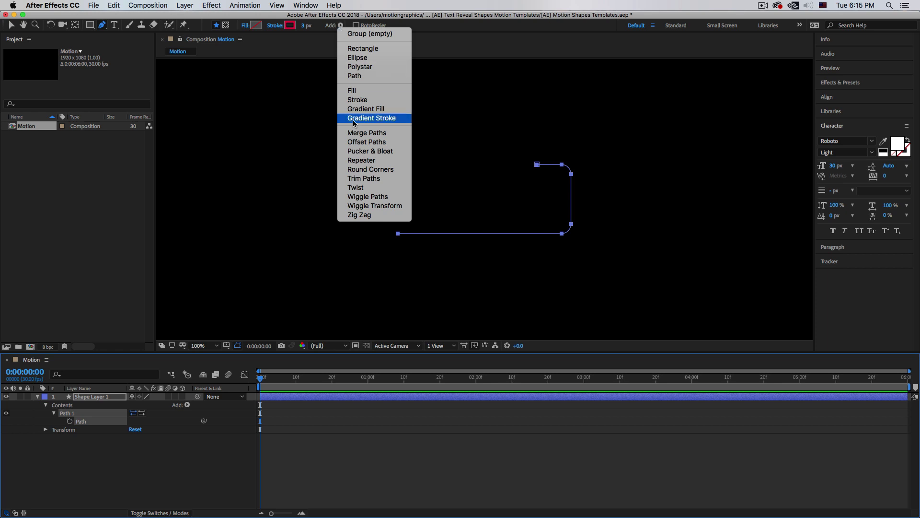
{"action": "left_click", "coordinate": [373, 102]}
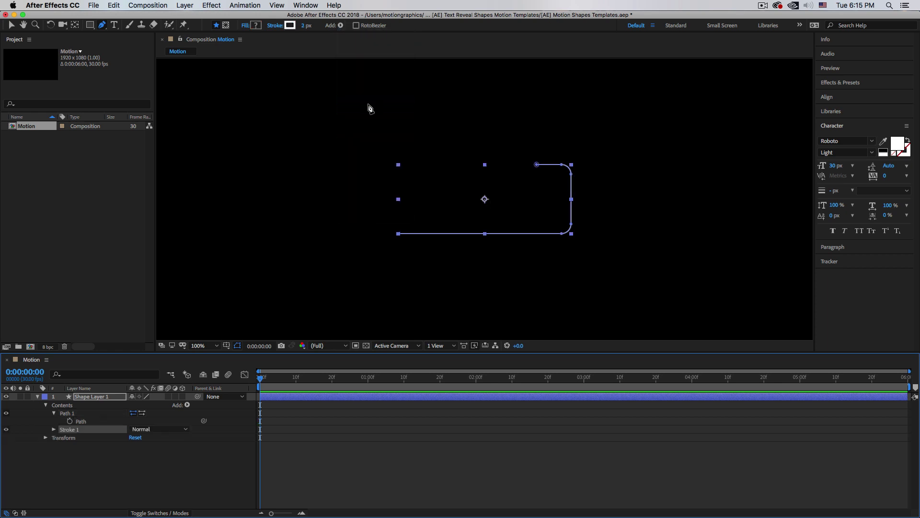
{"action": "left_click", "coordinate": [340, 26]}
{"action": "left_click", "coordinate": [372, 180]}
Step: Duplicate Shape Layer 1 and set the duplicate's rotation to 180°
{"action": "left_click", "coordinate": [102, 398]}
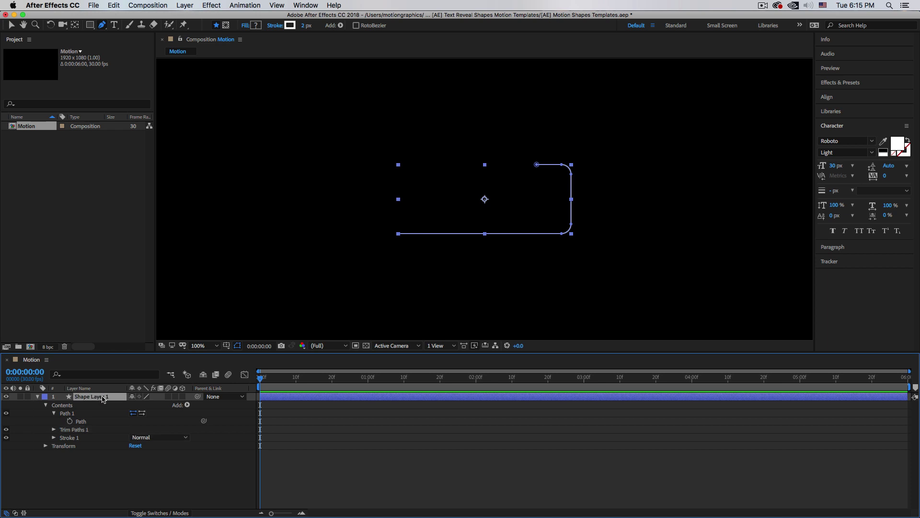
{"action": "key", "text": "super+d"}
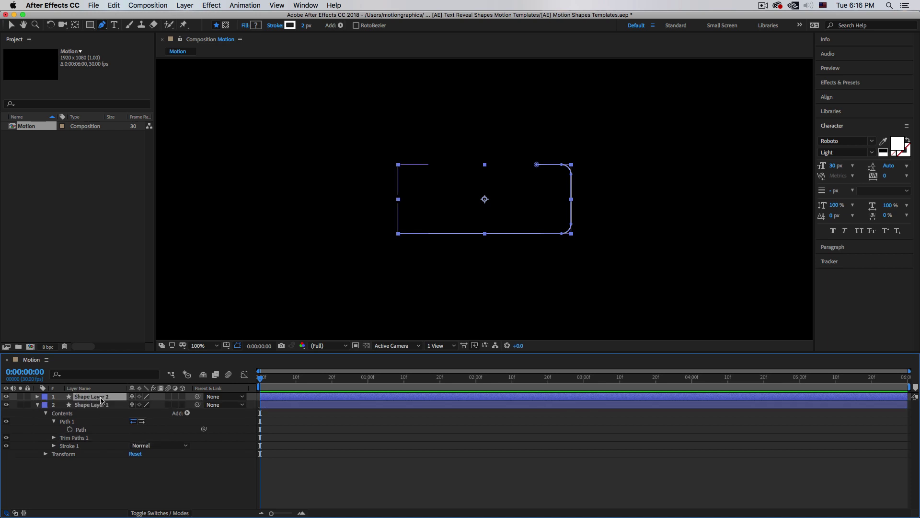
{"action": "key", "text": "r"}
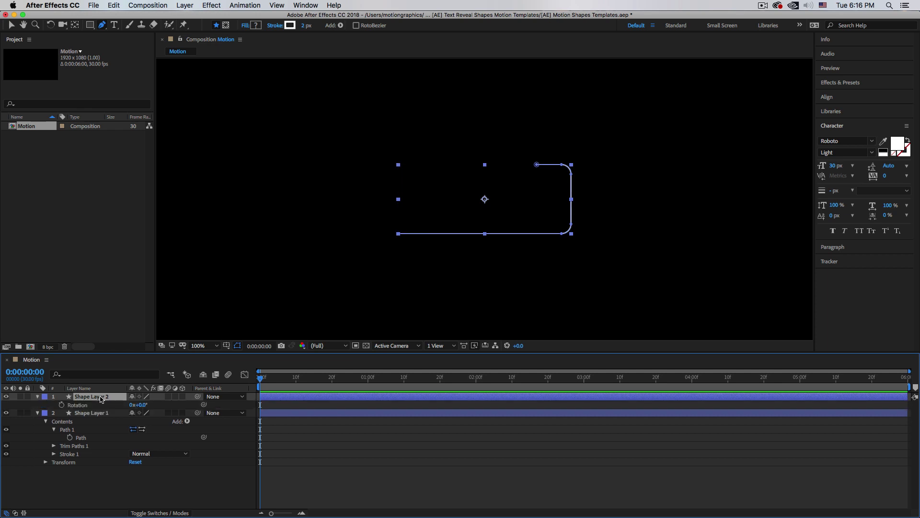
{"action": "left_click", "coordinate": [144, 405]}
{"action": "type", "text": "180"}
{"action": "key", "text": "Return"}
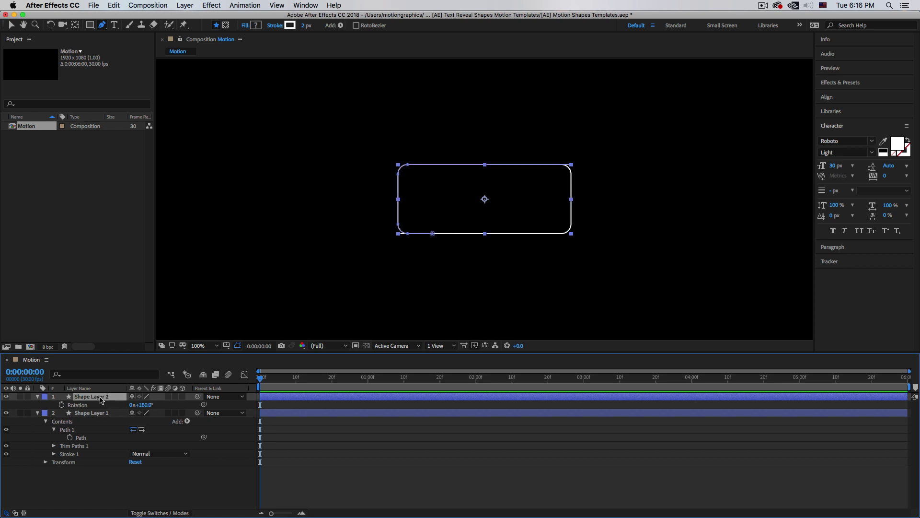
Step: Shift Shape Layer 2 left by about 70 px so the two half outlines form a wider closed rounded rectangle
{"action": "key", "text": "shift+Left"}
{"action": "key", "text": "shift+Left"}
{"action": "key", "text": "shift+Left"}
{"action": "key", "text": "shift+Left"}
{"action": "key", "text": "shift+Left"}
{"action": "key", "text": "shift+Left"}
{"action": "key", "text": "shift+Left"}
{"action": "key", "text": "shift+Left"}
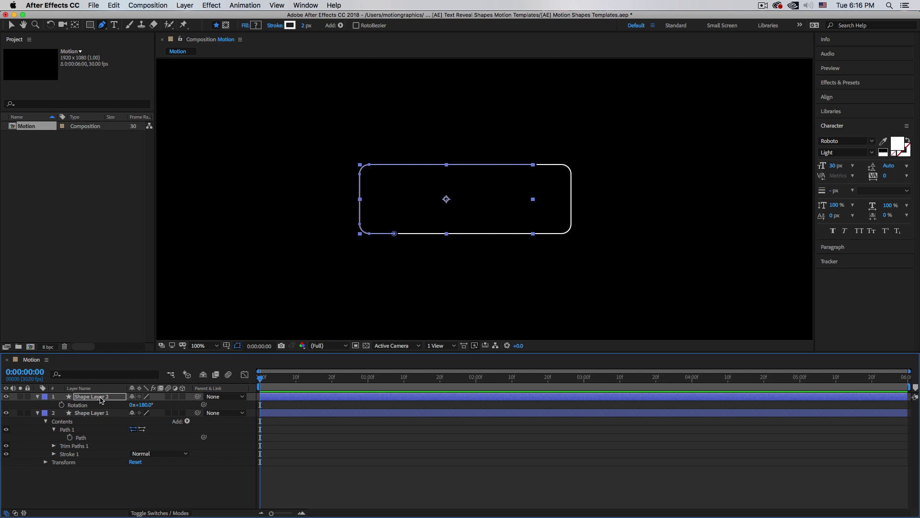
{"action": "key", "text": "shift+Right"}
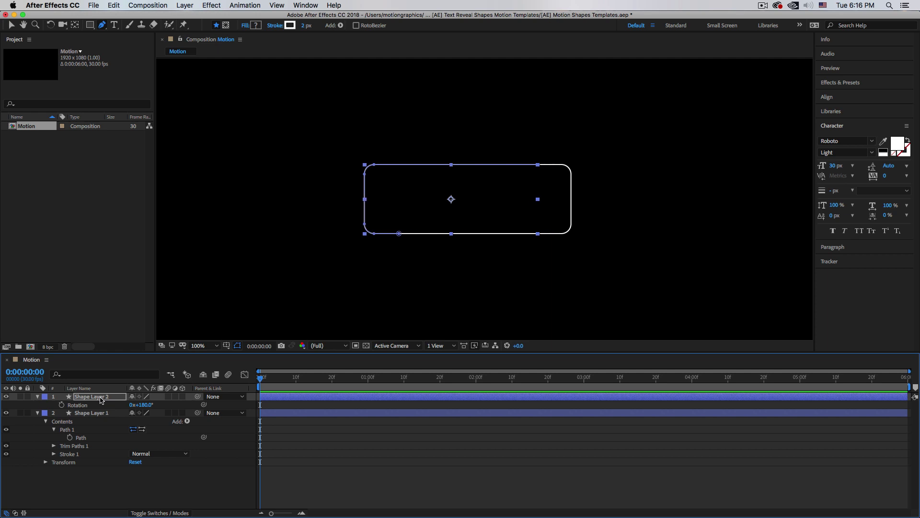
{"action": "left_click", "coordinate": [106, 495]}
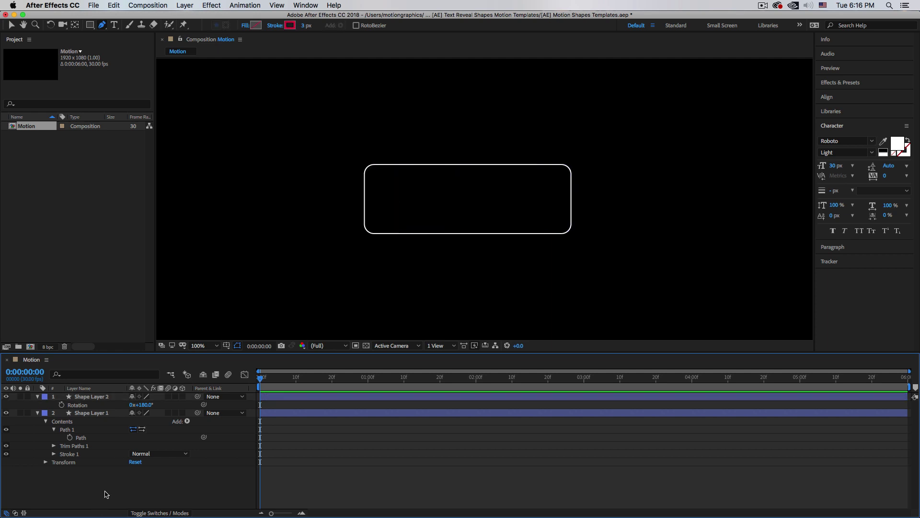
Step: Collapse the properties of both shape layers and show the Title/Action Safe overlay in the composition view
{"action": "left_click", "coordinate": [37, 412]}
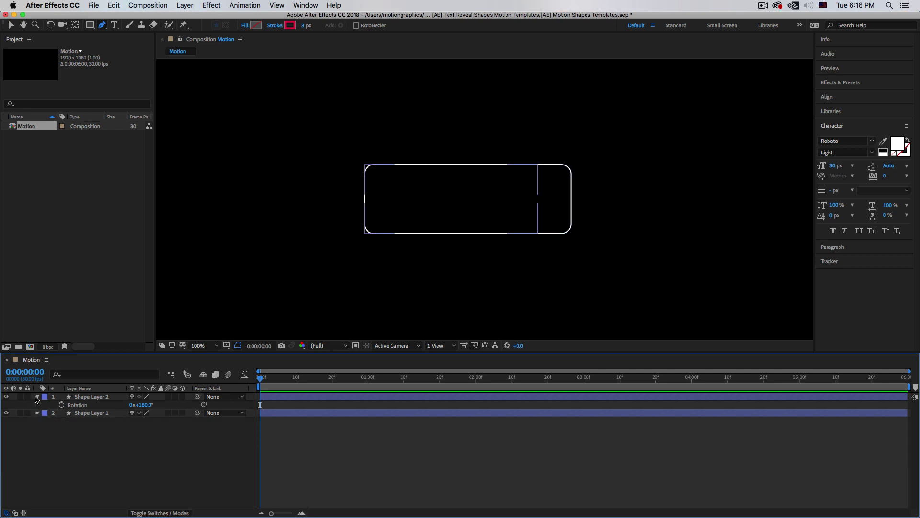
{"action": "left_click", "coordinate": [37, 396]}
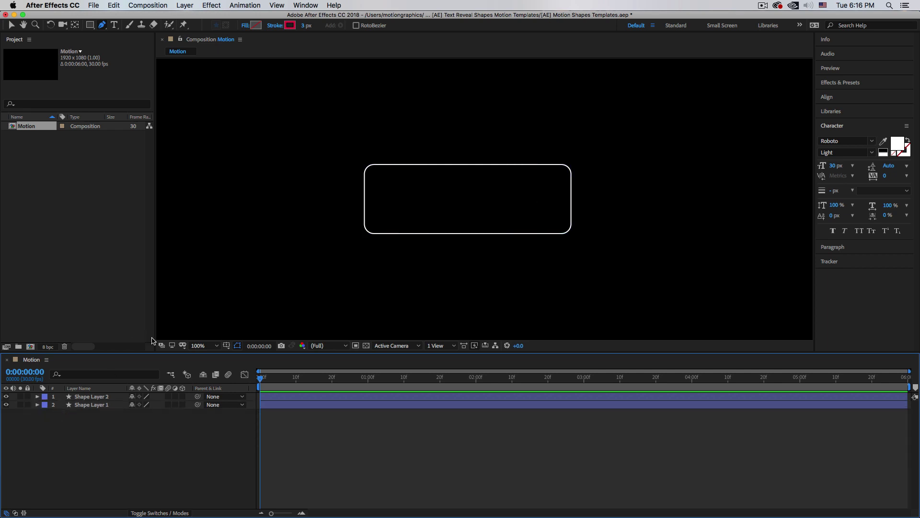
{"action": "left_click", "coordinate": [227, 345]}
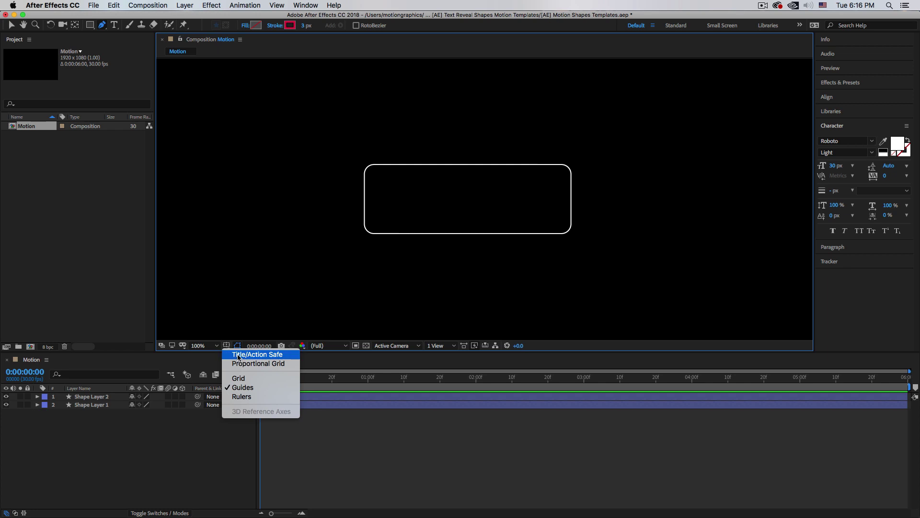
{"action": "left_click", "coordinate": [238, 355]}
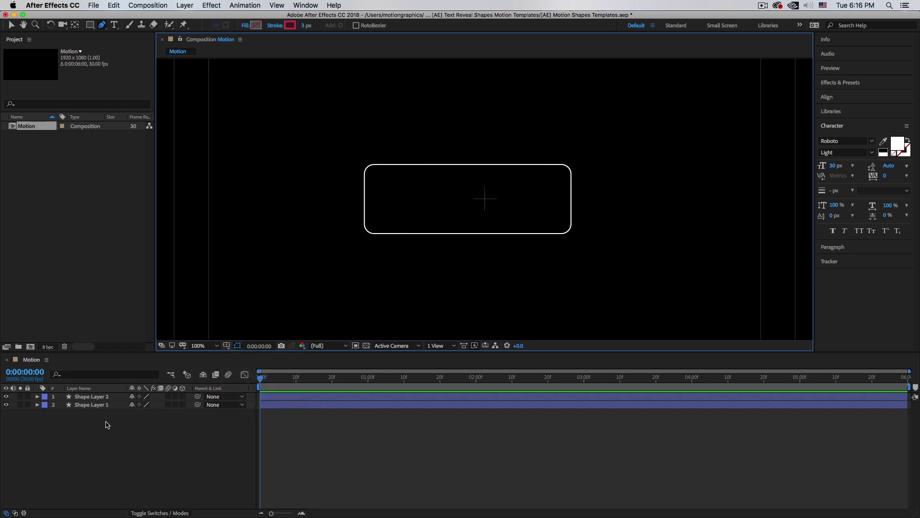
Step: Move Shape Layer 1 and Shape Layer 2 together so the rounded rectangle is centred on the composition's centre mark
{"action": "left_click_drag", "start_coordinate": [106, 422], "coordinate": [83, 398]}
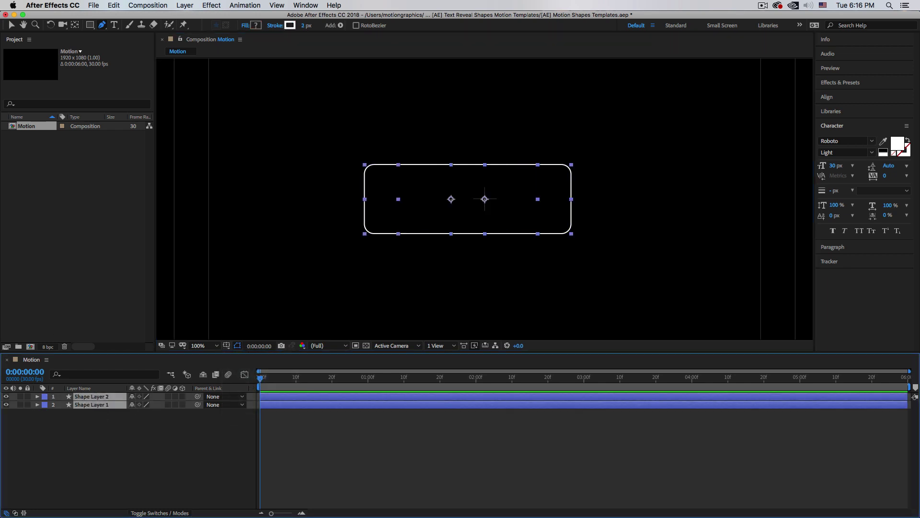
{"action": "key", "text": "v"}
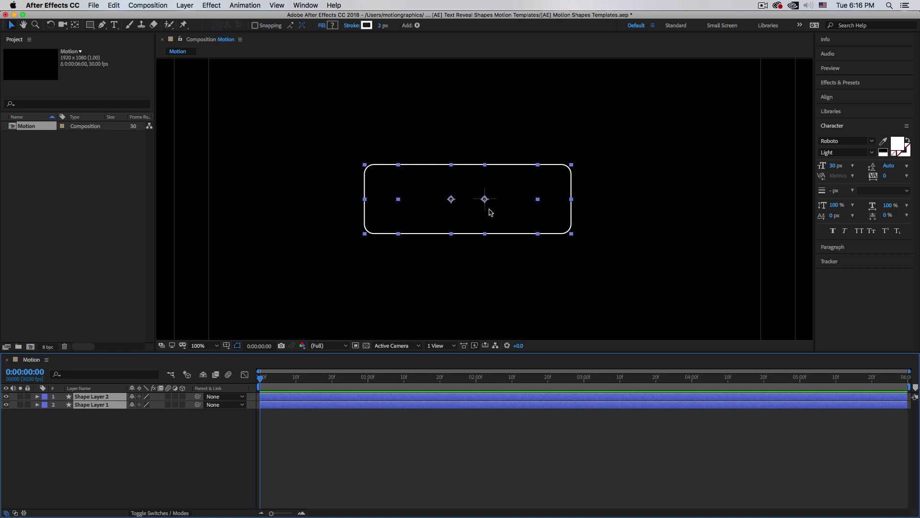
{"action": "left_click", "coordinate": [491, 212]}
{"action": "left_click_drag", "start_coordinate": [491, 212], "coordinate": [507, 212]}
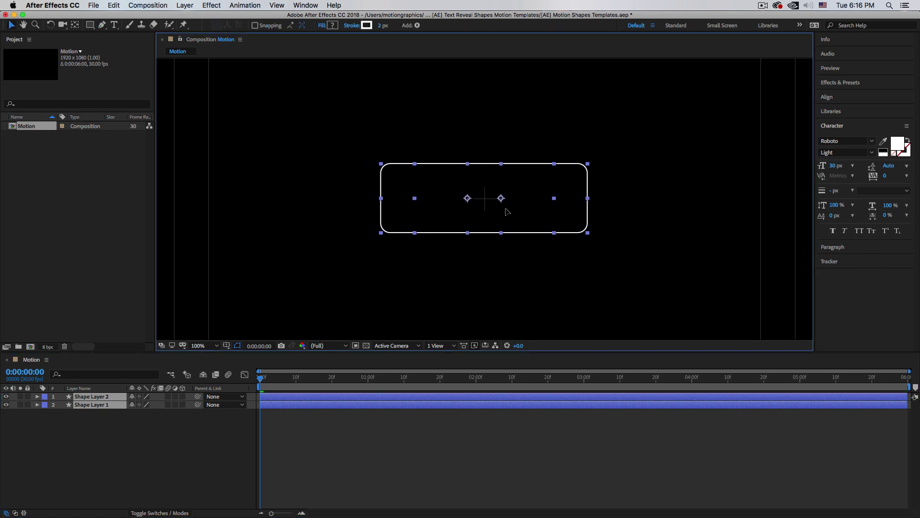
{"action": "left_click", "coordinate": [194, 438]}
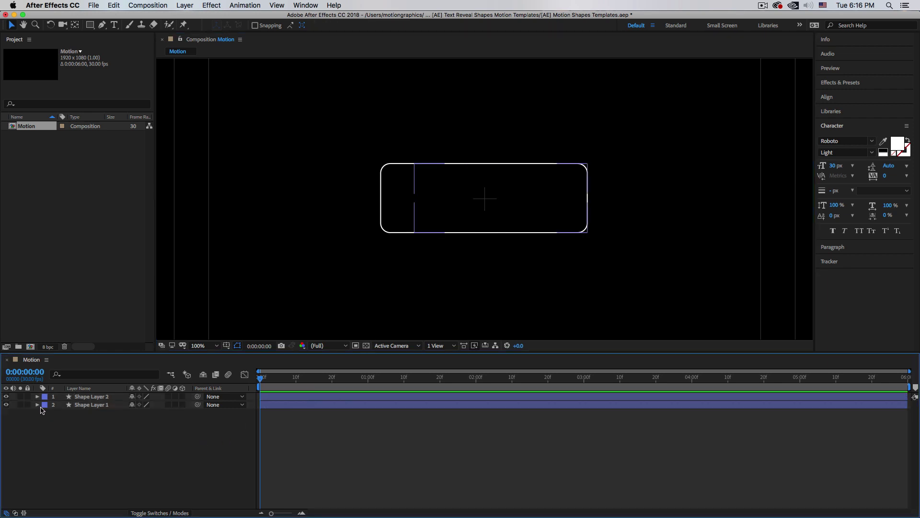
Step: Set the Trim Paths 1 End value to 0% on both Shape Layer 1 and Shape Layer 2
{"action": "left_click", "coordinate": [37, 405]}
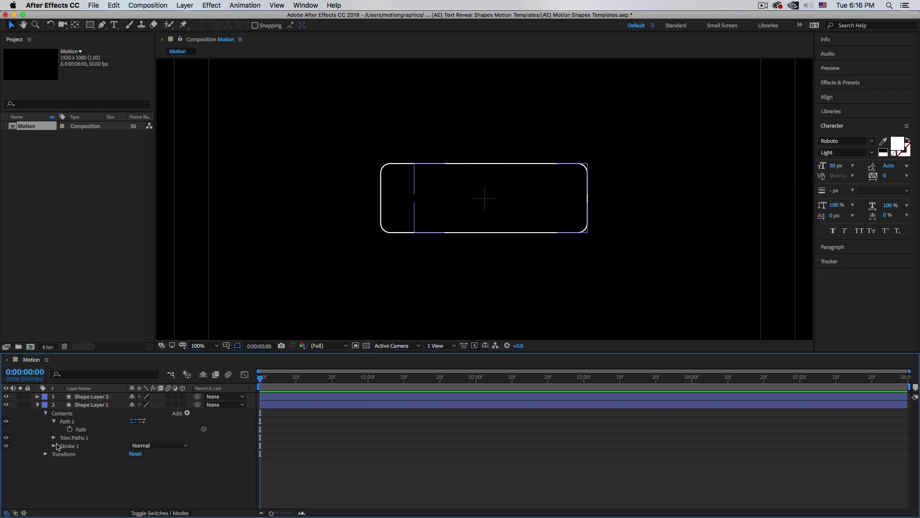
{"action": "left_click", "coordinate": [54, 438]}
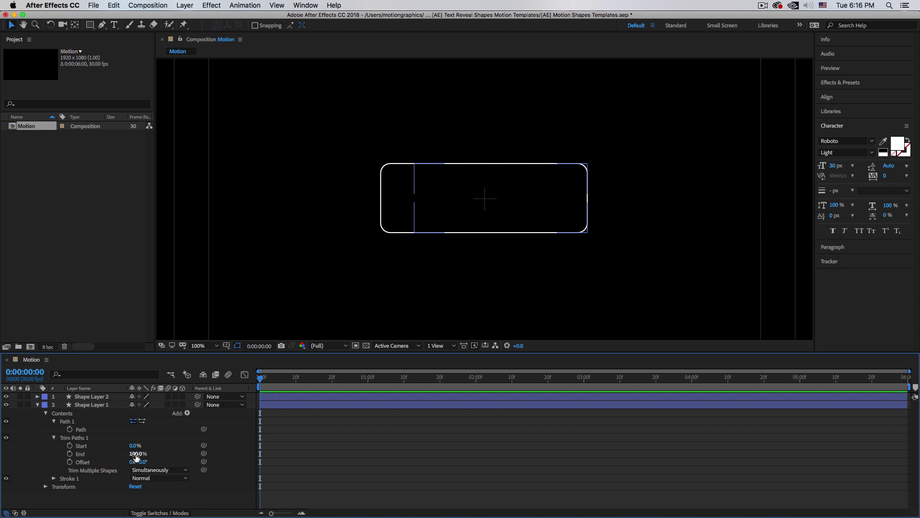
{"action": "left_click_drag", "start_coordinate": [135, 454], "coordinate": [57, 456]}
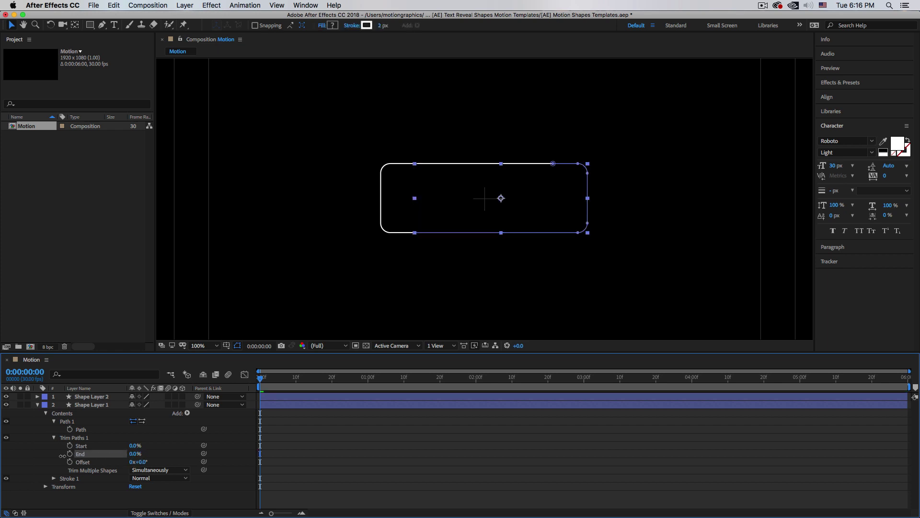
{"action": "left_click", "coordinate": [38, 396]}
{"action": "left_click", "coordinate": [45, 413]}
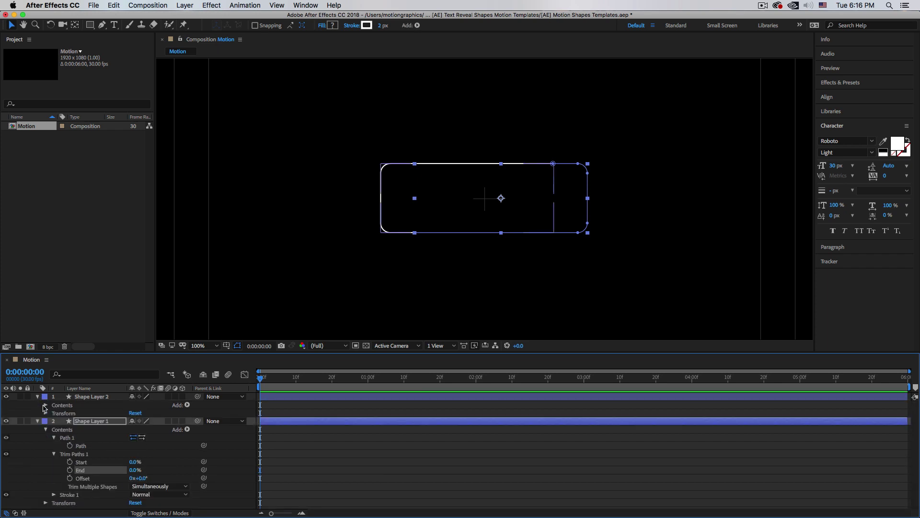
{"action": "left_click", "coordinate": [46, 405]}
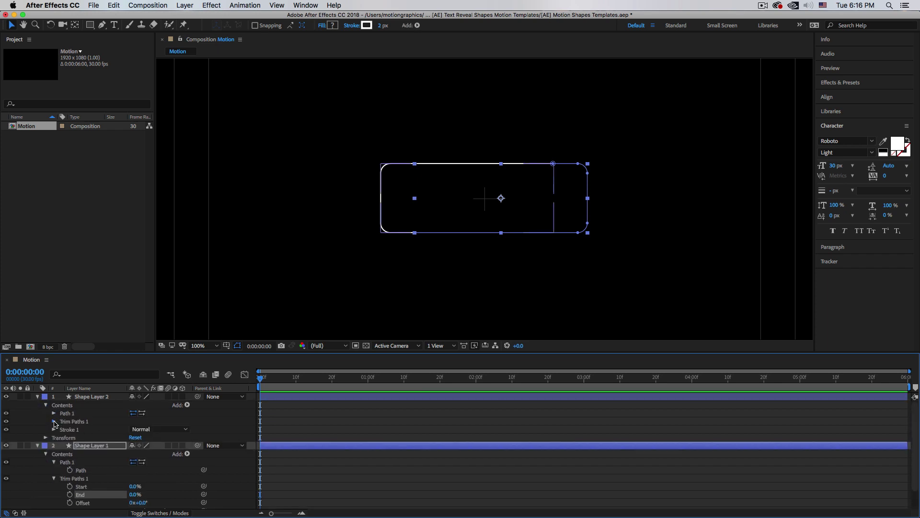
{"action": "left_click", "coordinate": [54, 421]}
{"action": "left_click_drag", "start_coordinate": [136, 437], "coordinate": [57, 443]}
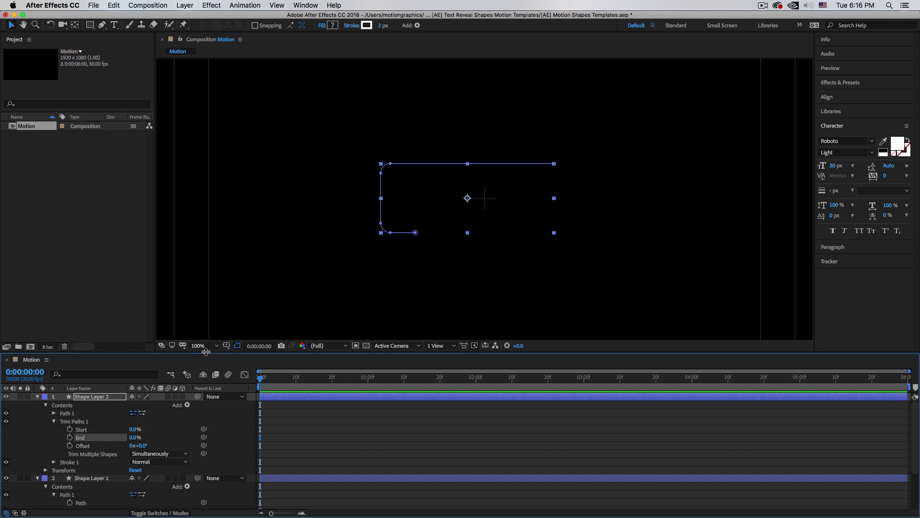
Step: Enlarge the timeline area and add keyframes at 0:00:00:00 for Trim Paths Start and End on both shape layers
{"action": "left_click_drag", "start_coordinate": [206, 354], "coordinate": [203, 304]}
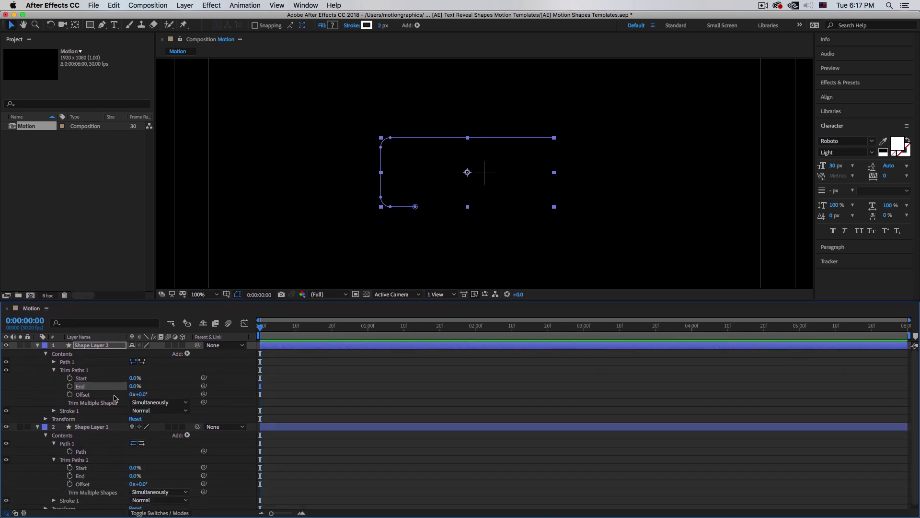
{"action": "left_click", "coordinate": [69, 378]}
{"action": "left_click", "coordinate": [69, 386]}
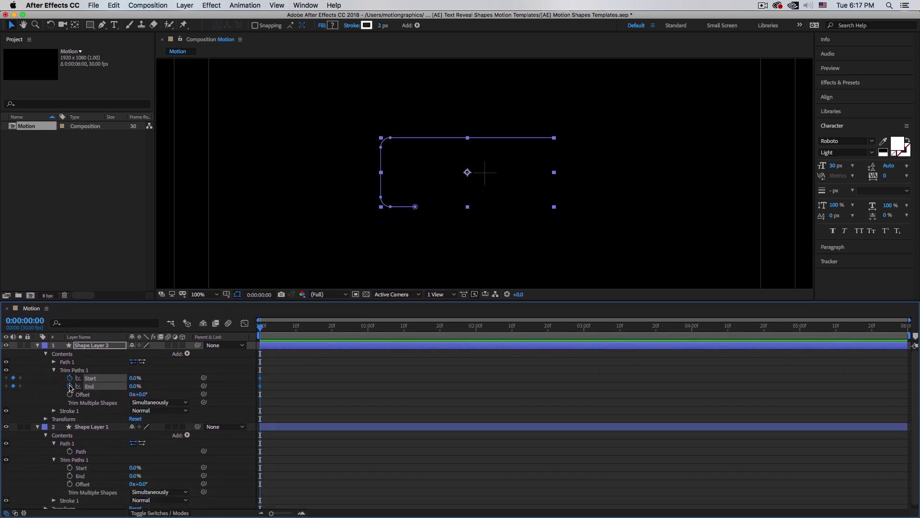
{"action": "left_click", "coordinate": [69, 468]}
{"action": "left_click", "coordinate": [69, 475]}
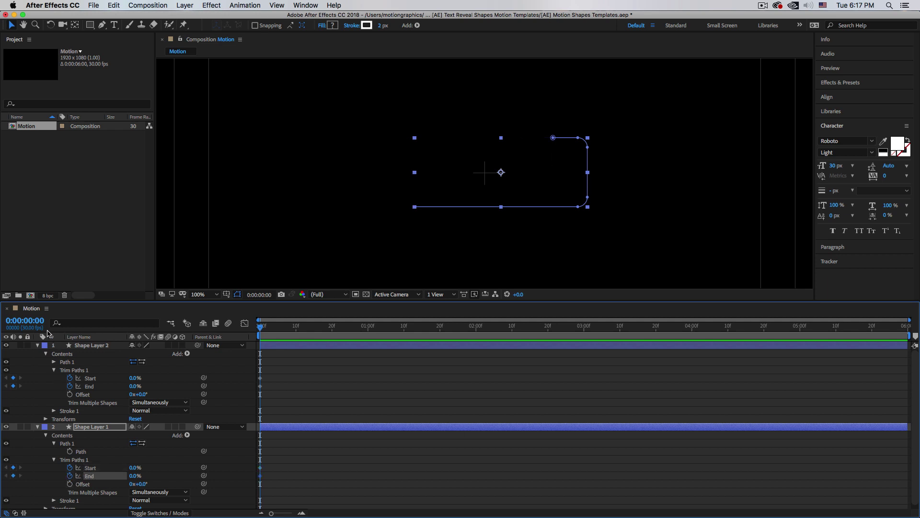
Step: At 0:00:01:00, keyframe Shape Layer 2's Trim Paths Start and End at 100%
{"action": "left_click", "coordinate": [30, 321]}
{"action": "type", "text": "1"}
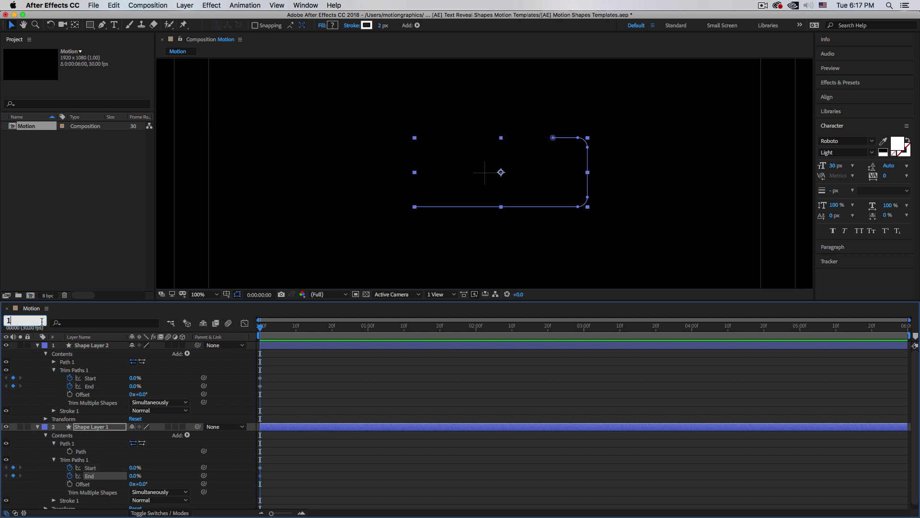
{"action": "type", "text": ":00"}
{"action": "key", "text": "Return"}
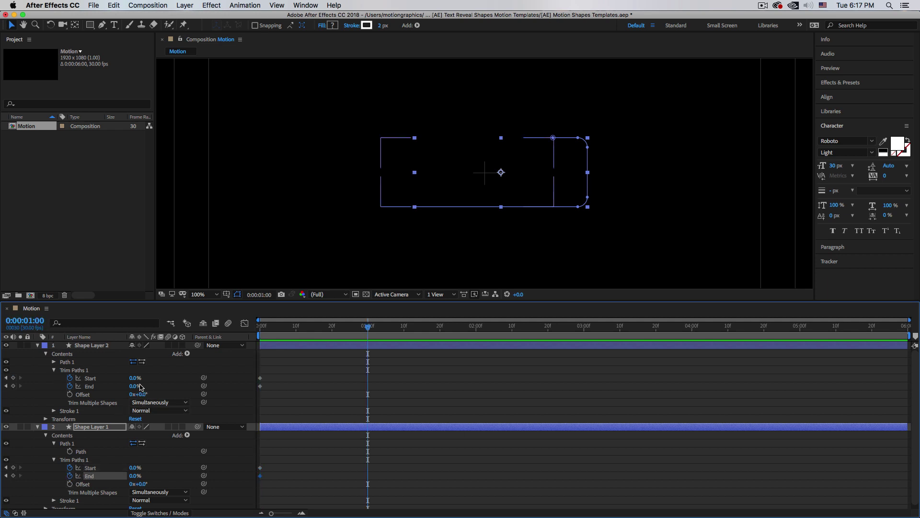
{"action": "left_click", "coordinate": [135, 377]}
{"action": "type", "text": "100"}
{"action": "key", "text": "Return"}
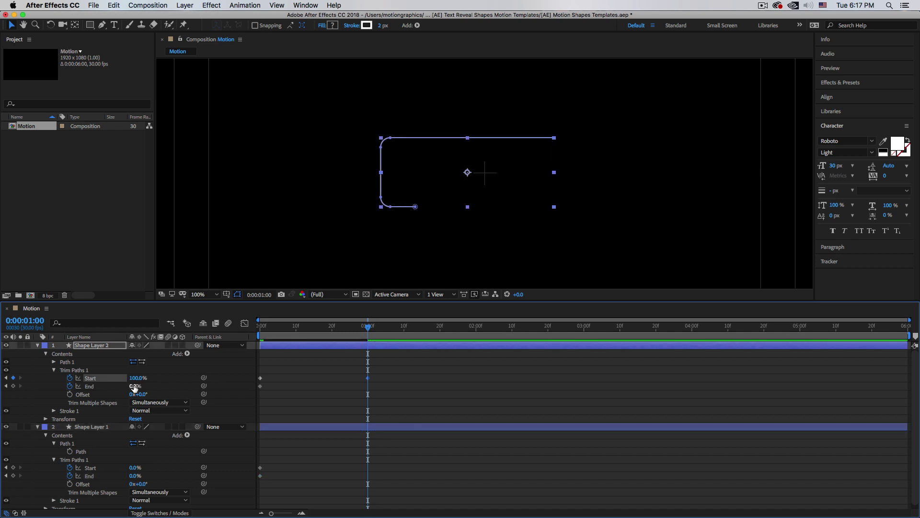
{"action": "left_click", "coordinate": [135, 386]}
{"action": "type", "text": "100"}
{"action": "key", "text": "Return"}
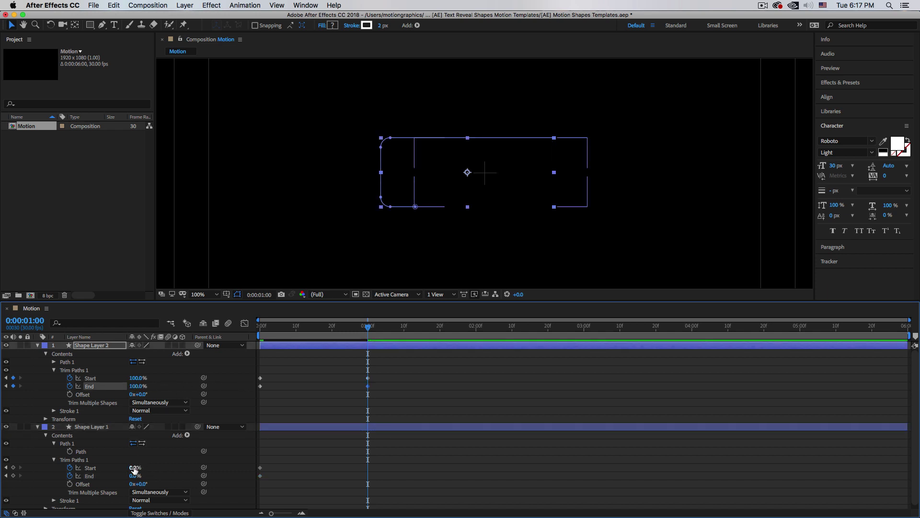
Step: Keyframe Shape Layer 1's Trim Paths Start and End at 100% at the one-second mark
{"action": "left_click", "coordinate": [134, 467]}
{"action": "type", "text": "100"}
{"action": "key", "text": "Return"}
{"action": "left_click", "coordinate": [135, 476]}
{"action": "type", "text": "100"}
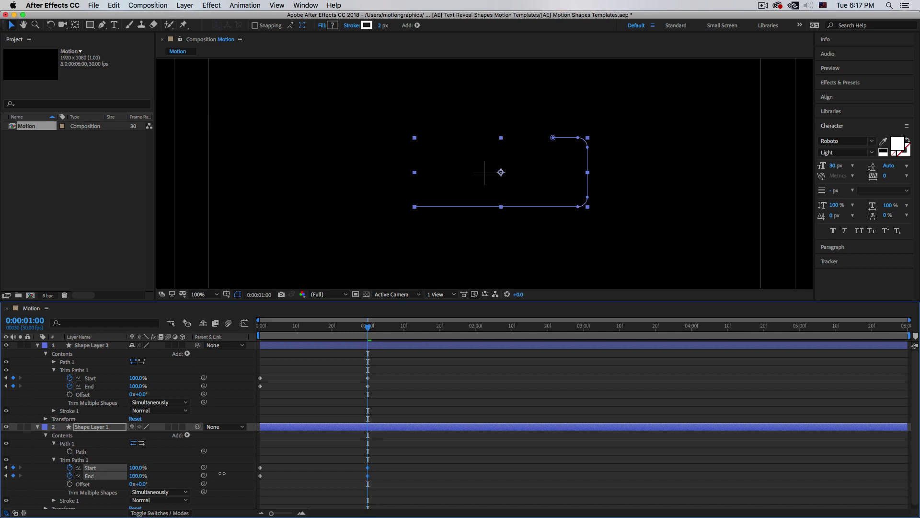
{"action": "key", "text": "Return"}
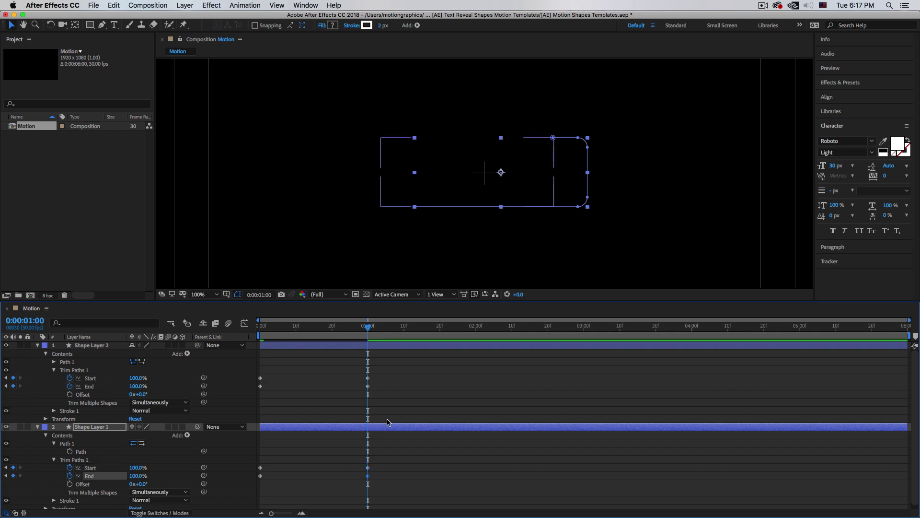
Step: Apply Easy Ease to all Trim Paths Start and End keyframes on Shape Layer 2 and Shape Layer 1
{"action": "left_click_drag", "start_coordinate": [412, 411], "coordinate": [258, 362]}
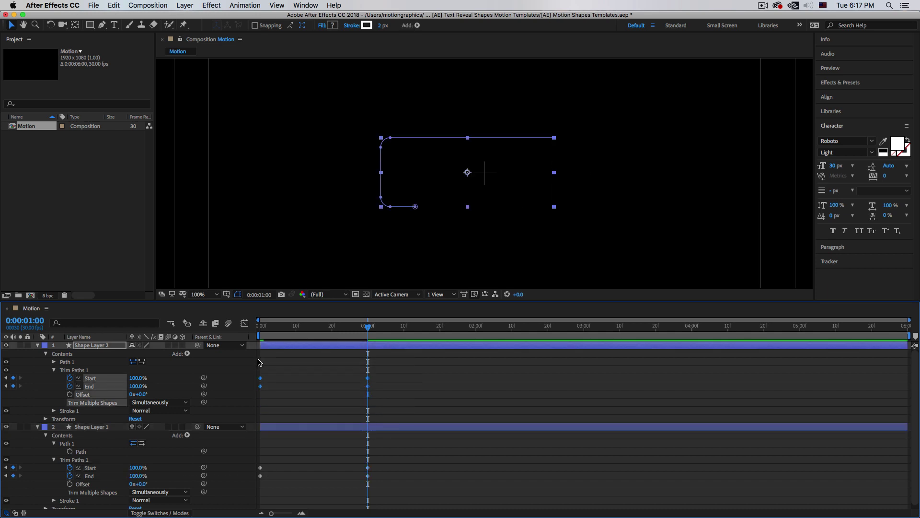
{"action": "right_click", "coordinate": [368, 389]}
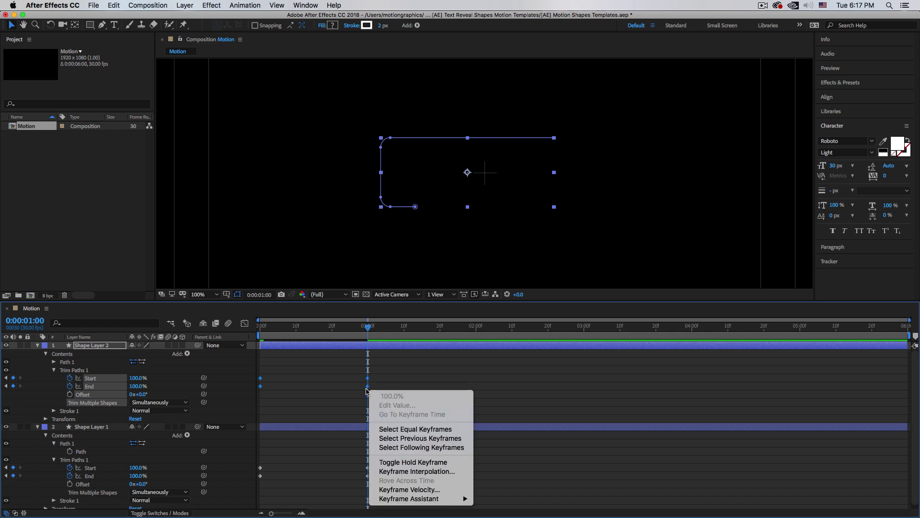
{"action": "mouse_move", "coordinate": [415, 499]}
{"action": "left_click", "coordinate": [481, 453]}
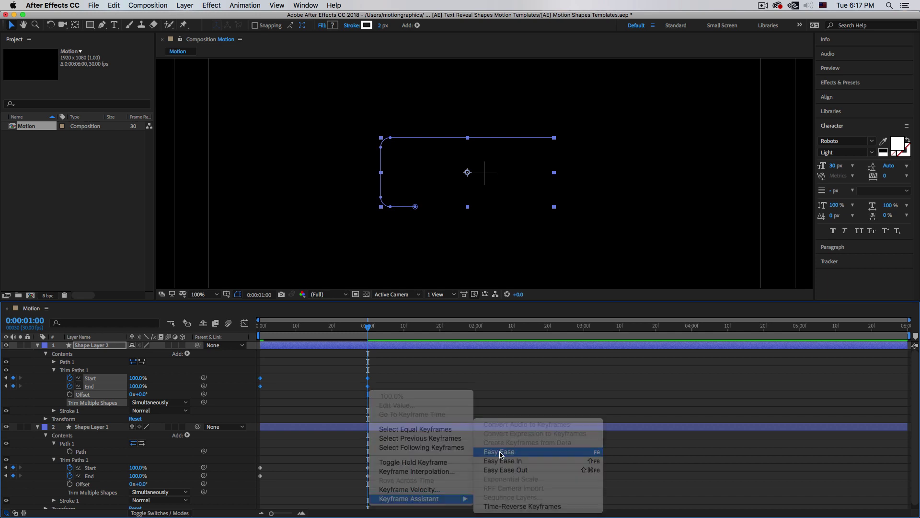
{"action": "left_click", "coordinate": [361, 479]}
{"action": "left_click_drag", "start_coordinate": [417, 499], "coordinate": [249, 459]}
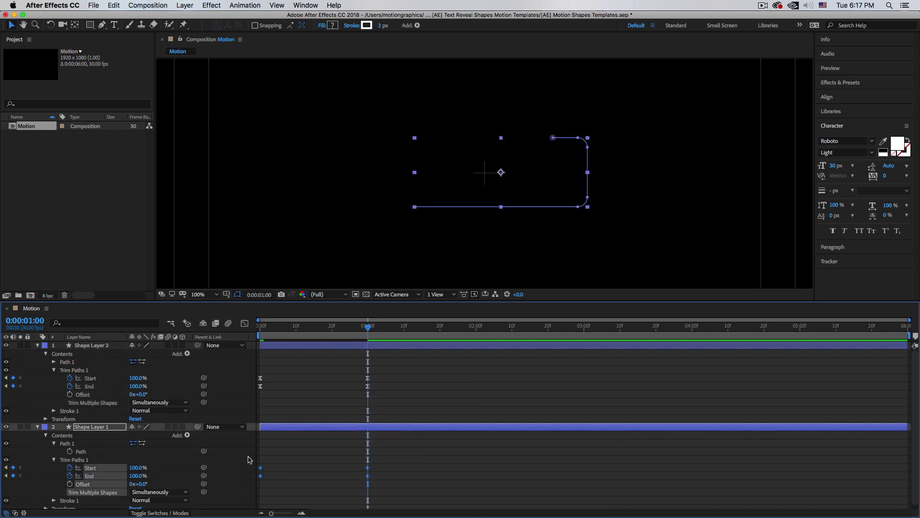
{"action": "key", "text": "F9"}
Step: Delay the Trim Paths Start keyframes of both shape layers by 10 frames so they begin at 0:00:00:10
{"action": "left_click_drag", "start_coordinate": [367, 327], "coordinate": [357, 351]}
{"action": "left_click", "coordinate": [288, 327]}
{"action": "left_click", "coordinate": [43, 322]}
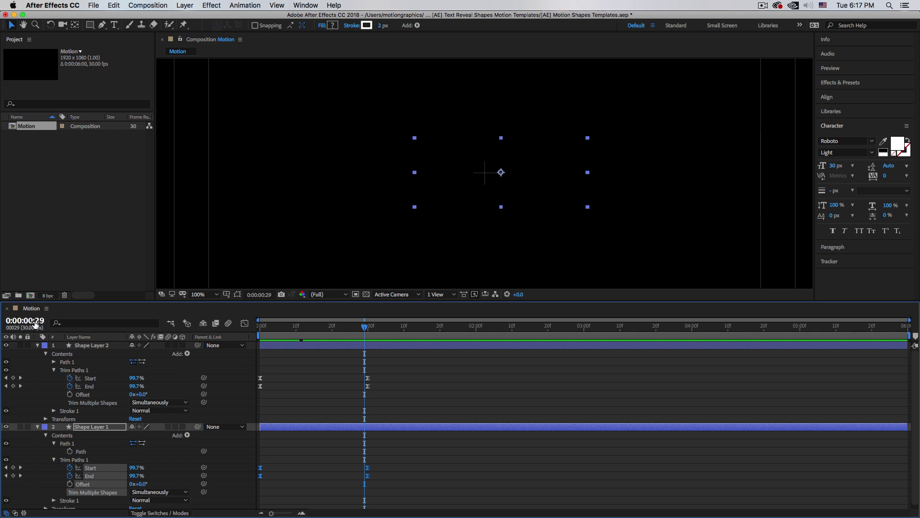
{"action": "type", "text": "10"}
{"action": "key", "text": "Return"}
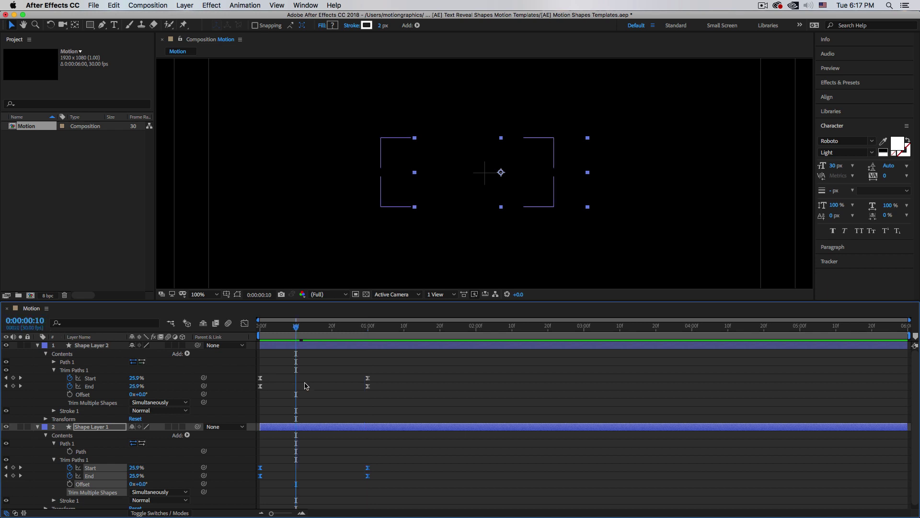
{"action": "mouse_move", "coordinate": [395, 382]}
{"action": "left_mouse_down"}
{"action": "mouse_move", "coordinate": [251, 378]}
{"action": "mouse_move", "coordinate": [297, 382]}
{"action": "left_mouse_up"}
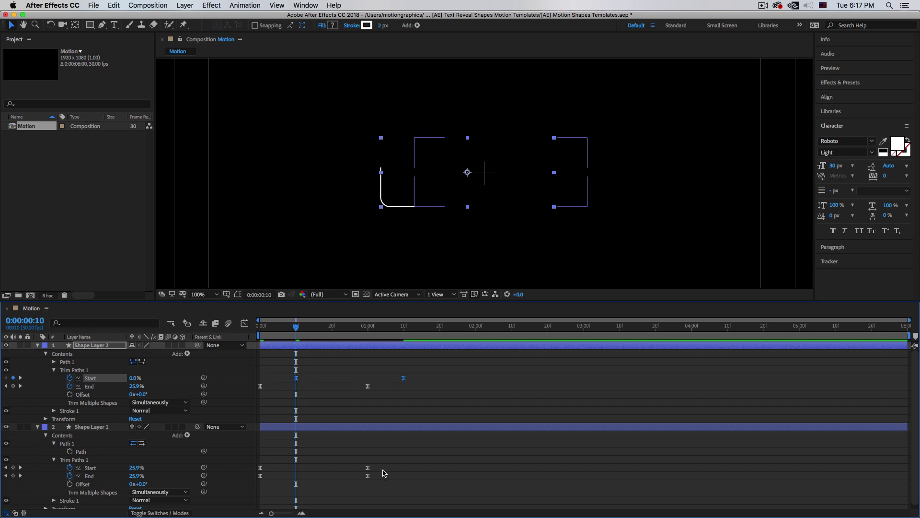
{"action": "left_click_drag", "start_coordinate": [383, 473], "coordinate": [298, 465]}
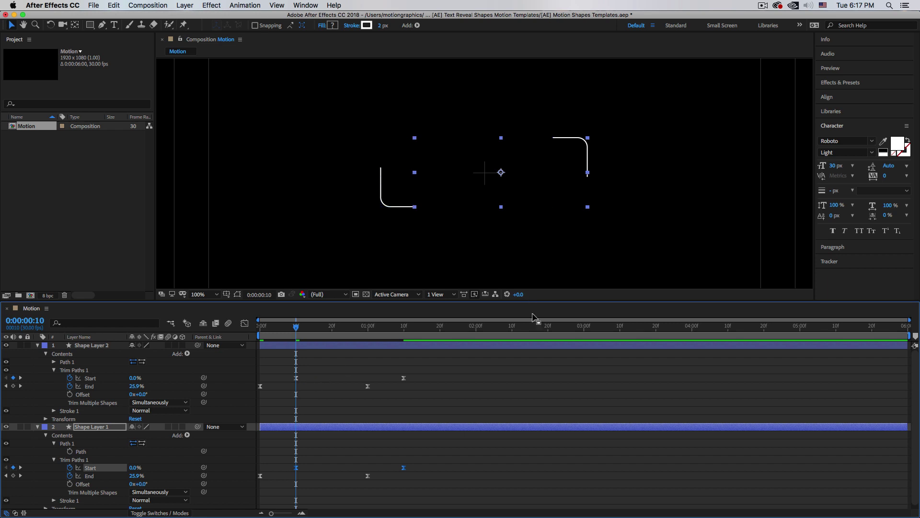
Step: Move the current time to 0:00:02:15 and shorten the work area to end around that point
{"action": "left_click", "coordinate": [529, 329]}
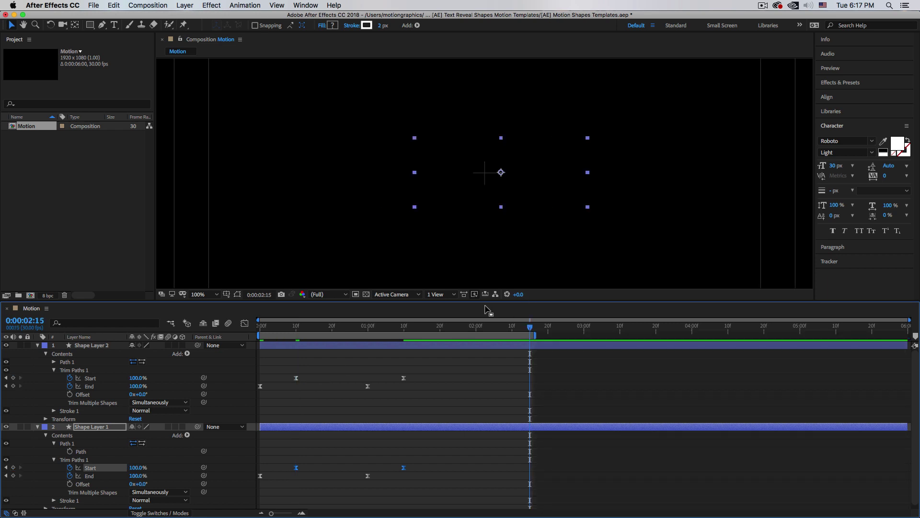
Step: Preview the trimmed line animation and collapse the properties of Shape Layer 2 and Shape Layer 1
{"action": "key", "text": "space"}
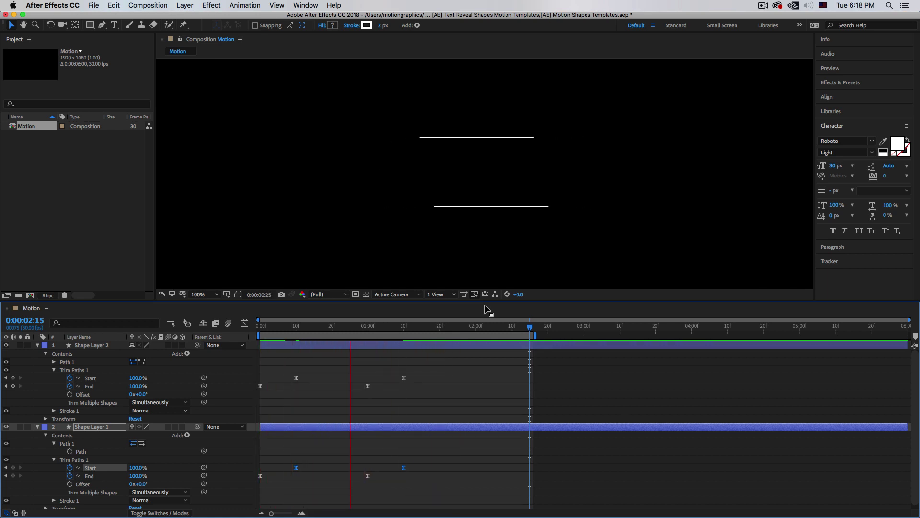
{"action": "key", "text": "space"}
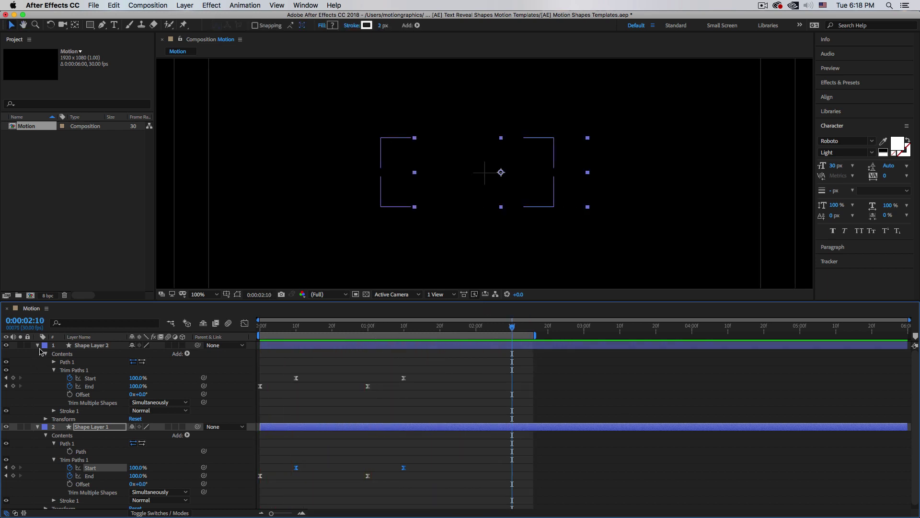
{"action": "left_click", "coordinate": [38, 346]}
{"action": "left_click", "coordinate": [37, 354]}
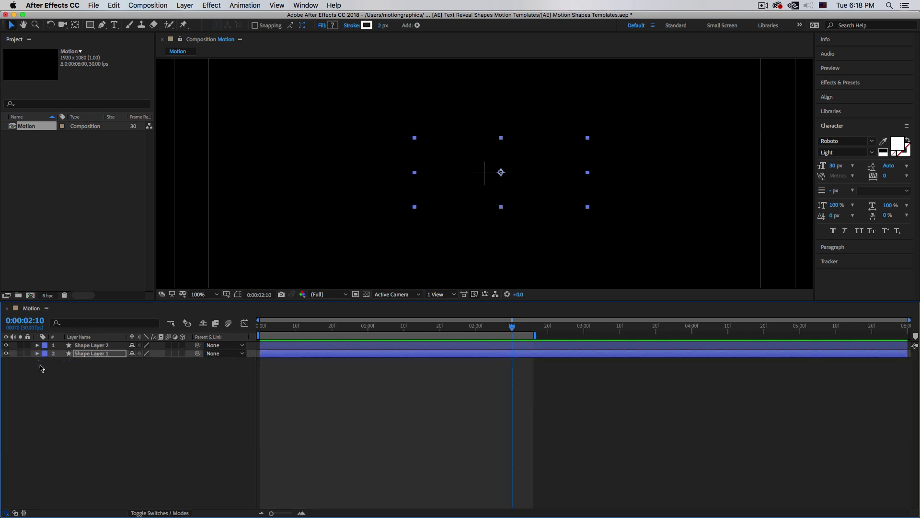
Step: Create a new text layer in the composition reading "DIY CAMERA SLIDER"
{"action": "left_click", "coordinate": [72, 387]}
{"action": "right_click", "coordinate": [103, 381]}
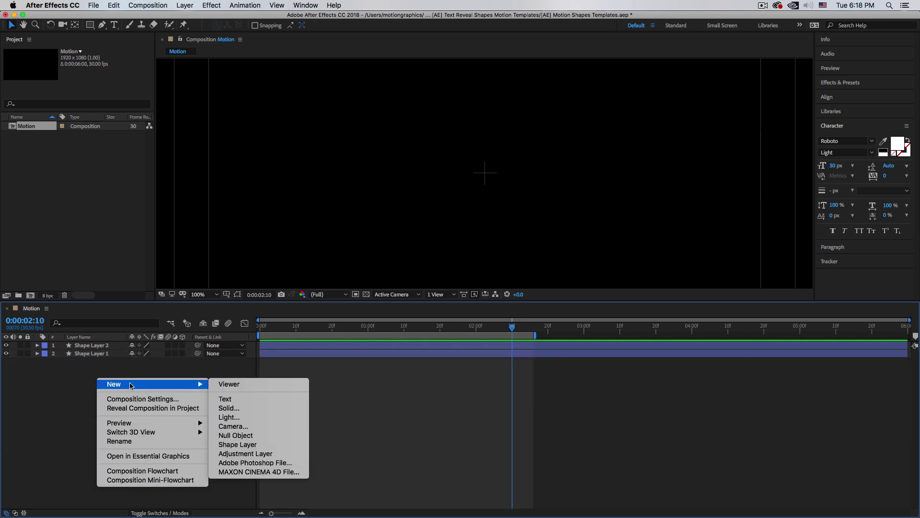
{"action": "mouse_move", "coordinate": [192, 384]}
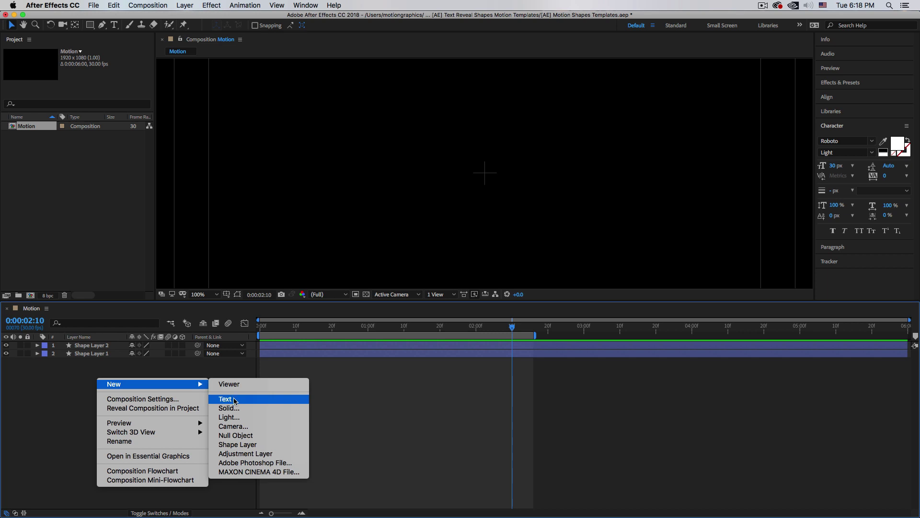
{"action": "left_click", "coordinate": [234, 400]}
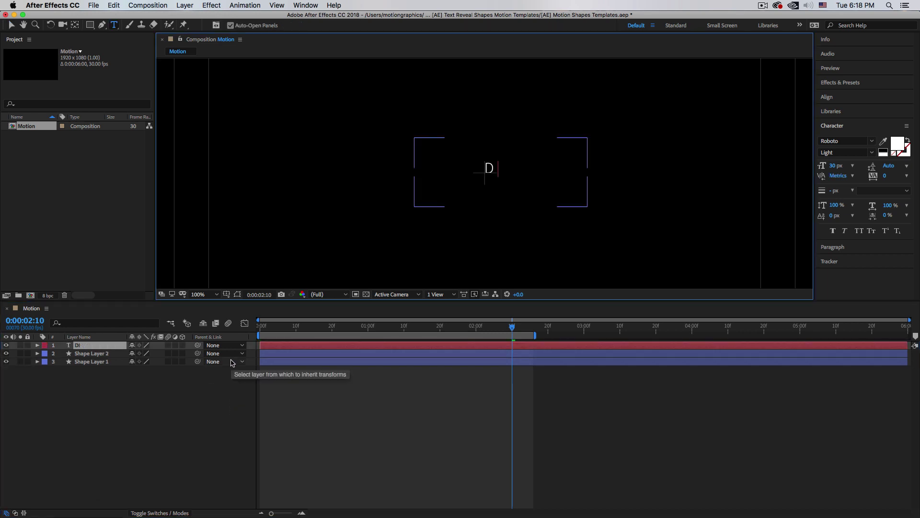
{"action": "type", "text": "DIY CAMERA SLIDER"}
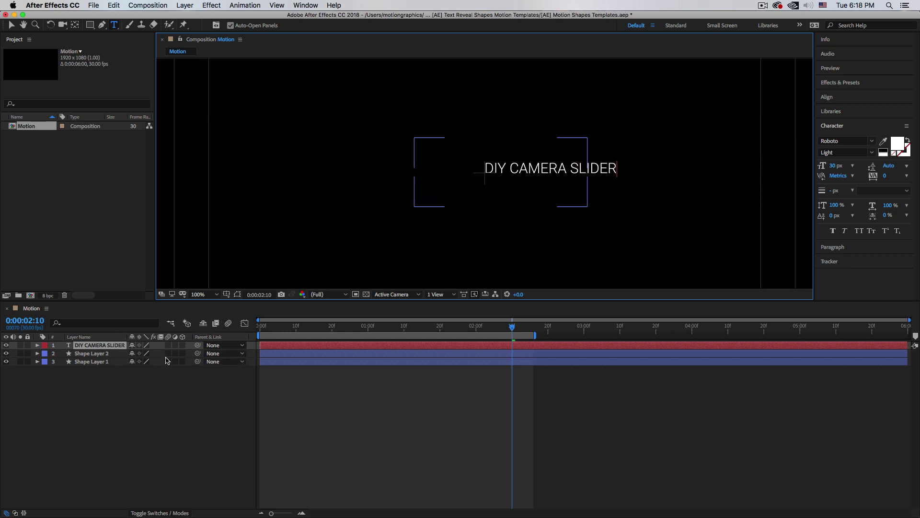
Step: Center the DIY CAMERA SLIDER text layer horizontally and vertically in the composition
{"action": "left_click", "coordinate": [116, 346]}
{"action": "left_click", "coordinate": [832, 98]}
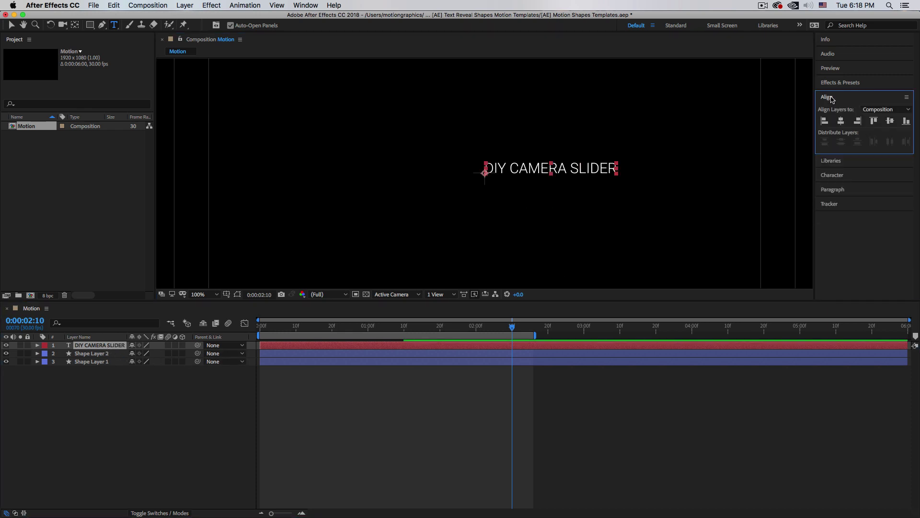
{"action": "left_click", "coordinate": [842, 121]}
{"action": "key", "text": "Caps_Lock"}
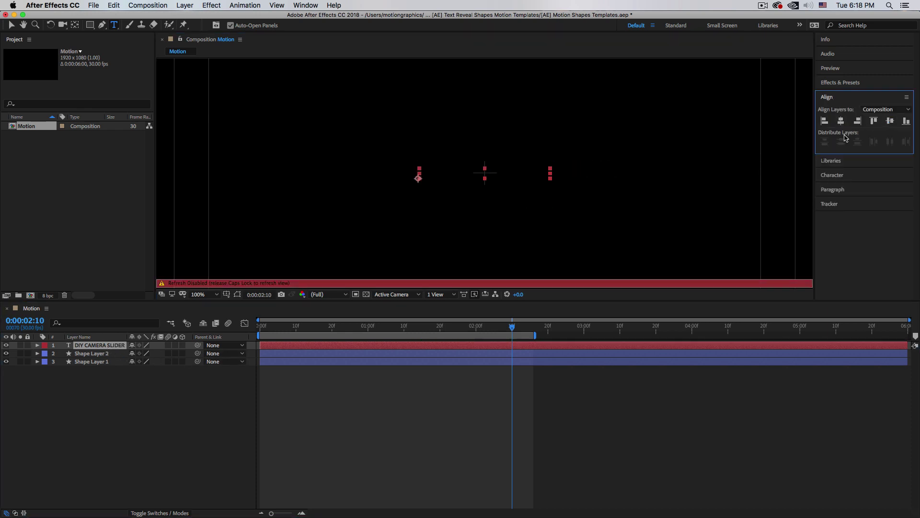
{"action": "key", "text": "Caps_Lock"}
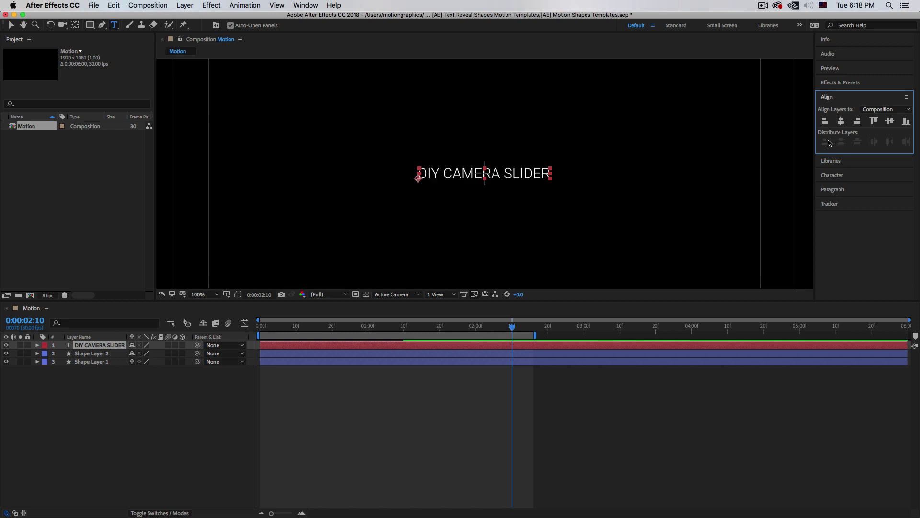
Step: Change the fill color of the word "DIY" to a crimson red
{"action": "left_click", "coordinate": [833, 175]}
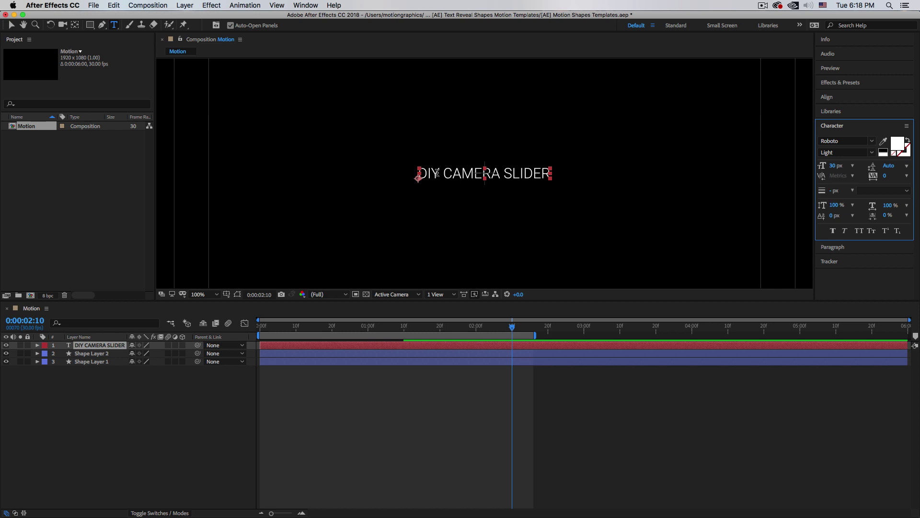
{"action": "left_click_drag", "start_coordinate": [442, 173], "coordinate": [400, 170]}
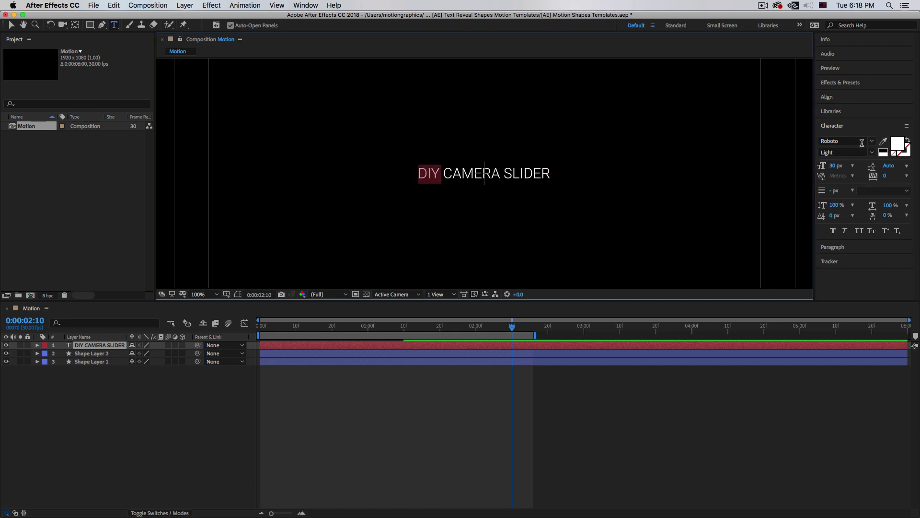
{"action": "left_click", "coordinate": [897, 143]}
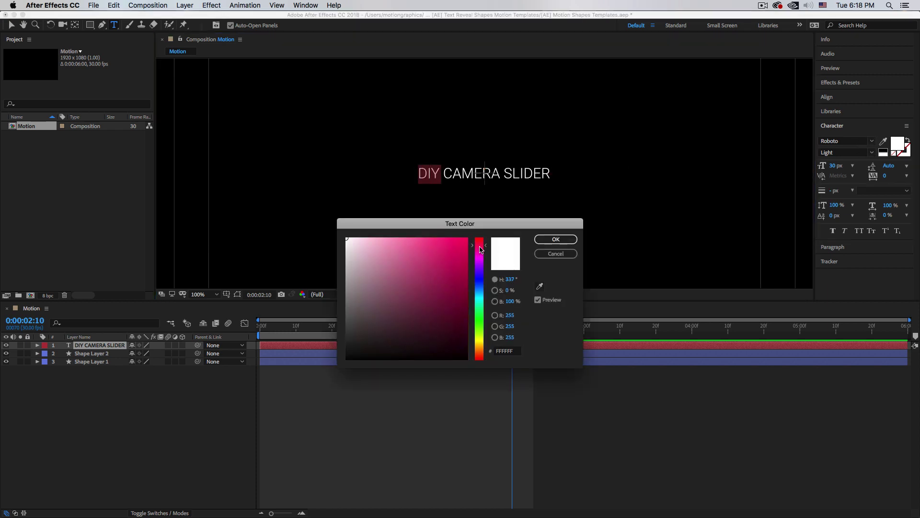
{"action": "left_click", "coordinate": [458, 253]}
{"action": "left_click", "coordinate": [556, 239]}
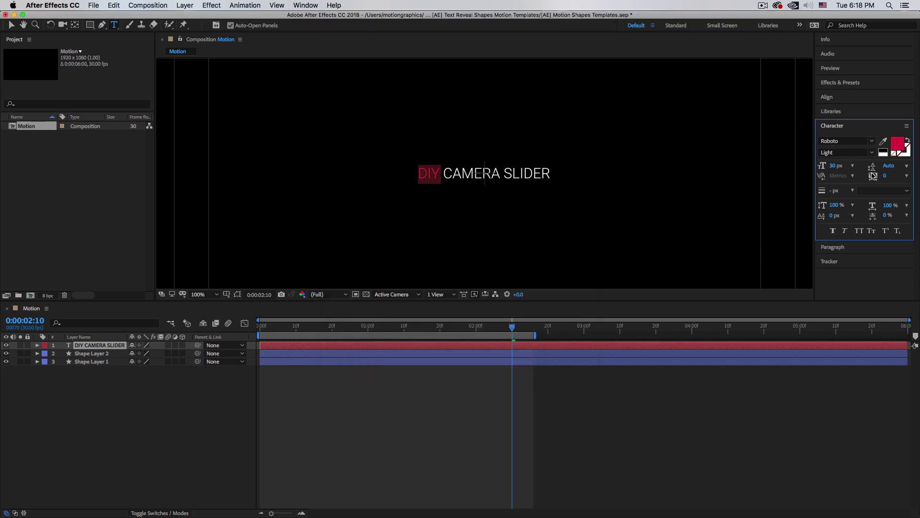
Step: Set the font style of the entire DIY CAMERA SLIDER text to Roboto Regular
{"action": "double_click", "coordinate": [527, 173]}
{"action": "triple_click", "coordinate": [527, 173]}
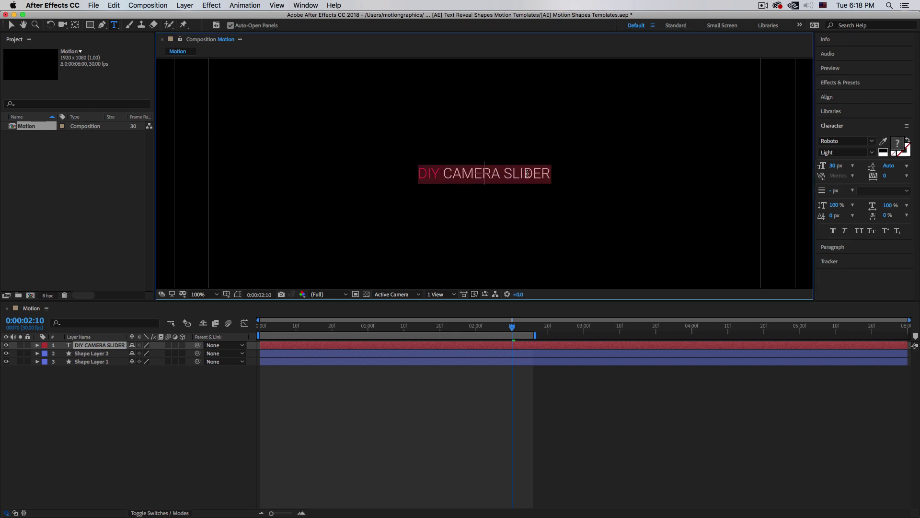
{"action": "left_click", "coordinate": [871, 153]}
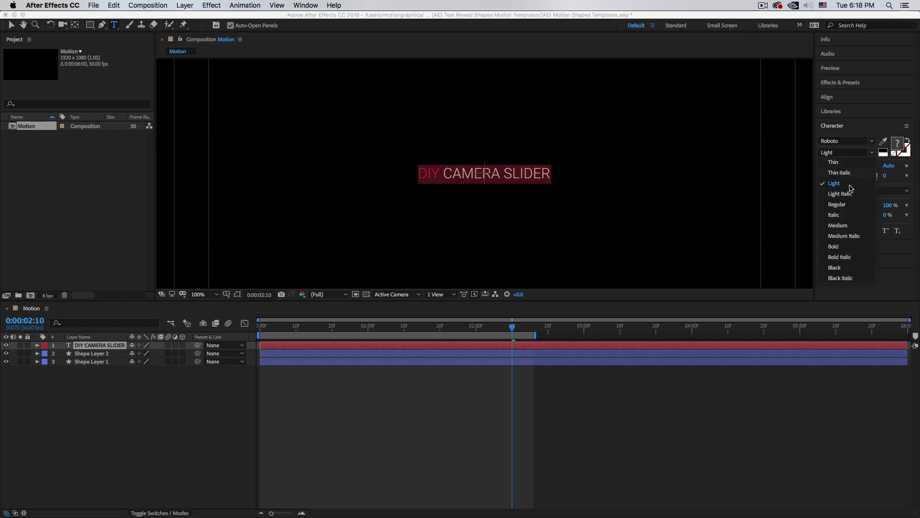
{"action": "left_click", "coordinate": [838, 204]}
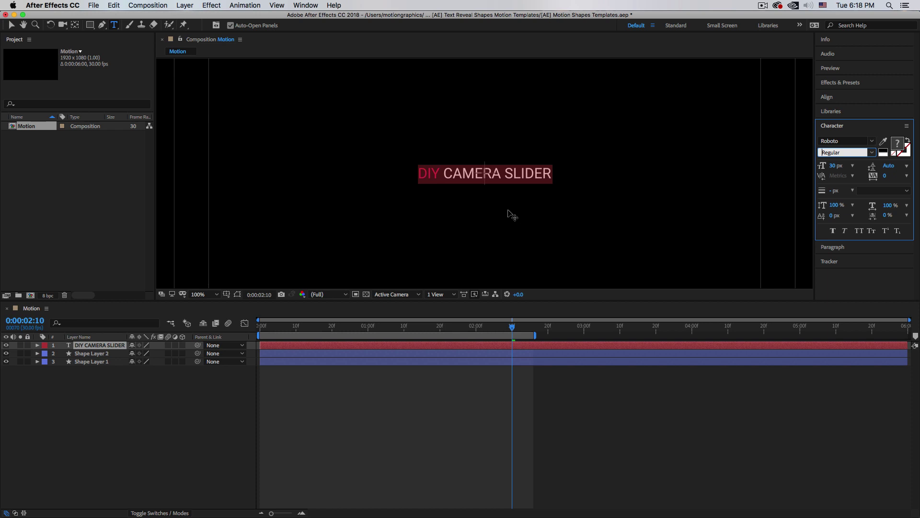
{"action": "left_click", "coordinate": [90, 348]}
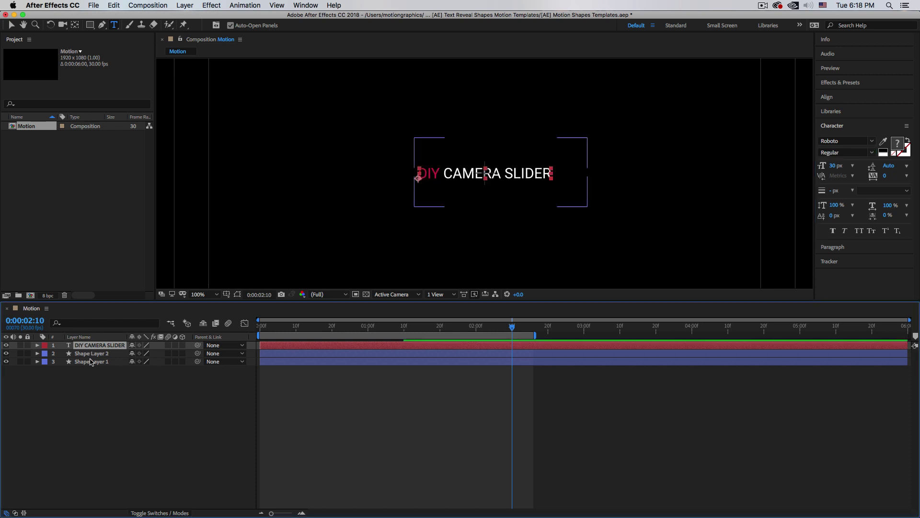
Step: Duplicate the DIY CAMERA SLIDER text layer and replace the copy's text with "MOTORIZED"
{"action": "left_click", "coordinate": [112, 404]}
{"action": "left_click", "coordinate": [95, 348]}
{"action": "left_click", "coordinate": [111, 404]}
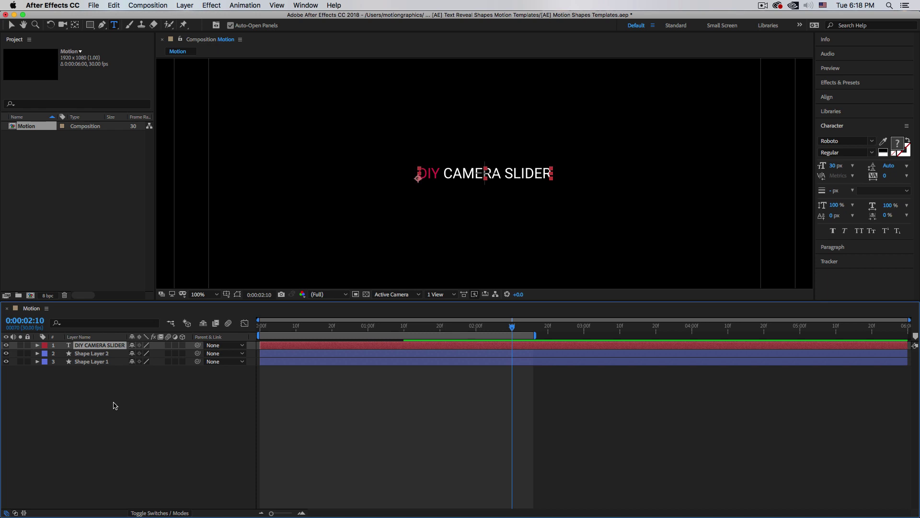
{"action": "key", "text": "super+d"}
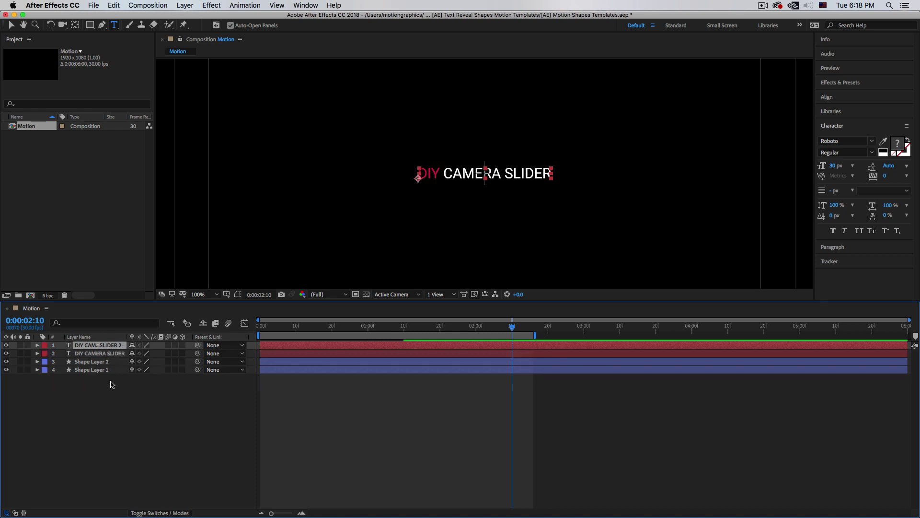
{"action": "double_click", "coordinate": [79, 345]}
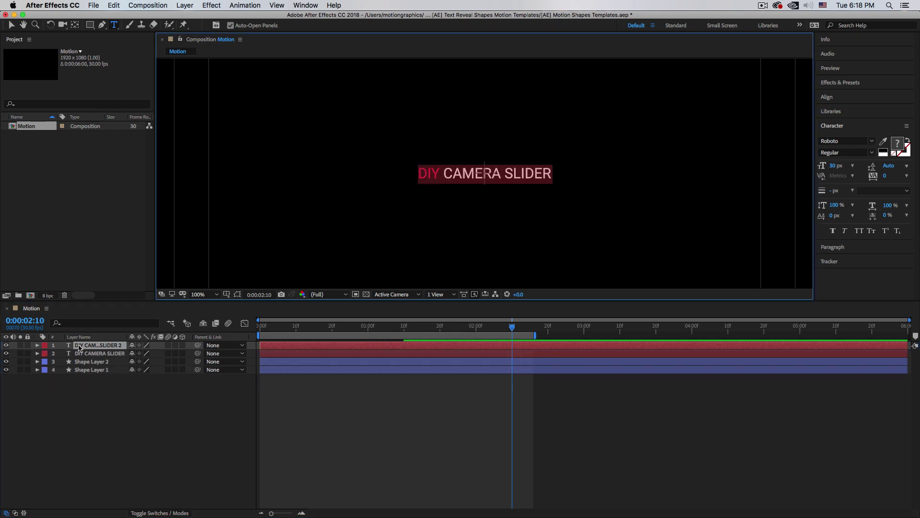
{"action": "type", "text": "MOTORIZED"}
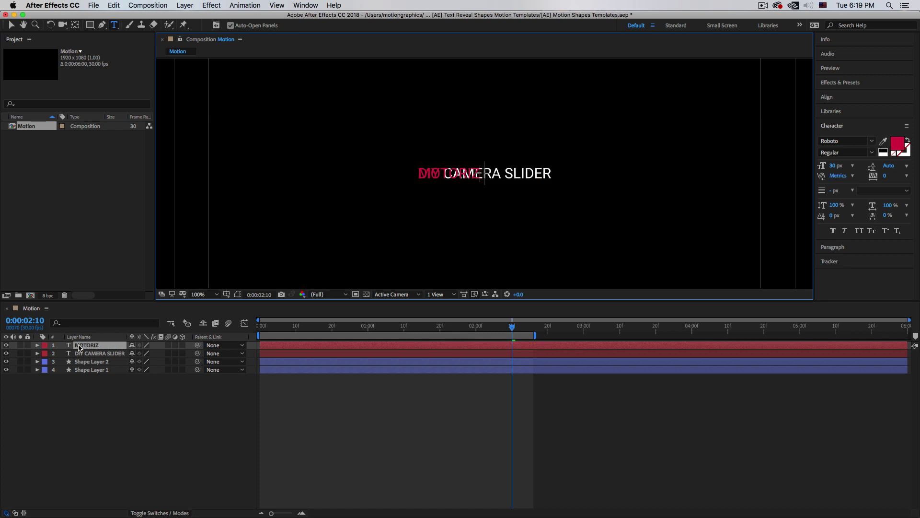
{"action": "left_click", "coordinate": [78, 347]}
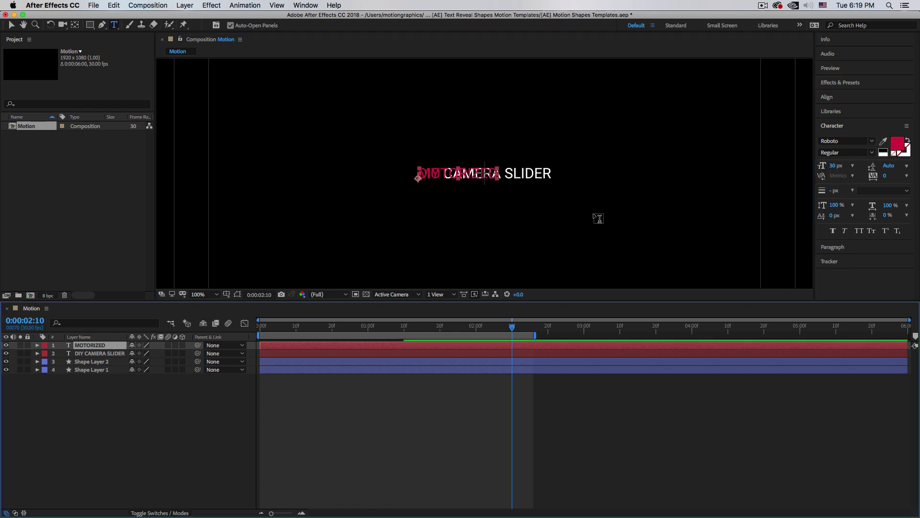
Step: Center the MOTORIZED text layer horizontally in the composition
{"action": "left_click", "coordinate": [828, 98]}
{"action": "key", "text": "Caps_Lock"}
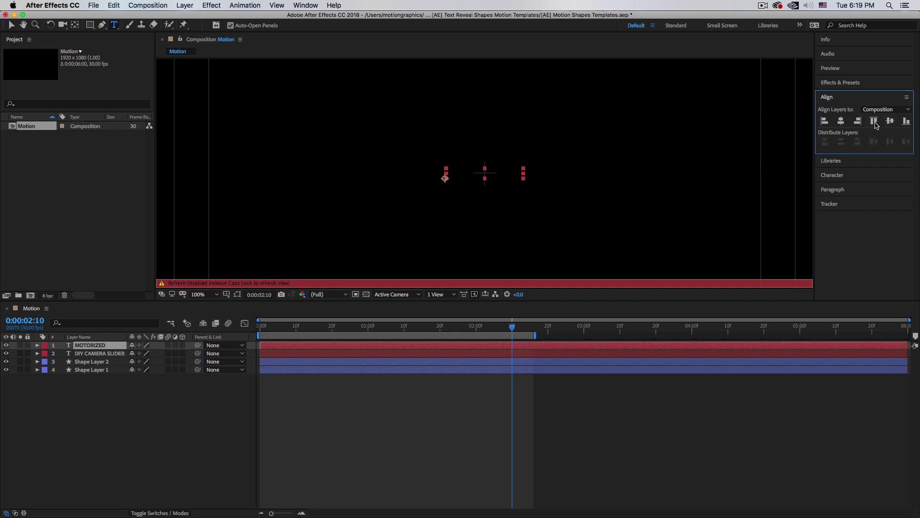
{"action": "key", "text": "Caps_Lock"}
Step: Set the font style of the MOTORIZED text to Roboto Light
{"action": "left_click", "coordinate": [838, 180]}
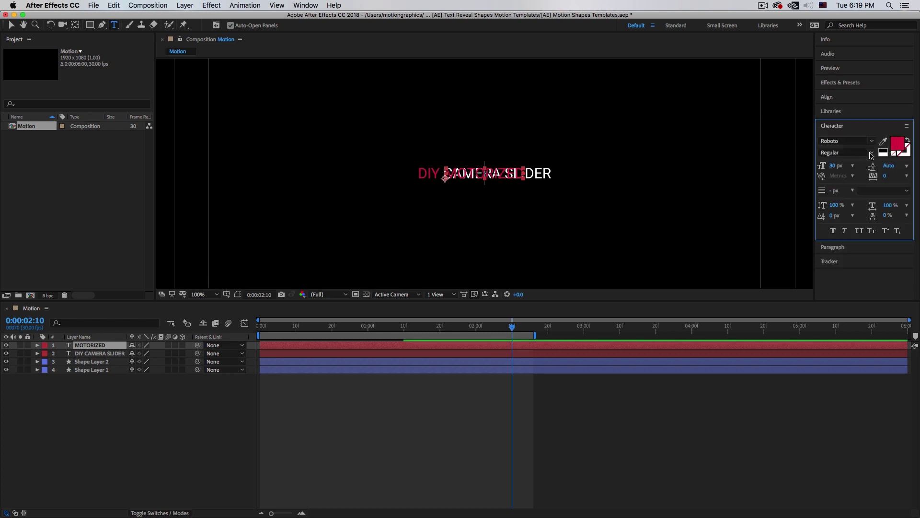
{"action": "left_click", "coordinate": [872, 154]}
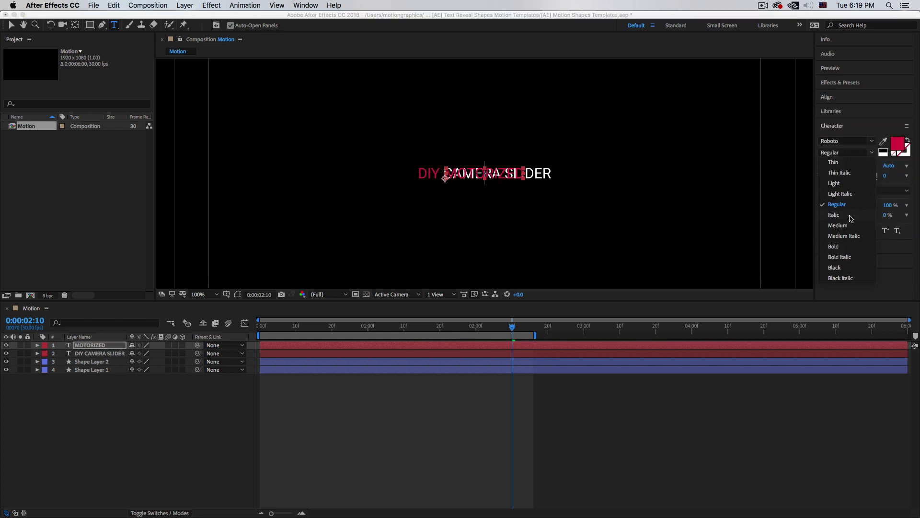
{"action": "left_click", "coordinate": [836, 184]}
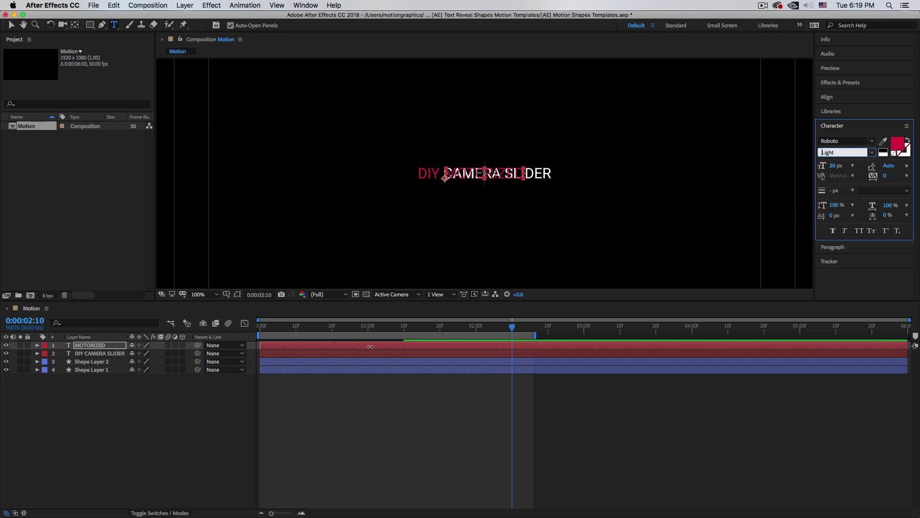
Step: Stack the two text lines by setting the Y position of MOTORIZED to 572.7 and of DIY CAMERA SLIDER to 524.7
{"action": "left_click", "coordinate": [87, 346]}
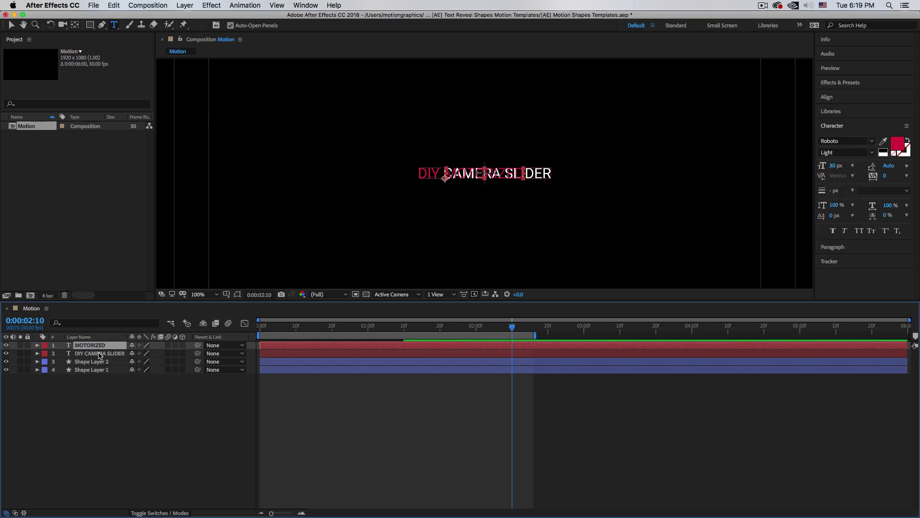
{"action": "left_click", "coordinate": [101, 355], "text": "shift"}
{"action": "key", "text": "p"}
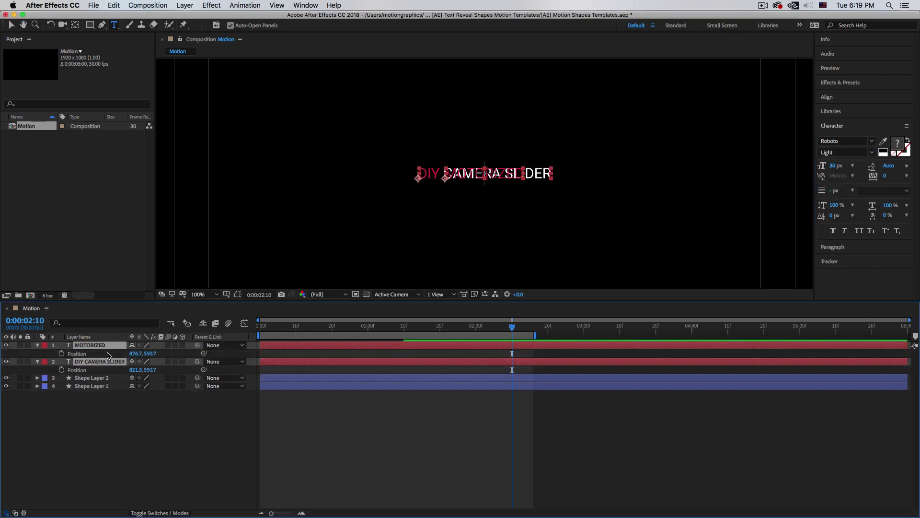
{"action": "left_click", "coordinate": [110, 417]}
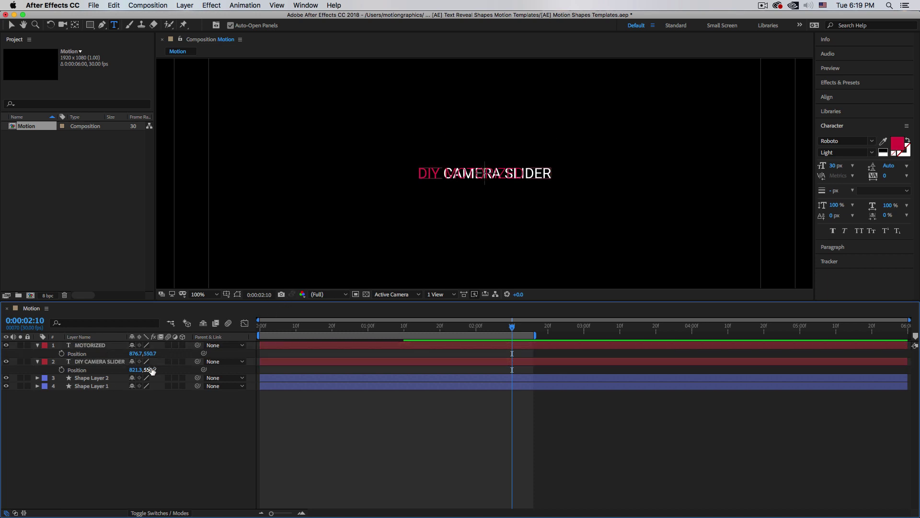
{"action": "left_click_drag", "start_coordinate": [149, 353], "coordinate": [134, 369]}
{"action": "left_click", "coordinate": [105, 363]}
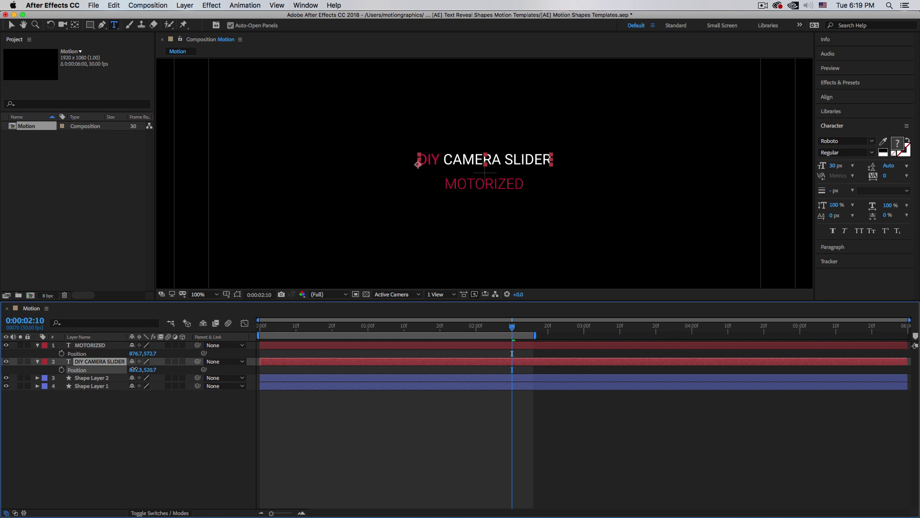
{"action": "left_click_drag", "start_coordinate": [134, 370], "coordinate": [135, 369]}
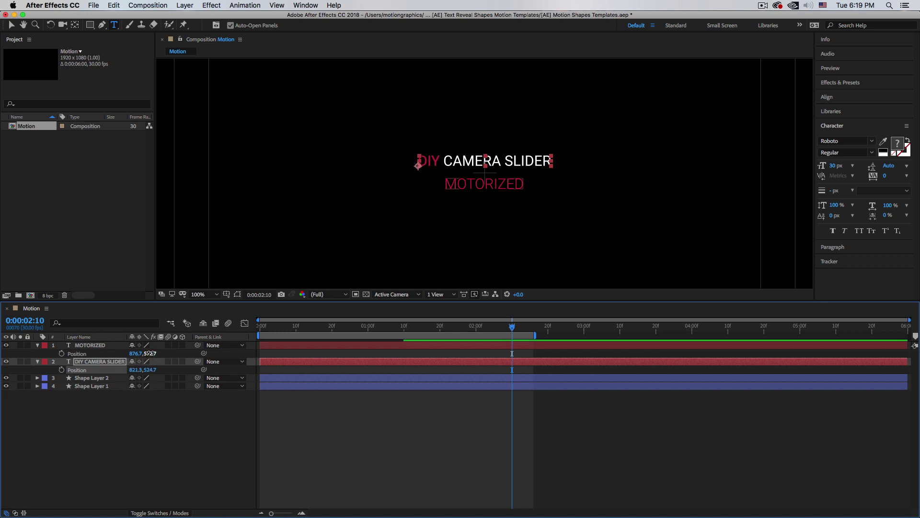
{"action": "left_click", "coordinate": [143, 353]}
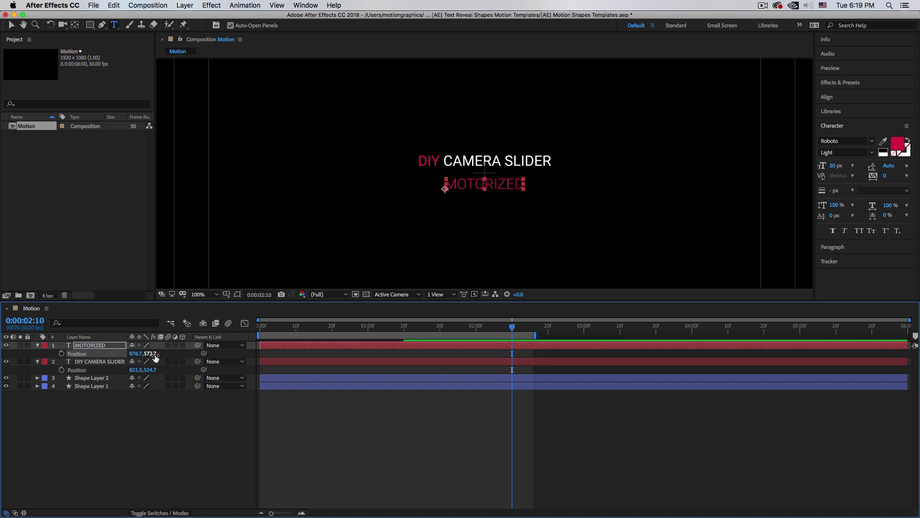
{"action": "left_click_drag", "start_coordinate": [513, 327], "coordinate": [323, 336]}
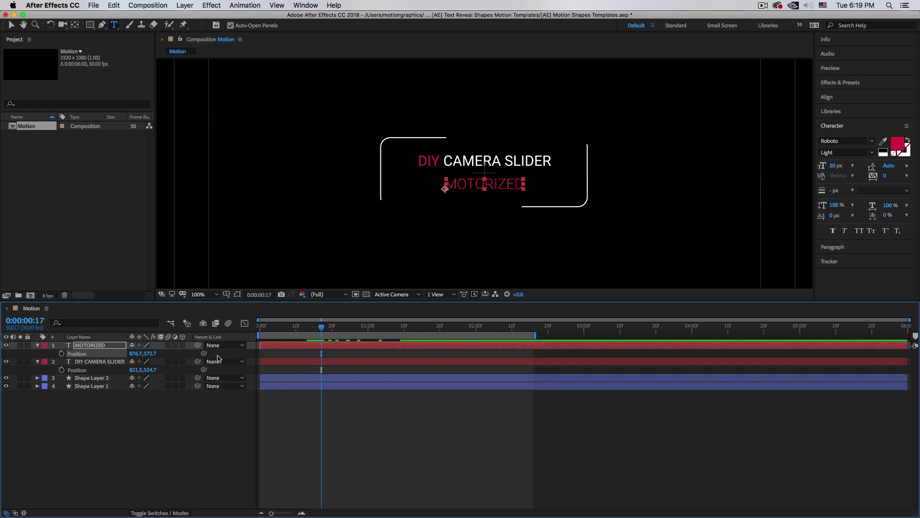
{"action": "left_click", "coordinate": [38, 346]}
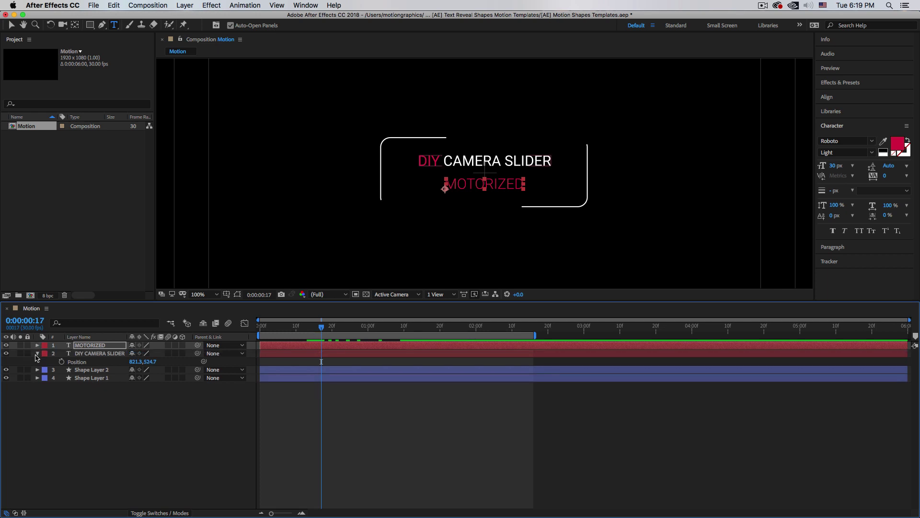
{"action": "left_click", "coordinate": [37, 354]}
{"action": "left_click", "coordinate": [88, 353]}
{"action": "left_click", "coordinate": [88, 346], "text": "shift"}
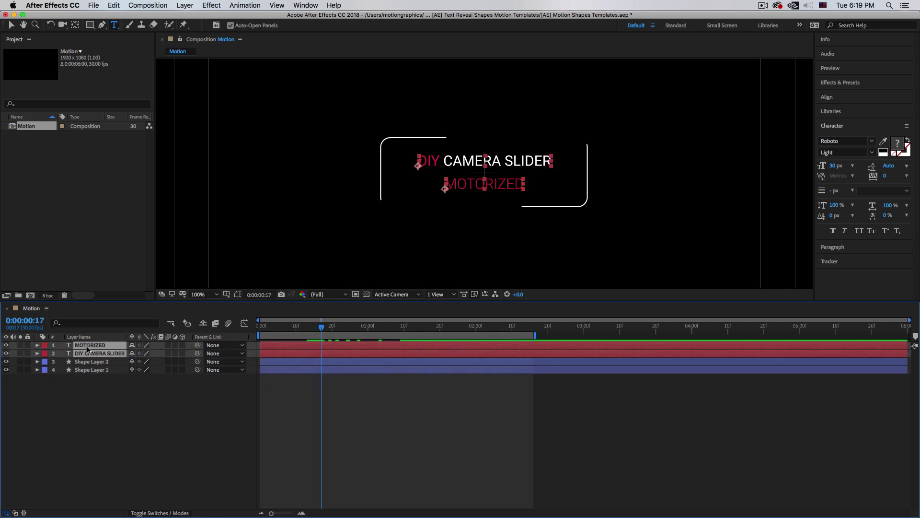
{"action": "key", "text": "p"}
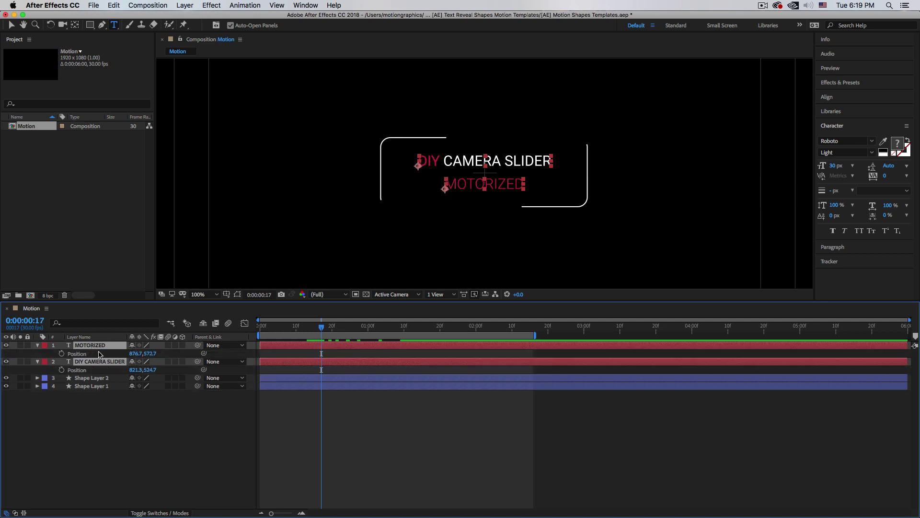
{"action": "left_click", "coordinate": [102, 426]}
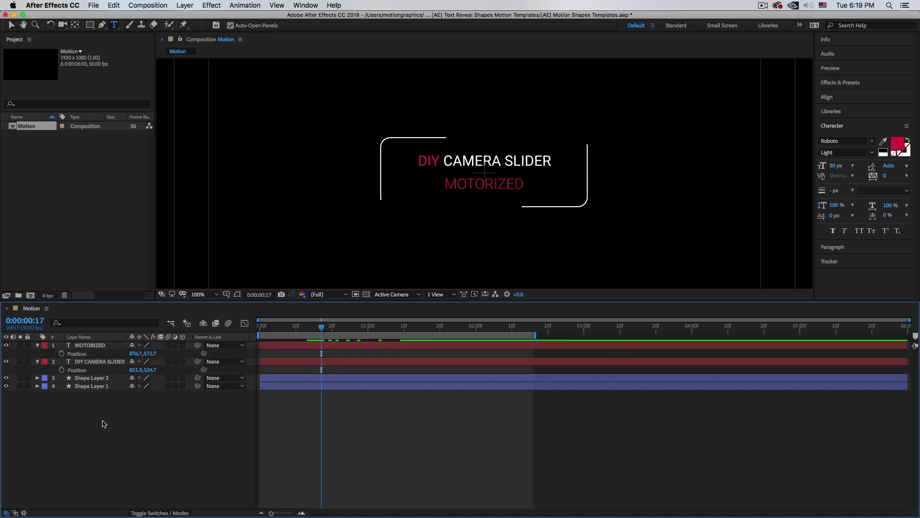
{"action": "left_click", "coordinate": [61, 369]}
{"action": "left_click", "coordinate": [61, 353]}
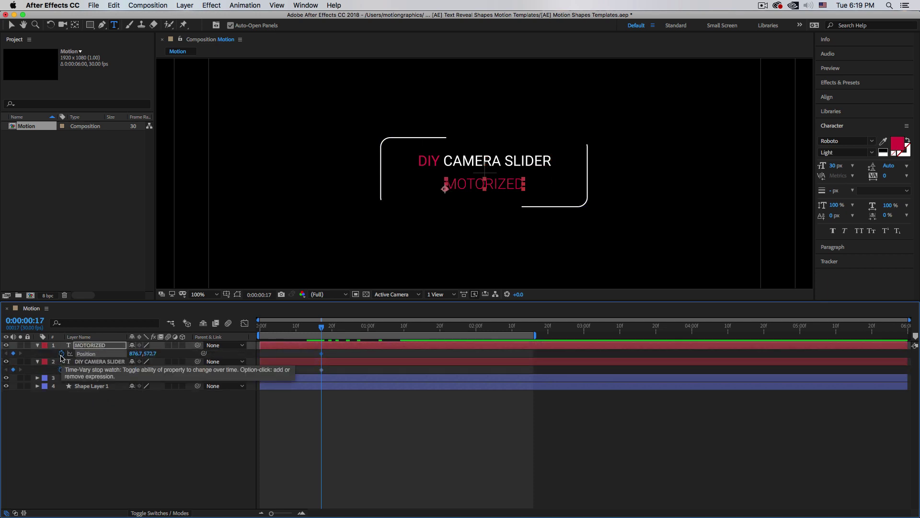
{"action": "left_click", "coordinate": [61, 353]}
{"action": "left_click", "coordinate": [62, 370]}
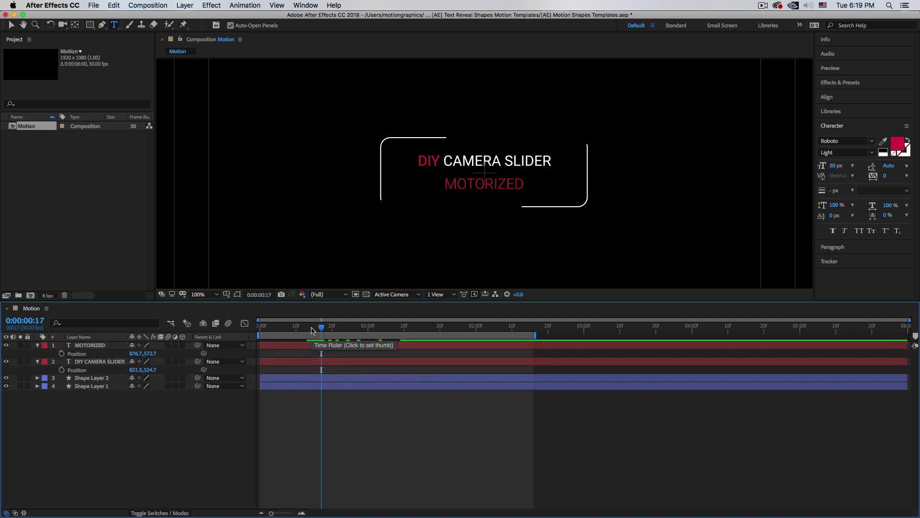
Step: Add starting Position keyframes at 0:00:00:00 on the DIY CAMERA SLIDER and MOTORIZED text layers
{"action": "key", "text": "Page_Up"}
{"action": "left_click_drag", "start_coordinate": [294, 331], "coordinate": [262, 331]}
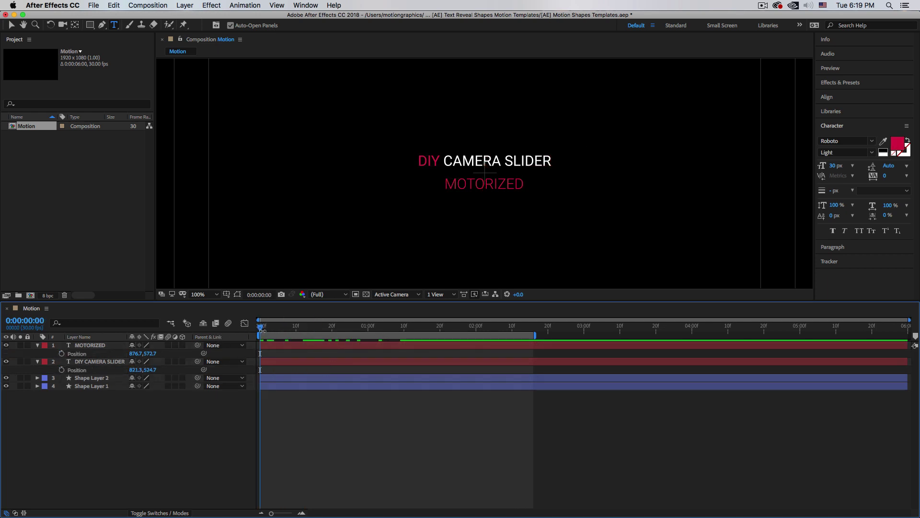
{"action": "left_click", "coordinate": [61, 370]}
{"action": "left_click", "coordinate": [86, 353]}
{"action": "left_click", "coordinate": [61, 353]}
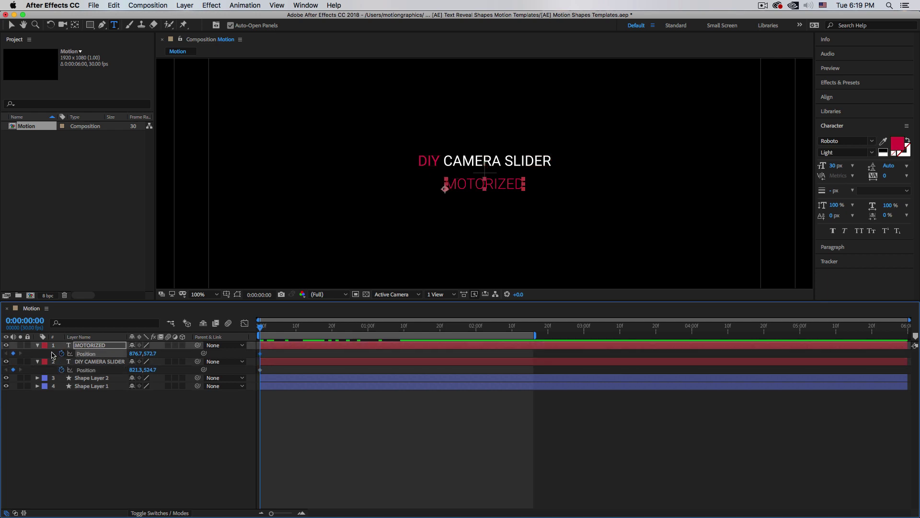
Step: Add Position keyframes for both text layers at 0:00:01:00, keeping their current positions
{"action": "left_click", "coordinate": [26, 320]}
{"action": "type", "text": "100"}
{"action": "key", "text": "Return"}
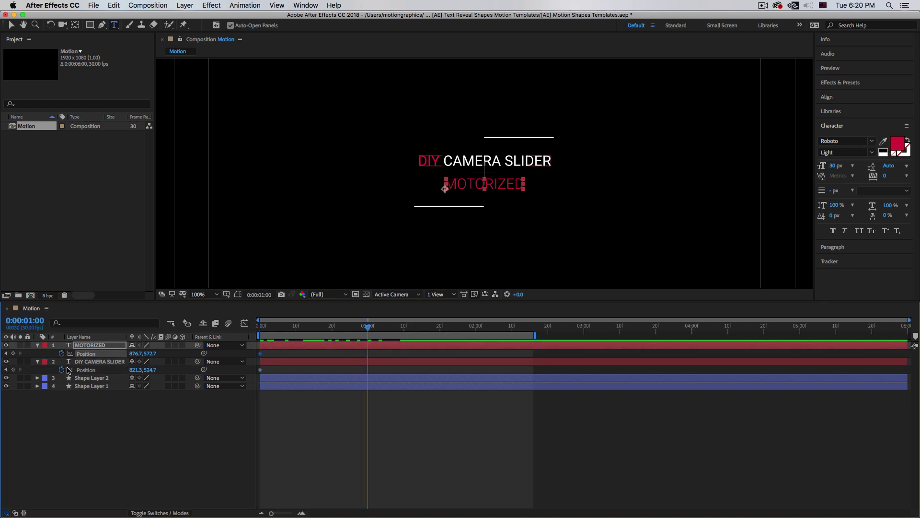
{"action": "left_click", "coordinate": [13, 353]}
{"action": "left_click", "coordinate": [13, 369]}
{"action": "left_click", "coordinate": [85, 369]}
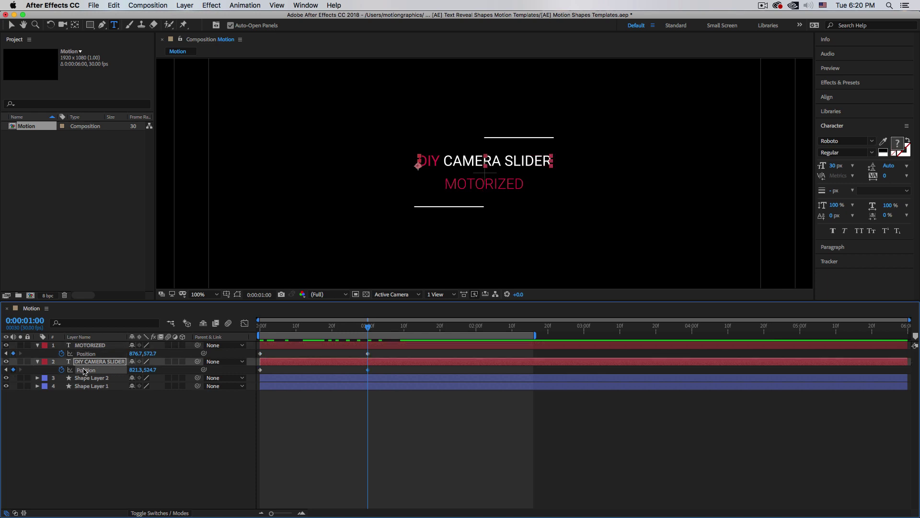
Step: At 0:00:00:00, swap the two text lines by setting the Y position of DIY CAMERA SLIDER to 572.7 and of MOTORIZED to 524.7
{"action": "left_click_drag", "start_coordinate": [368, 329], "coordinate": [260, 327]}
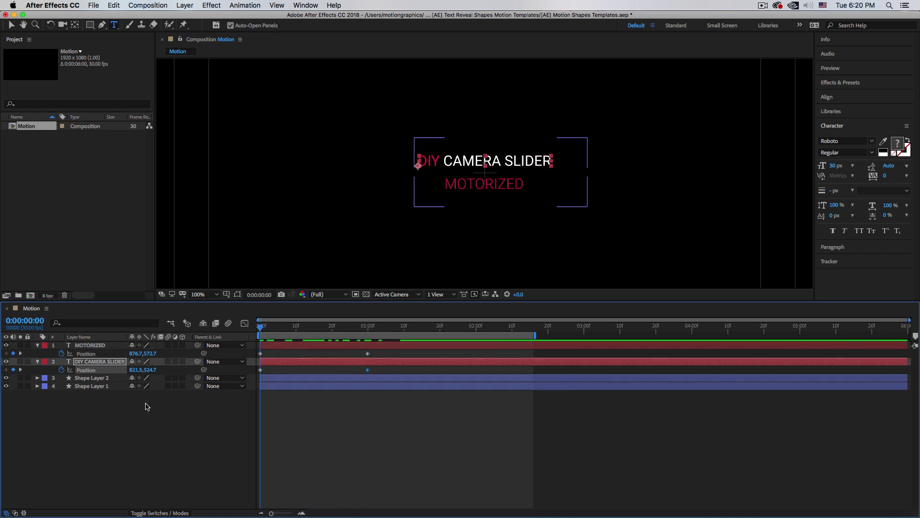
{"action": "left_click", "coordinate": [113, 410]}
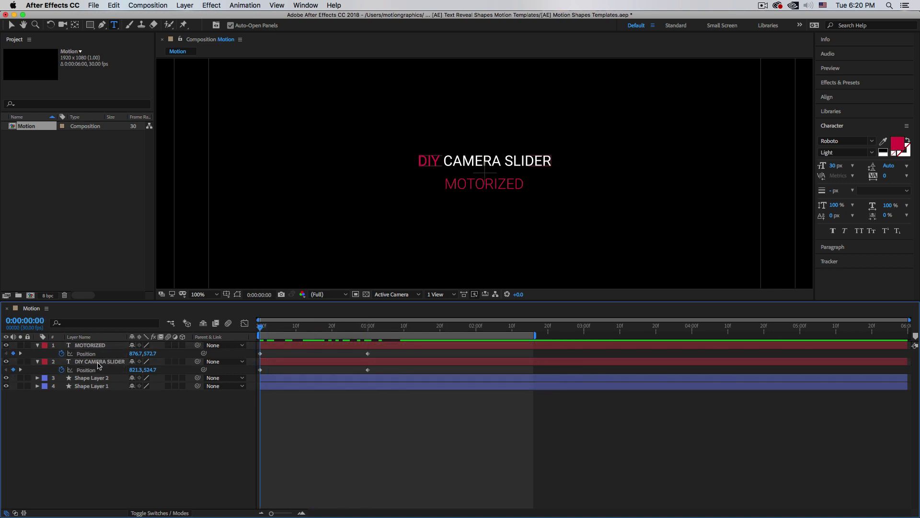
{"action": "left_click", "coordinate": [97, 363]}
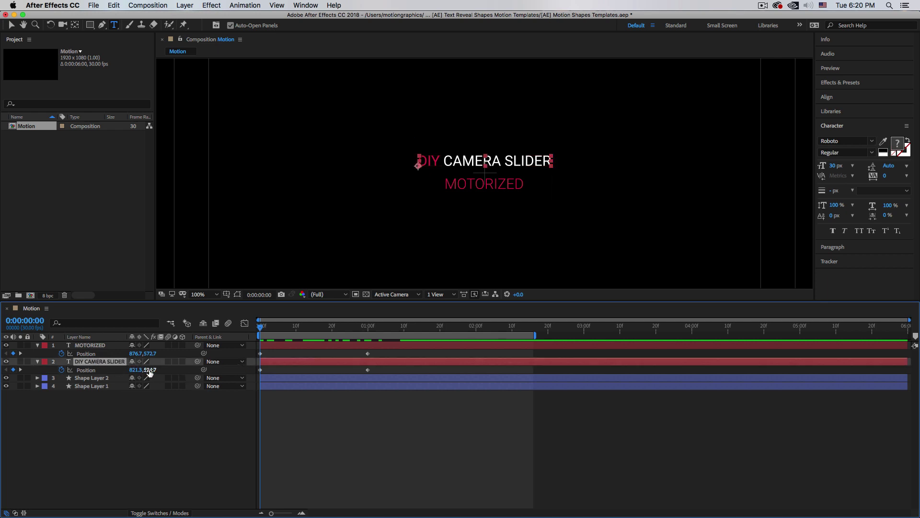
{"action": "left_click_drag", "start_coordinate": [147, 368], "coordinate": [171, 371]}
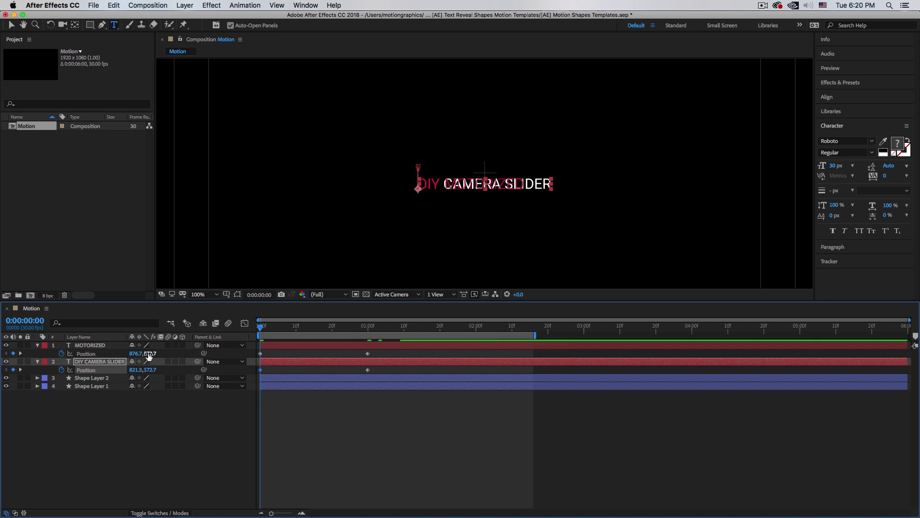
{"action": "left_click_drag", "start_coordinate": [148, 353], "coordinate": [125, 353]}
Step: Change the fill color of the MOTORIZED text layer to white
{"action": "left_click", "coordinate": [91, 345]}
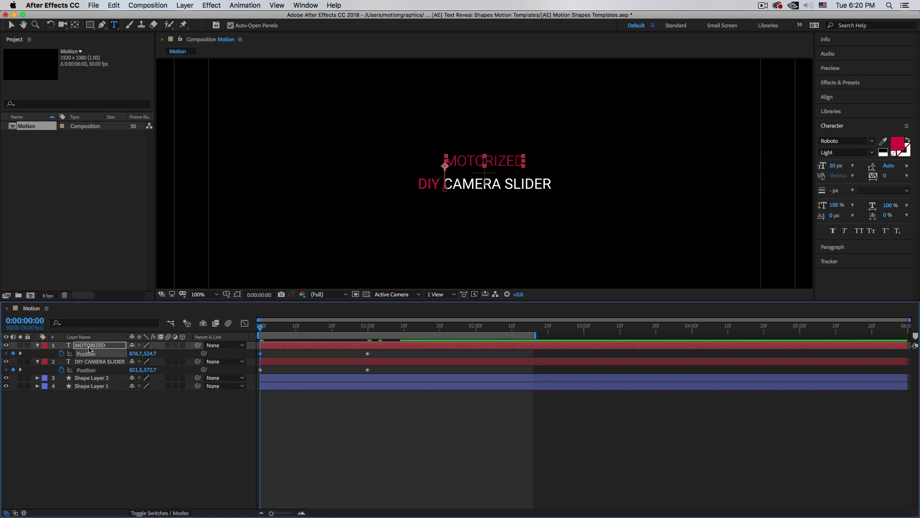
{"action": "left_click", "coordinate": [899, 143]}
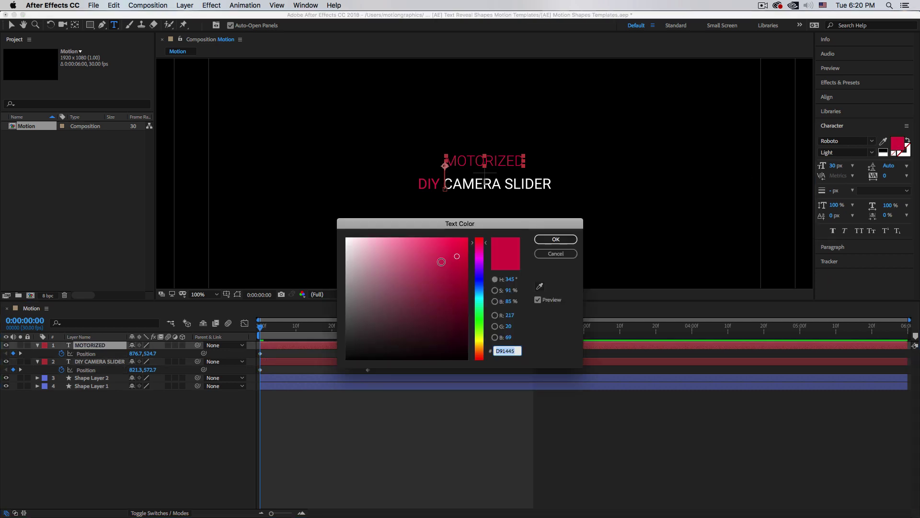
{"action": "left_click_drag", "start_coordinate": [441, 262], "coordinate": [269, 205]}
{"action": "left_click", "coordinate": [555, 239]}
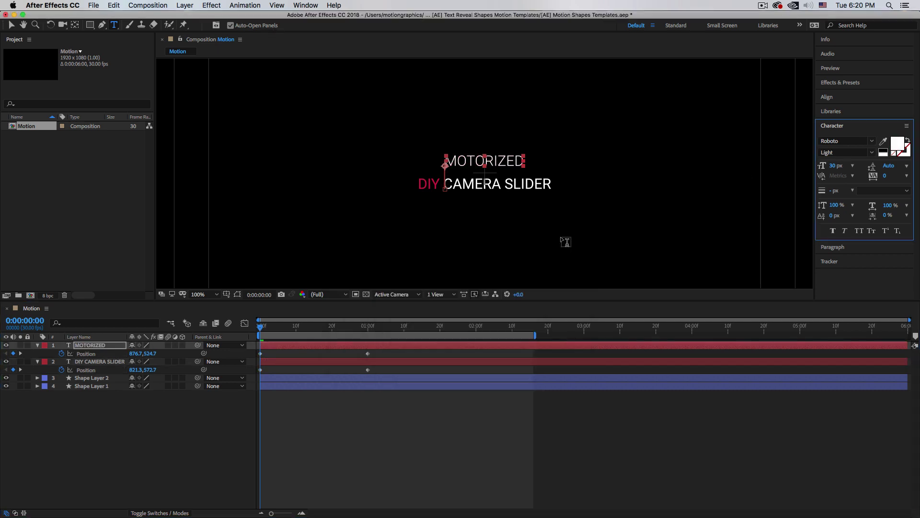
{"action": "left_click", "coordinate": [228, 413]}
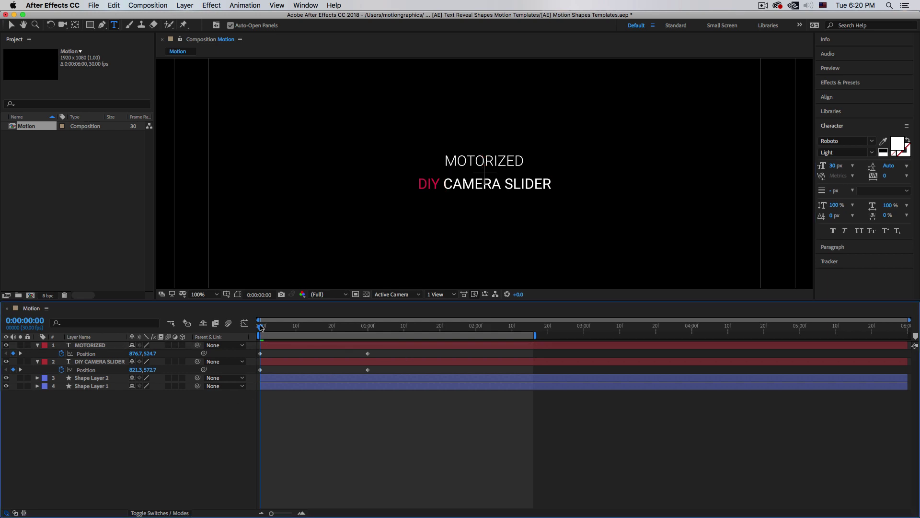
Step: Apply Easy Ease to both text layers' Position keyframes and reshape their speed curve to peak early with a long, slow ease-out
{"action": "left_click_drag", "start_coordinate": [260, 326], "coordinate": [382, 342]}
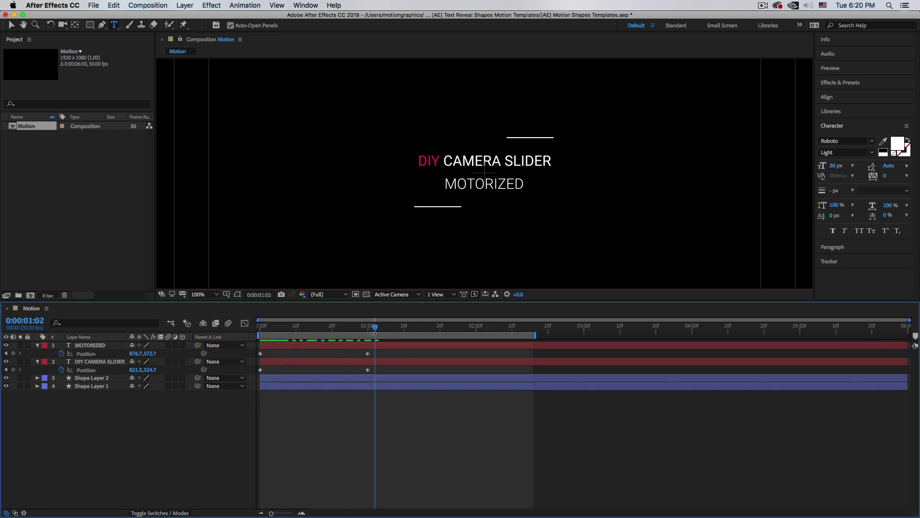
{"action": "left_click_drag", "start_coordinate": [192, 354], "coordinate": [193, 354]}
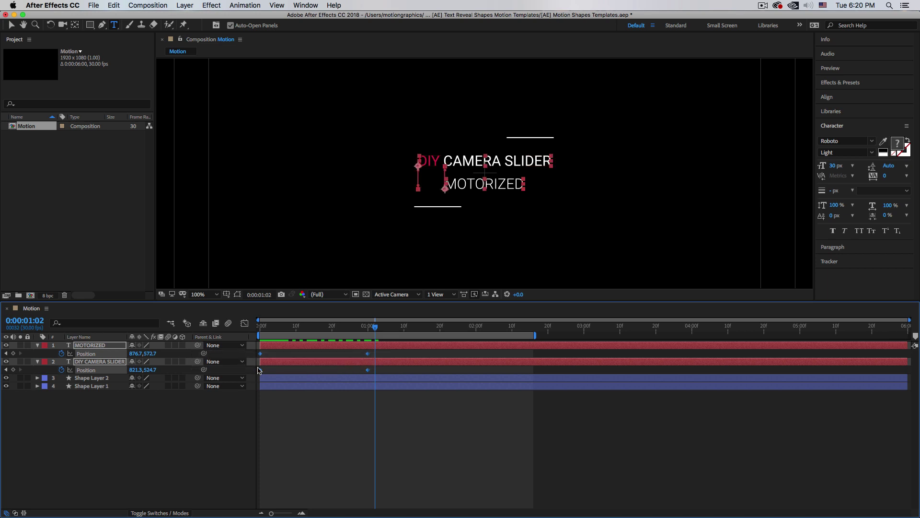
{"action": "key", "text": "F9"}
{"action": "left_click", "coordinate": [244, 323]}
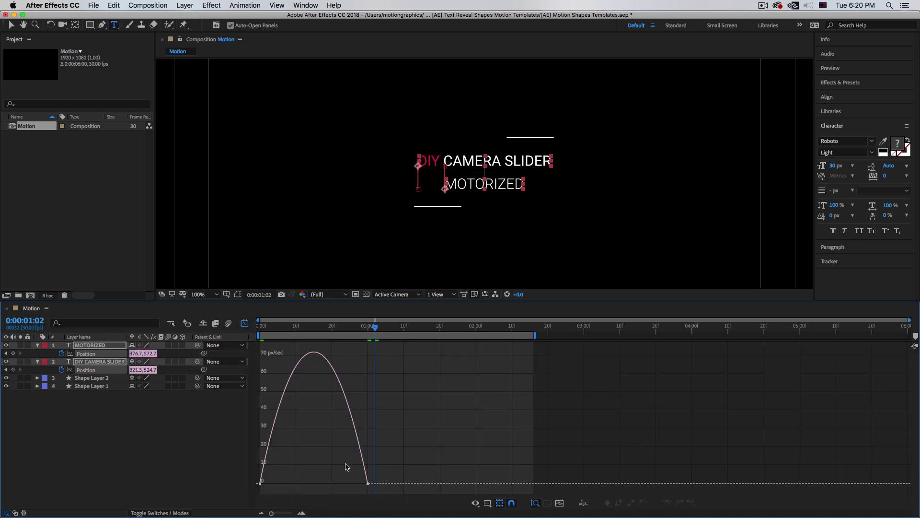
{"action": "left_click_drag", "start_coordinate": [347, 466], "coordinate": [296, 480]}
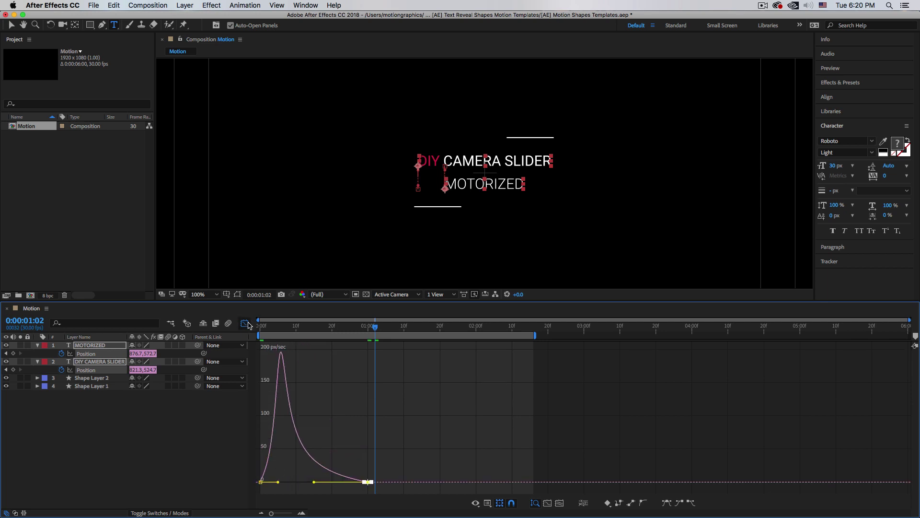
{"action": "left_click", "coordinate": [245, 323]}
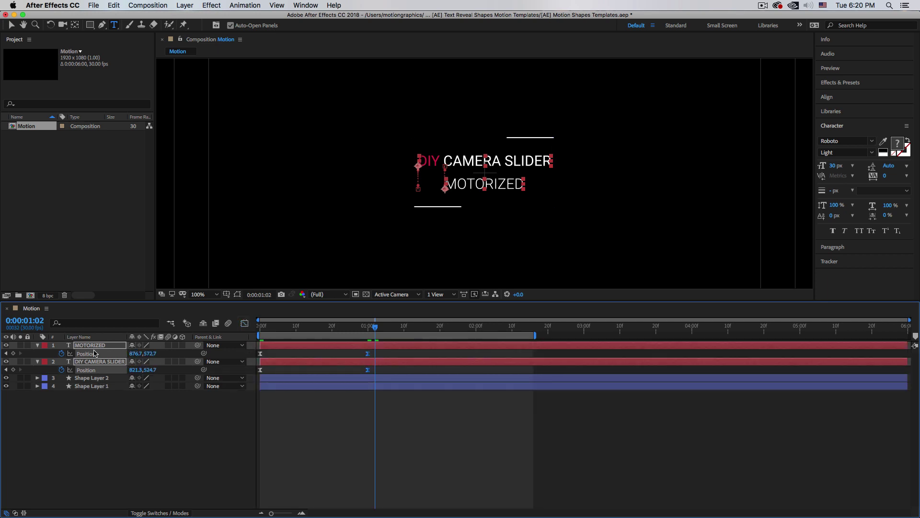
Step: Show the shape layers' keyframes and reshape Shape Layer 1's Start and End speed curves to peak early with a long ease-out
{"action": "left_click", "coordinate": [91, 377]}
{"action": "left_click", "coordinate": [91, 387], "text": "shift"}
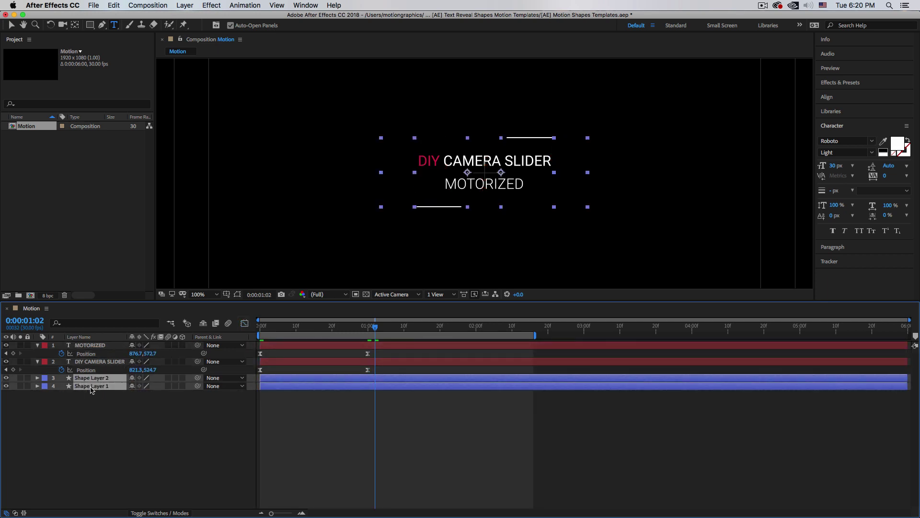
{"action": "key", "text": "u"}
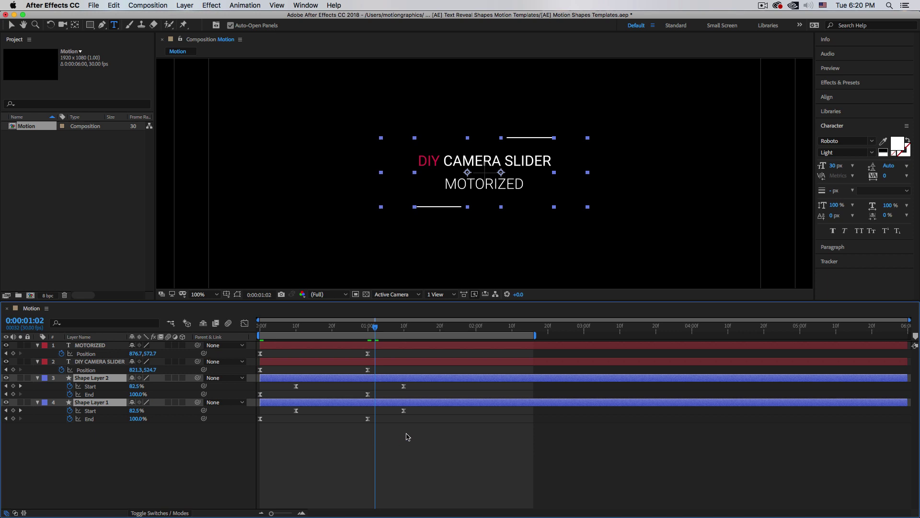
{"action": "left_click_drag", "start_coordinate": [436, 437], "coordinate": [253, 406]}
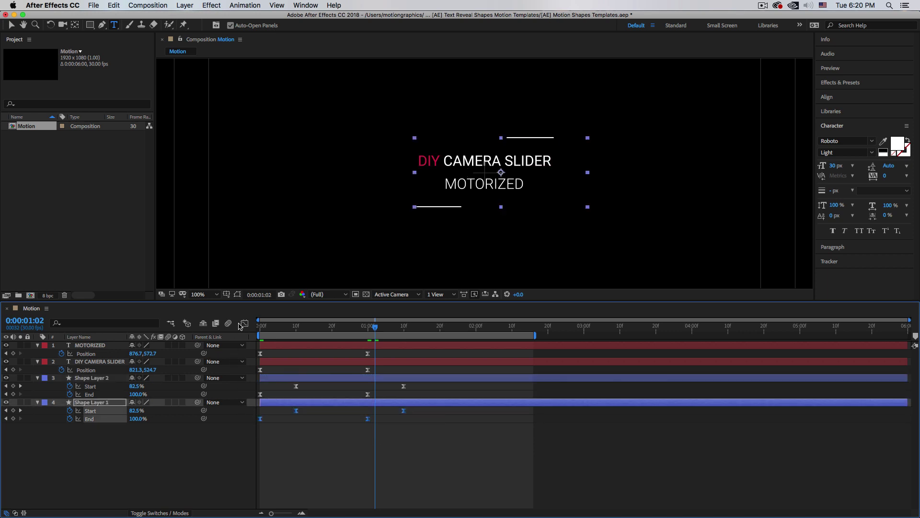
{"action": "left_click", "coordinate": [241, 325]}
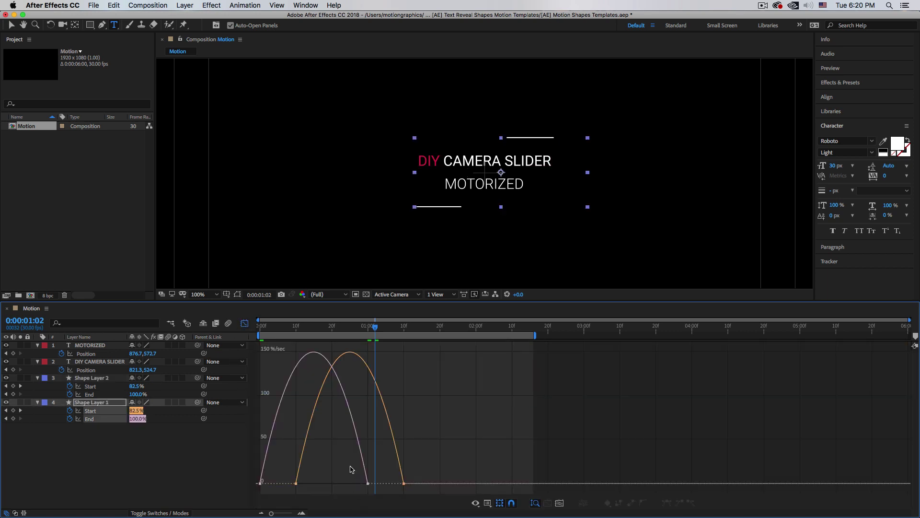
{"action": "left_click_drag", "start_coordinate": [350, 469], "coordinate": [435, 495]}
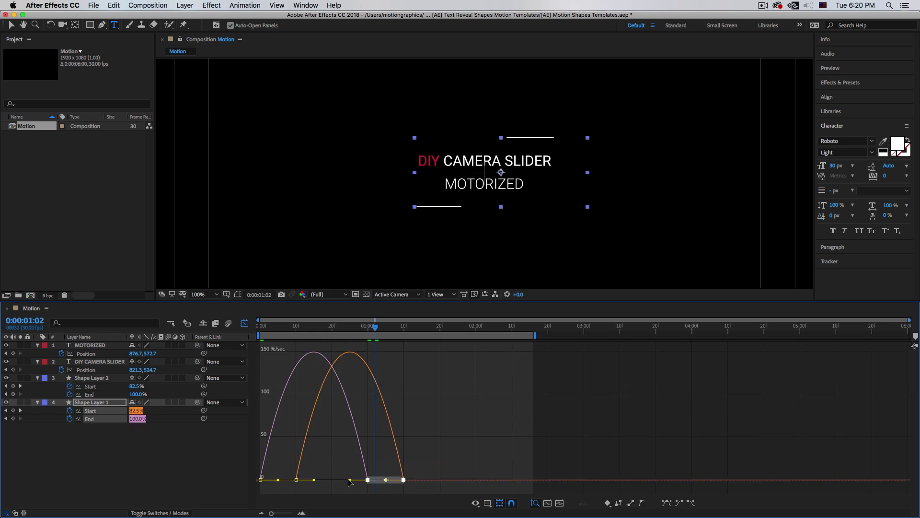
{"action": "left_click_drag", "start_coordinate": [349, 480], "coordinate": [322, 481]}
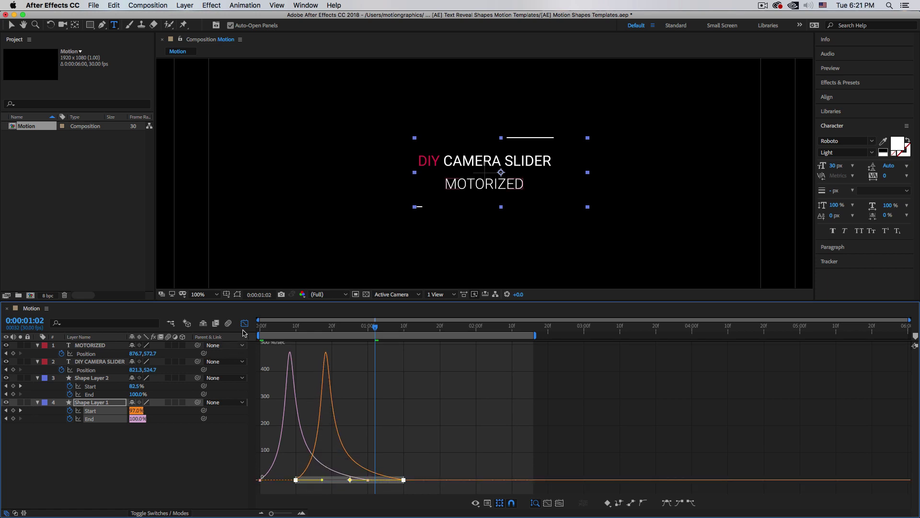
{"action": "left_click", "coordinate": [245, 324]}
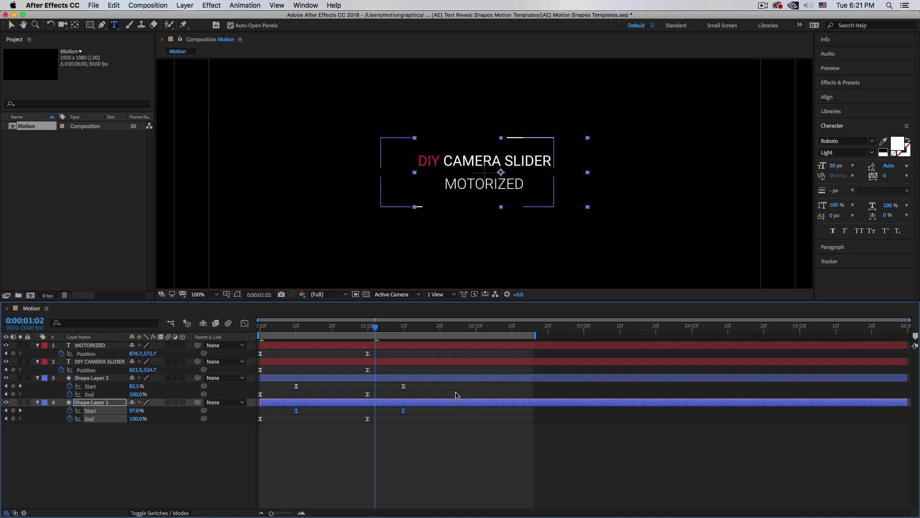
Step: Give Shape Layer 2's Start and End keyframes the same early-peaking speed curves as Shape Layer 1, and preview the animation
{"action": "left_click_drag", "start_coordinate": [457, 395], "coordinate": [260, 389]}
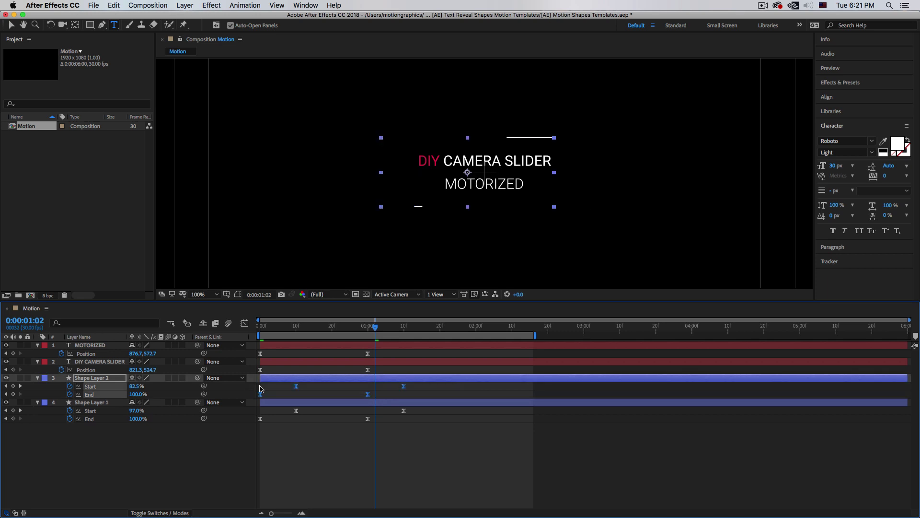
{"action": "left_click", "coordinate": [245, 323]}
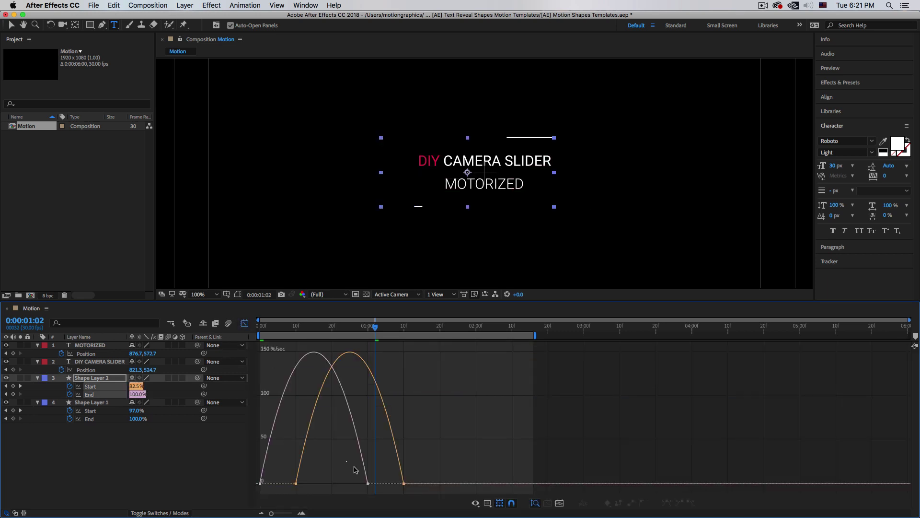
{"action": "left_click_drag", "start_coordinate": [355, 470], "coordinate": [416, 492]}
{"action": "left_click_drag", "start_coordinate": [350, 480], "coordinate": [322, 485]}
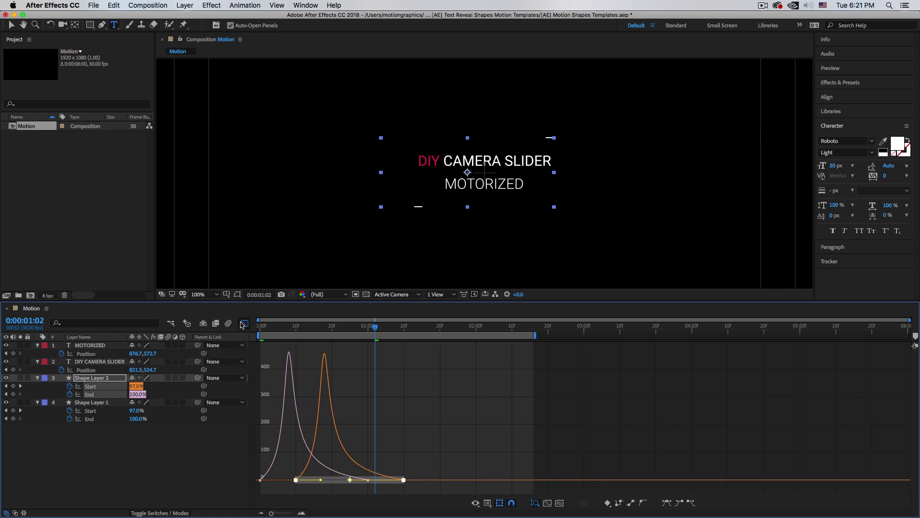
{"action": "left_click", "coordinate": [245, 323]}
{"action": "left_click", "coordinate": [407, 472]}
{"action": "key", "text": "space"}
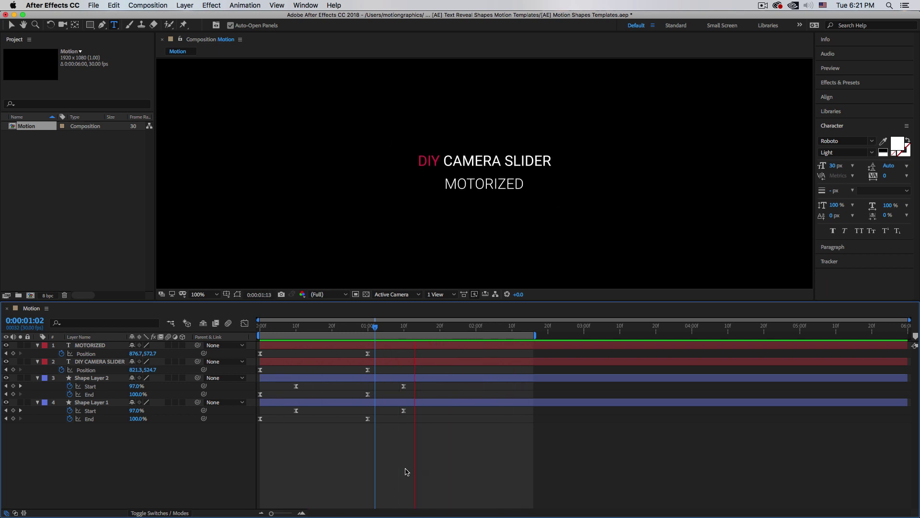
Step: Stop the preview and collapse the properties of both text layers and both shape layers
{"action": "key", "text": "space"}
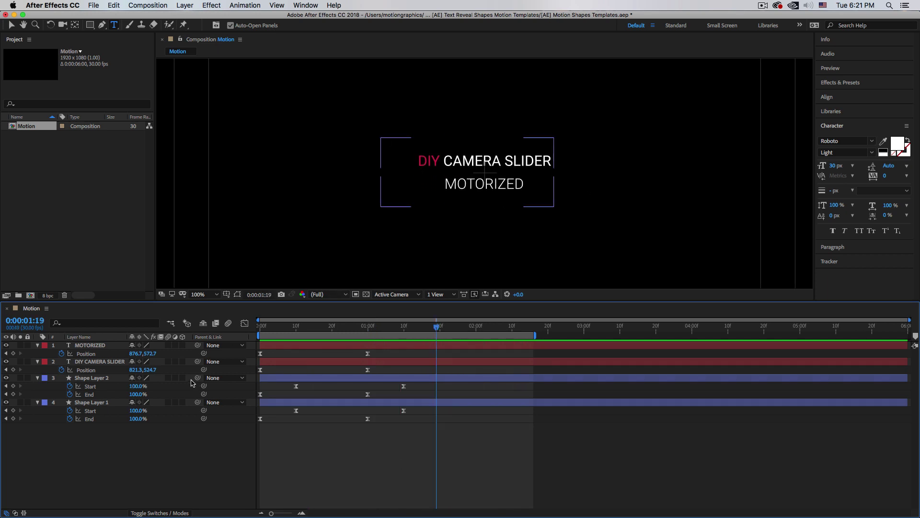
{"action": "left_click", "coordinate": [59, 349]}
{"action": "left_click", "coordinate": [38, 346]}
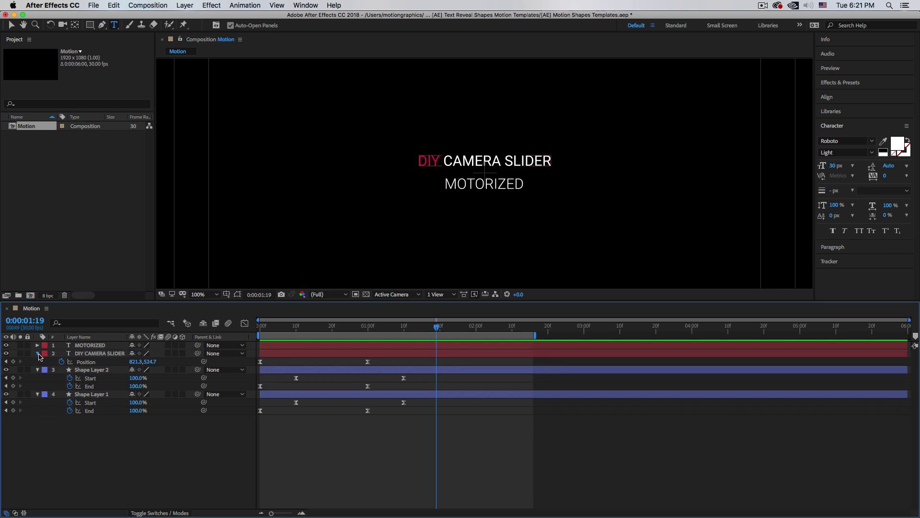
{"action": "left_click", "coordinate": [38, 353]}
{"action": "left_click", "coordinate": [38, 362]}
{"action": "left_click", "coordinate": [37, 370]}
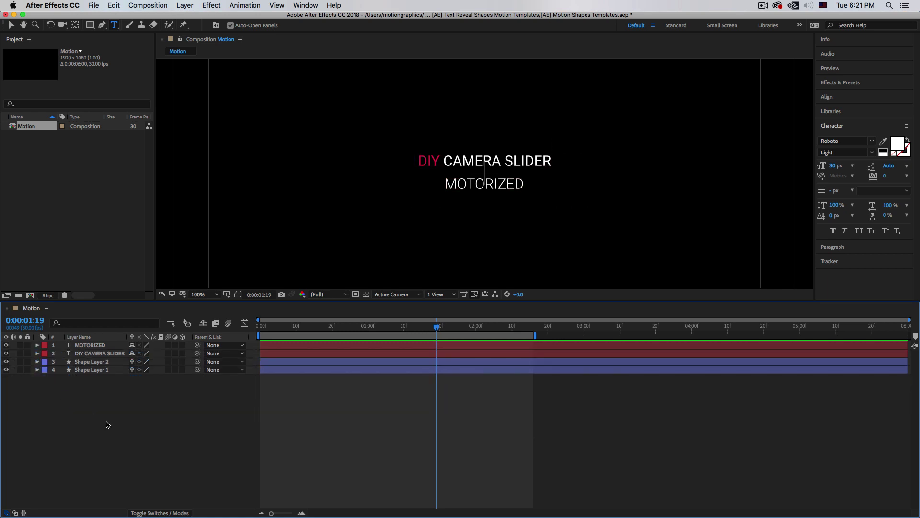
Step: At 0:00:00:15, draw a short vertical line with a 3 px red stroke along the rounded rectangle's right edge using the Pen tool
{"action": "left_click", "coordinate": [102, 25]}
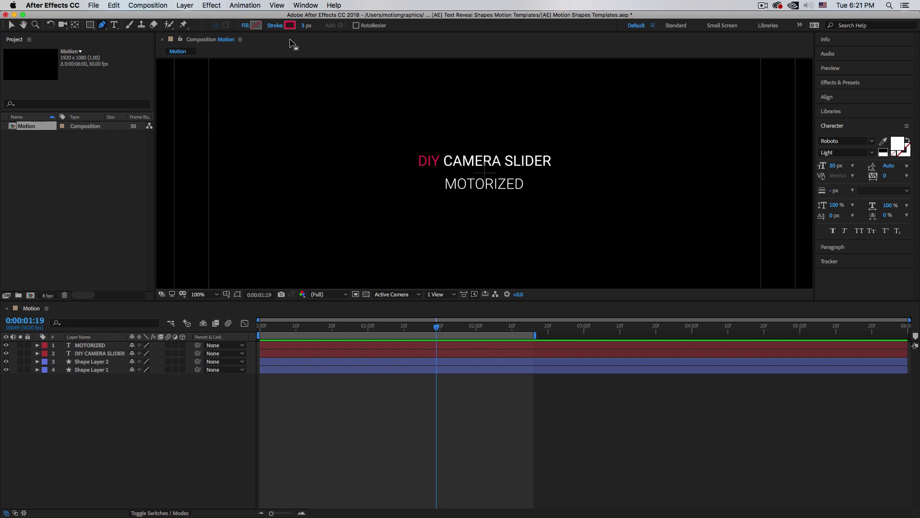
{"action": "left_click_drag", "start_coordinate": [436, 329], "coordinate": [312, 334]}
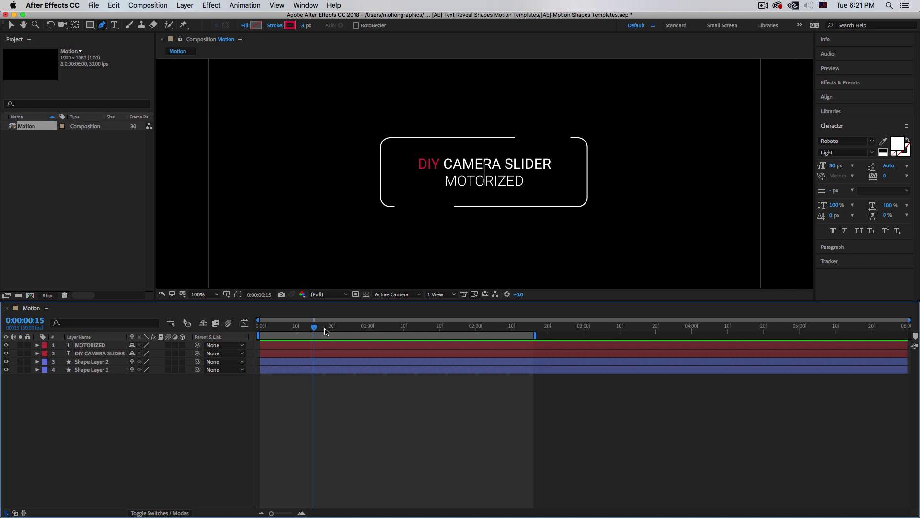
{"action": "left_click", "coordinate": [587, 169]}
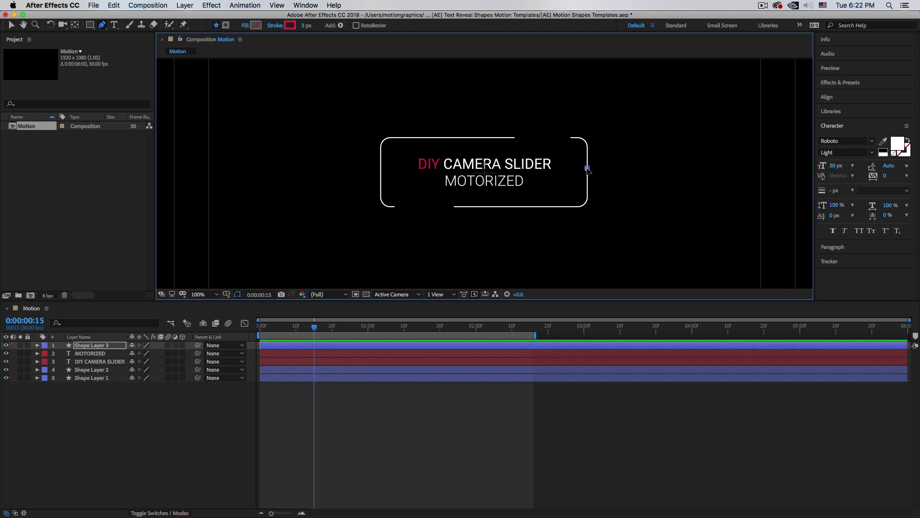
{"action": "left_click", "coordinate": [587, 198]}
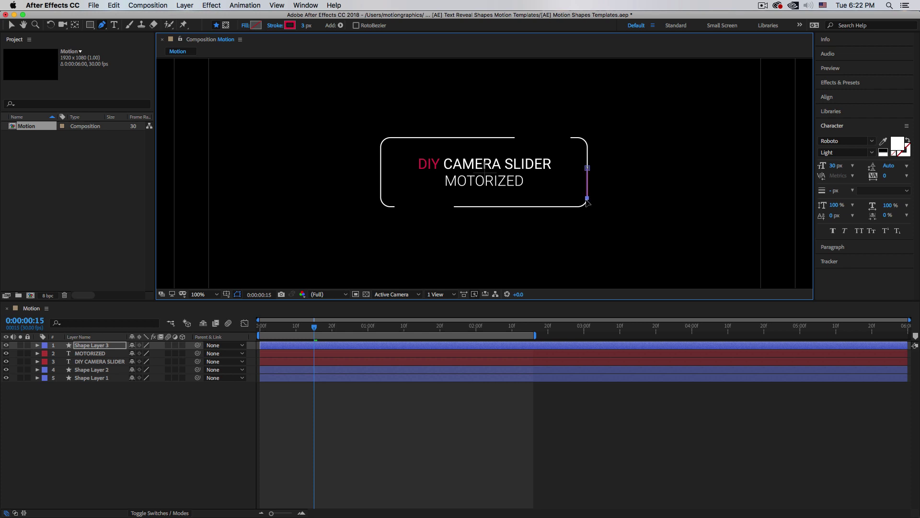
Step: Rename the new line's layer "right", and duplicate it as a layer named "left"
{"action": "left_click", "coordinate": [82, 345]}
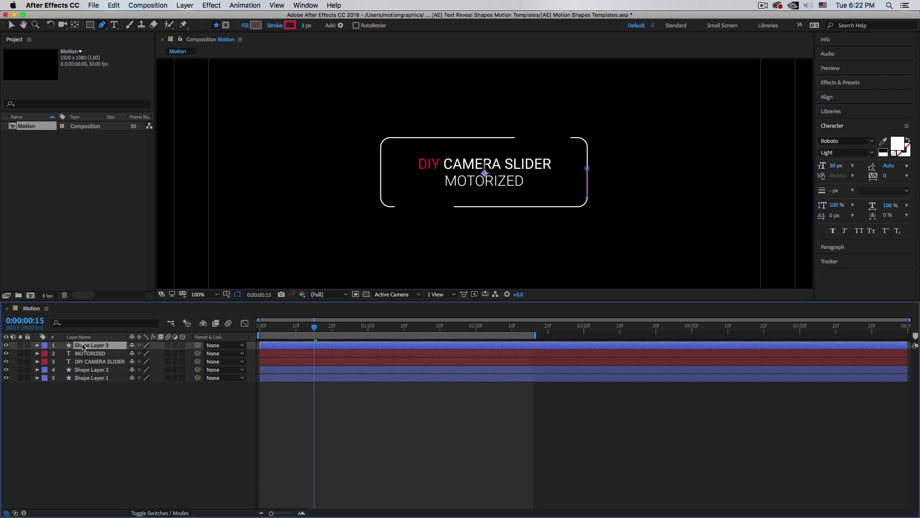
{"action": "key", "text": "Return"}
{"action": "type", "text": "right"}
{"action": "key", "text": "Return"}
{"action": "key", "text": "super+d"}
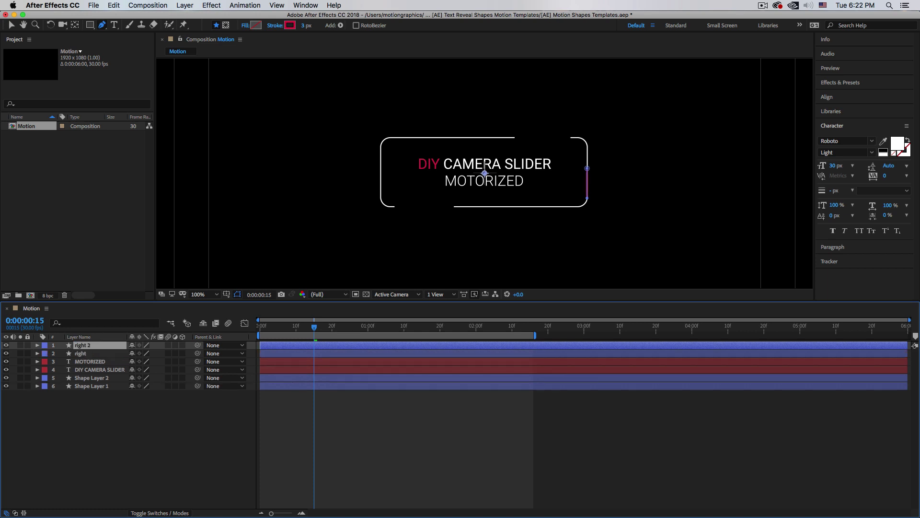
{"action": "key", "text": "Return"}
{"action": "type", "text": "left"}
{"action": "key", "text": "Return"}
Step: Move the left layer's line onto the rectangle's left edge, at Position 530, 491
{"action": "key", "text": "p"}
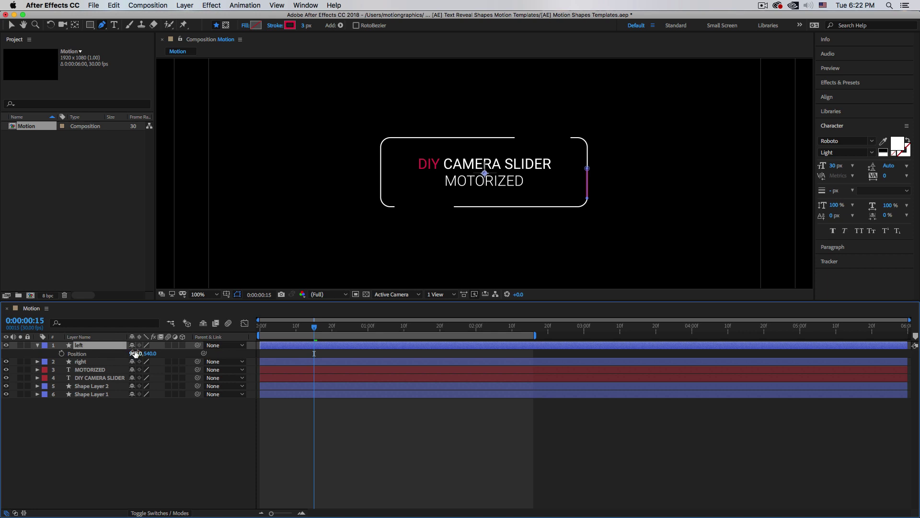
{"action": "left_click_drag", "start_coordinate": [124, 354], "coordinate": [30, 353]}
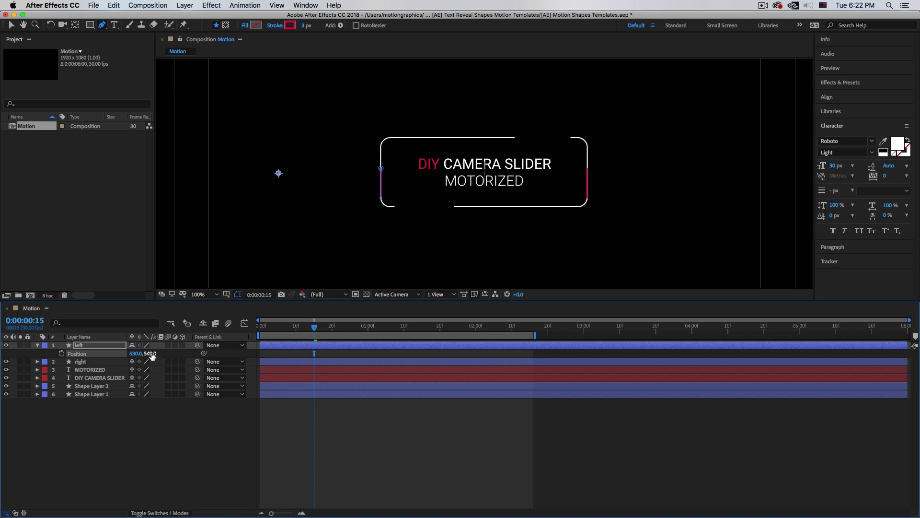
{"action": "left_click_drag", "start_coordinate": [150, 354], "coordinate": [124, 357]}
Step: Add Trim Paths to both the left and right layers and expand the Trim Paths settings
{"action": "left_click", "coordinate": [83, 346]}
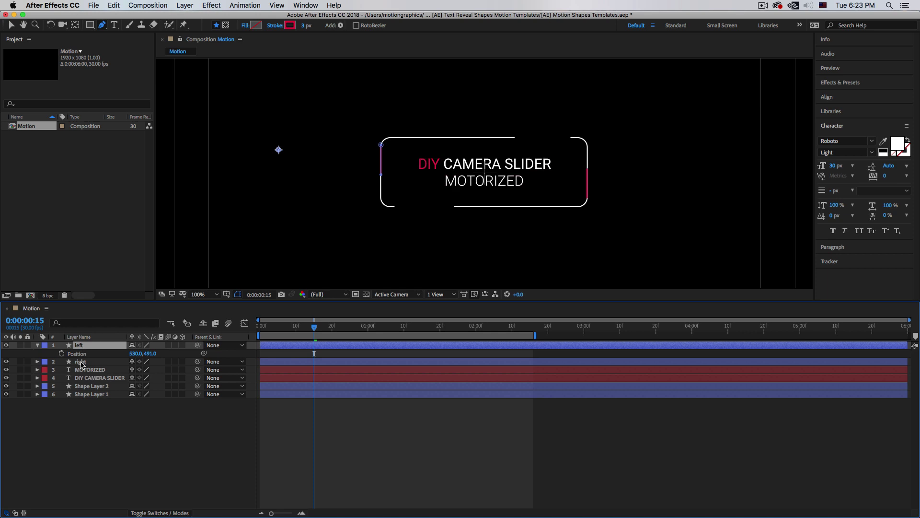
{"action": "left_click", "coordinate": [81, 362], "text": "shift"}
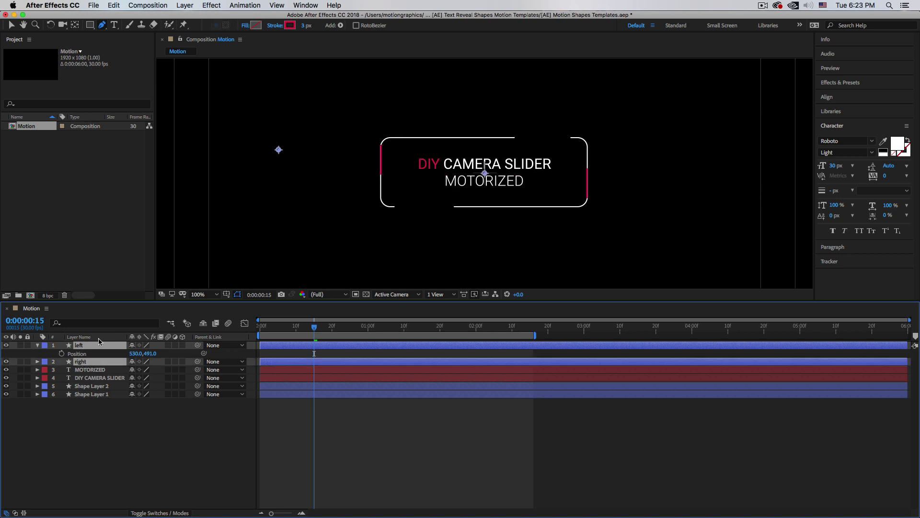
{"action": "left_click", "coordinate": [340, 27]}
{"action": "left_click", "coordinate": [373, 180]}
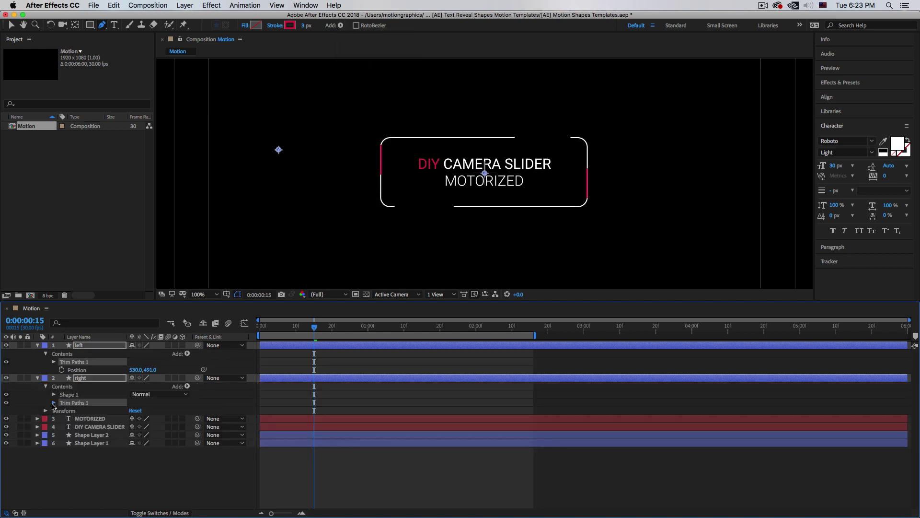
{"action": "left_click", "coordinate": [53, 403]}
{"action": "left_click", "coordinate": [54, 361]}
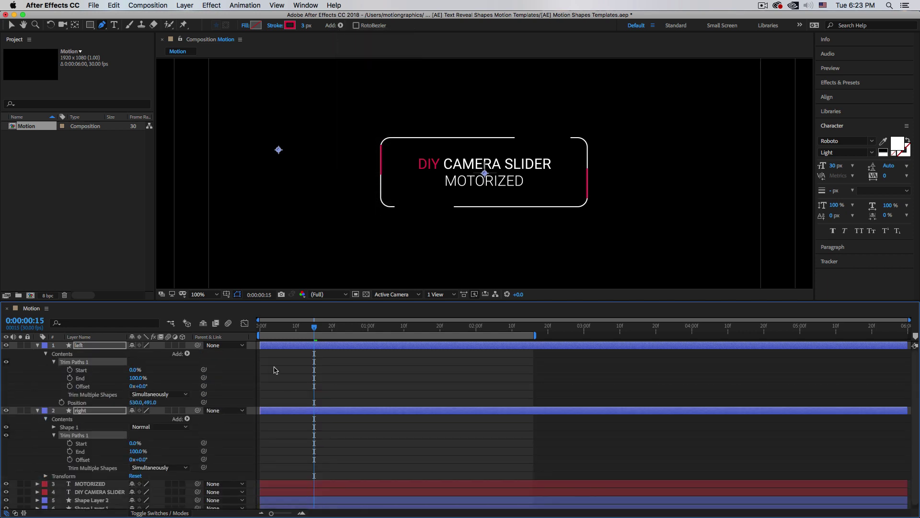
Step: At 0:00:00:00, keyframe the right layer's Trim Paths End at 0% and the left layer's Start at 100%
{"action": "left_click_drag", "start_coordinate": [314, 329], "coordinate": [260, 329]}
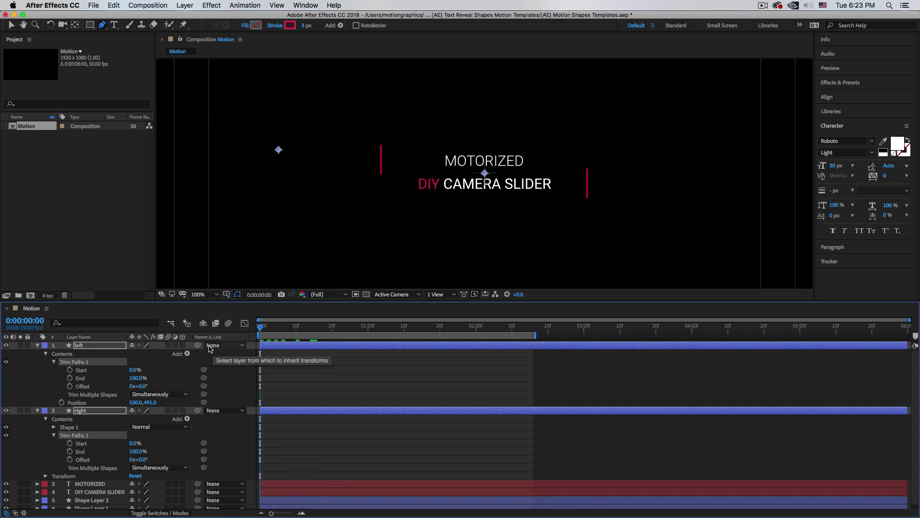
{"action": "left_click", "coordinate": [224, 399]}
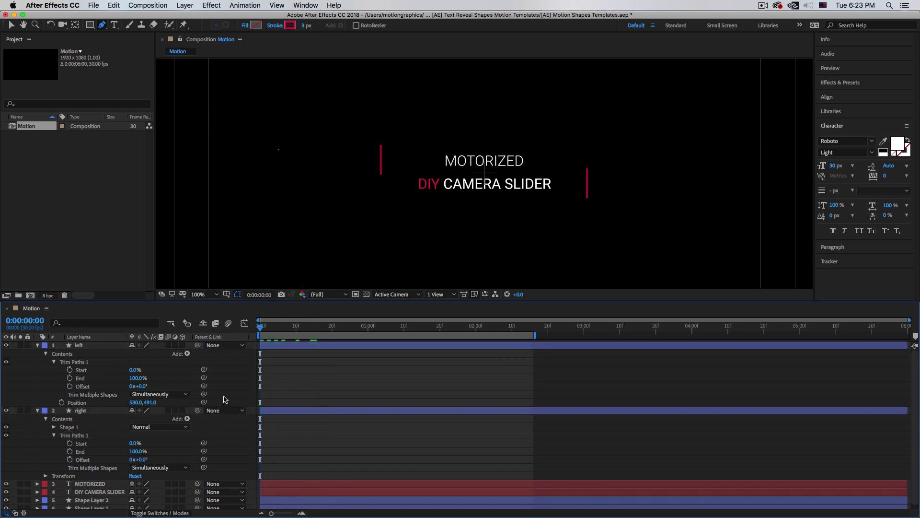
{"action": "left_click", "coordinate": [142, 451]}
{"action": "left_click_drag", "start_coordinate": [121, 451], "coordinate": [93, 451]}
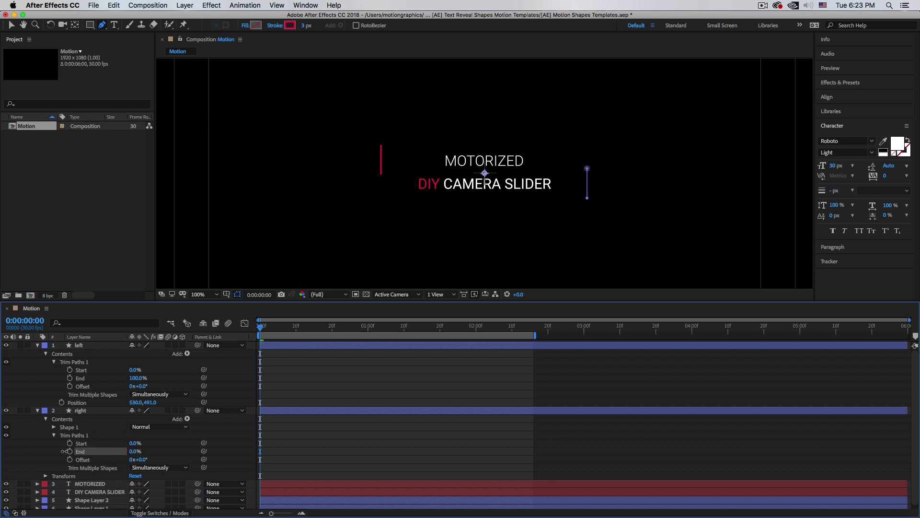
{"action": "left_click", "coordinate": [70, 451]}
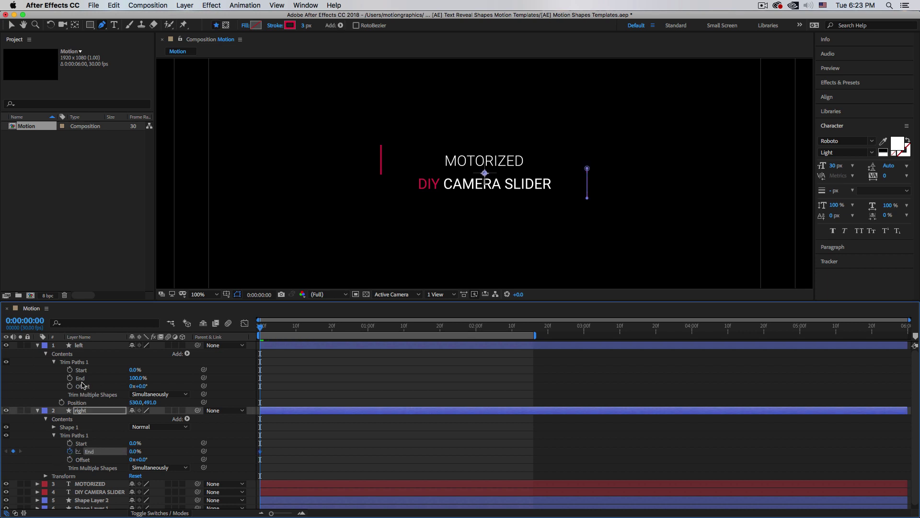
{"action": "left_click_drag", "start_coordinate": [133, 371], "coordinate": [193, 371]}
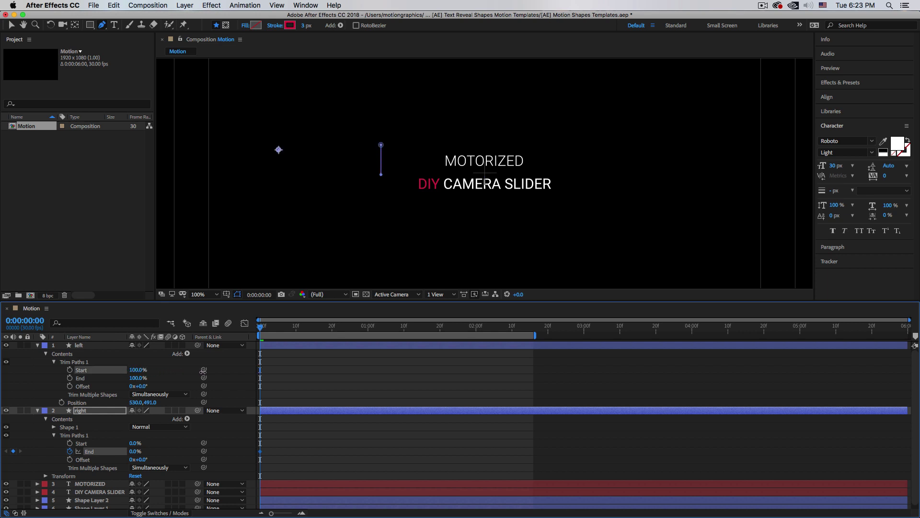
{"action": "left_click", "coordinate": [69, 369]}
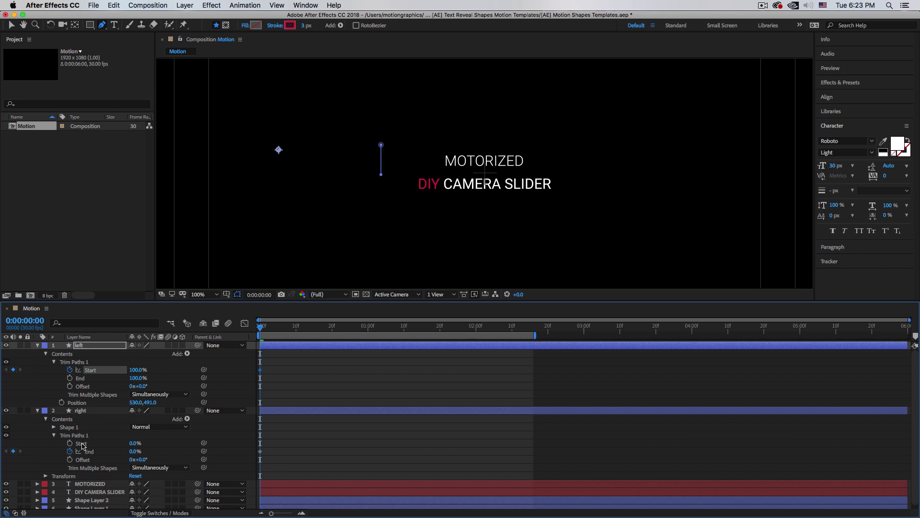
Step: At 0:00:01:00, keyframe the left layer's Trim Paths Start at 0% and the right layer's End at 100%
{"action": "left_click", "coordinate": [39, 321]}
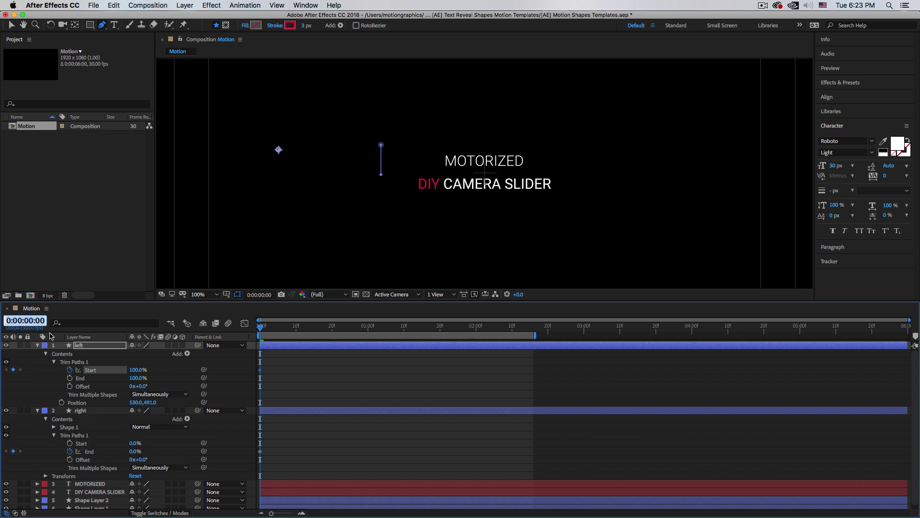
{"action": "type", "text": "1"}
{"action": "key", "text": "Return"}
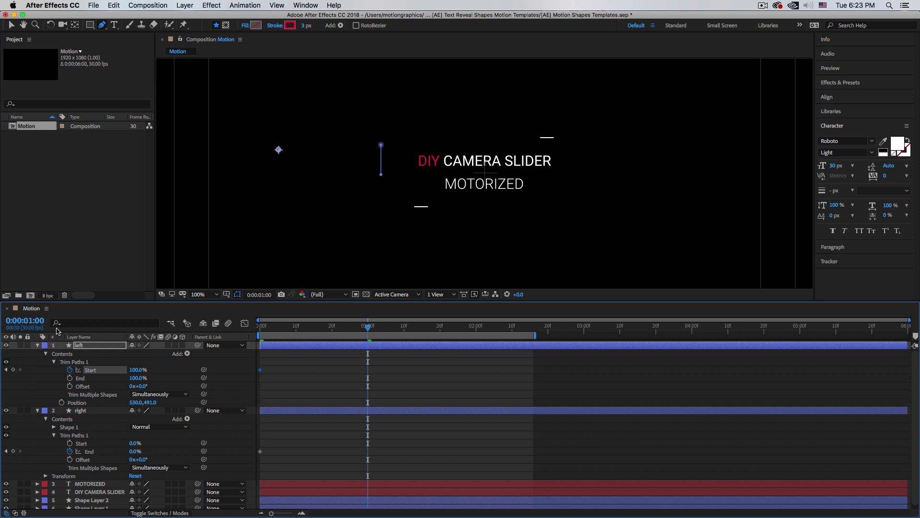
{"action": "left_click", "coordinate": [137, 369]}
{"action": "type", "text": "0"}
{"action": "key", "text": "Return"}
{"action": "left_click_drag", "start_coordinate": [134, 451], "coordinate": [163, 454]}
{"action": "left_click", "coordinate": [332, 411]}
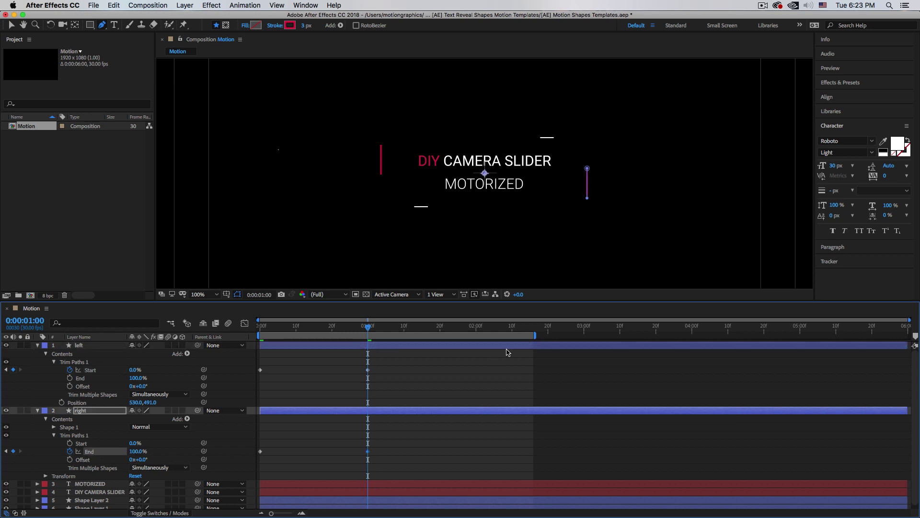
Step: Apply Easy Ease to the left and right layers' trim keyframes and reshape their speed curves to peak early with a long ease-out
{"action": "left_click_drag", "start_coordinate": [376, 326], "coordinate": [344, 346]}
{"action": "left_click_drag", "start_coordinate": [437, 465], "coordinate": [255, 350]}
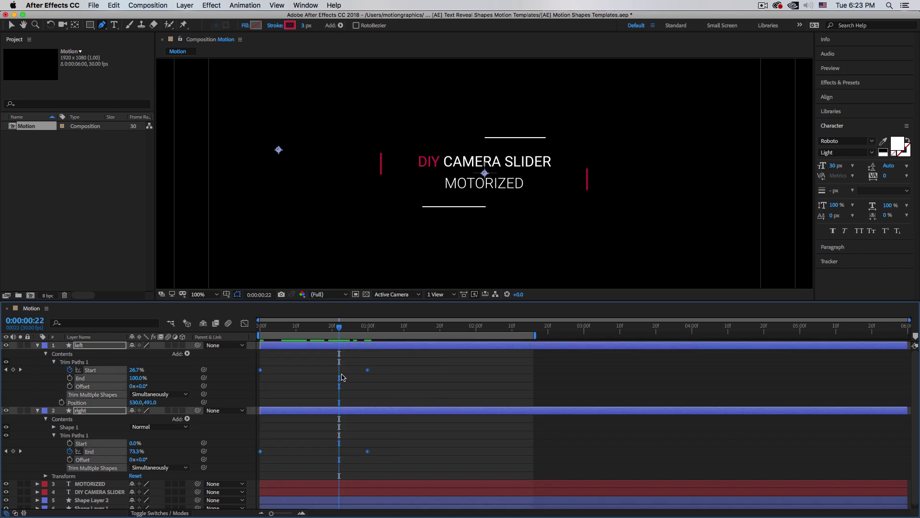
{"action": "key", "text": "F9"}
{"action": "left_click", "coordinate": [242, 325]}
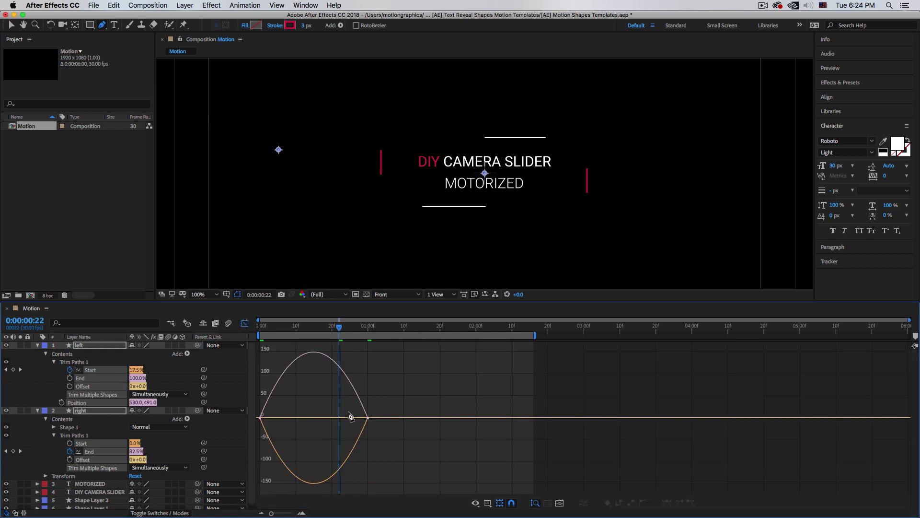
{"action": "key", "text": "v"}
{"action": "left_click_drag", "start_coordinate": [351, 406], "coordinate": [297, 424]}
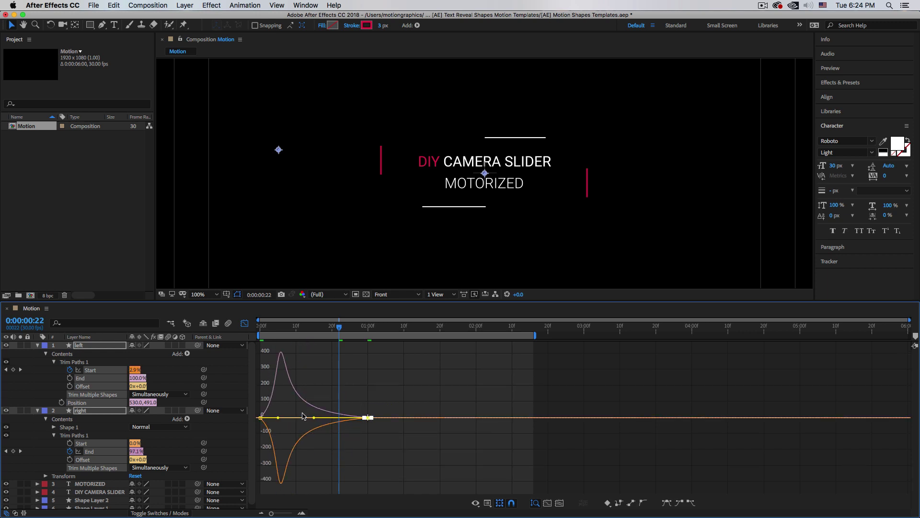
{"action": "left_click", "coordinate": [244, 324]}
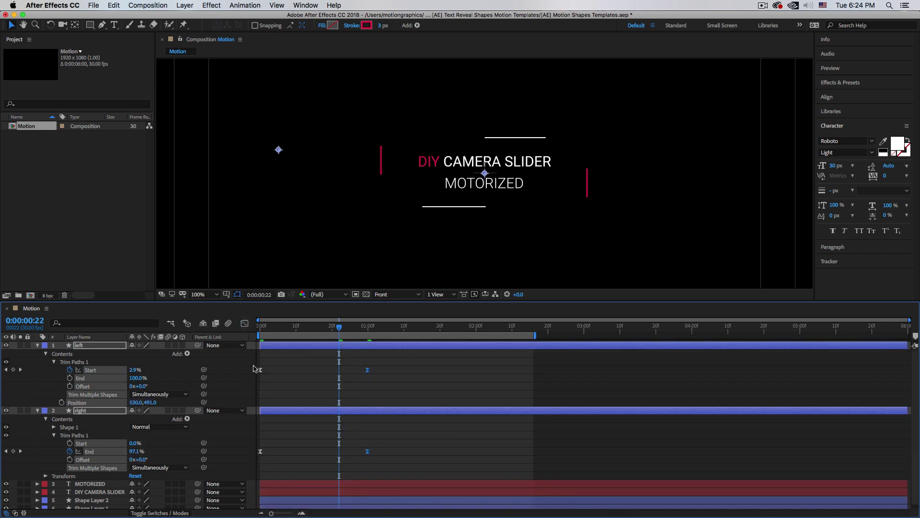
Step: Collapse the left and right layers' properties and preview the animation
{"action": "left_click", "coordinate": [38, 346]}
{"action": "left_click", "coordinate": [101, 430]}
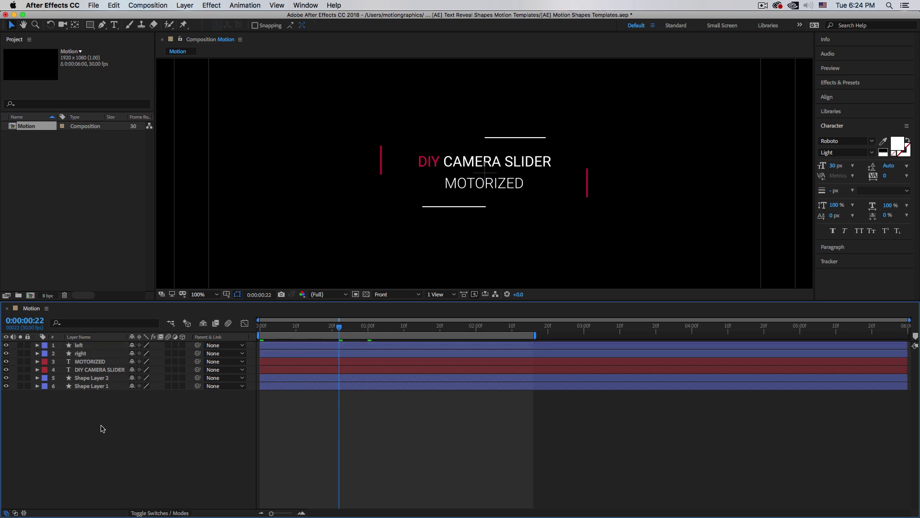
{"action": "key", "text": "space"}
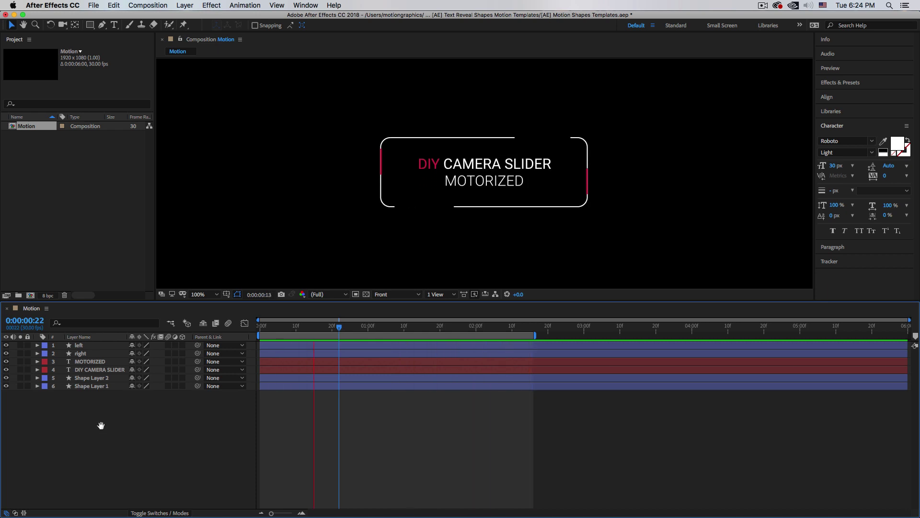
Step: Move the left and right layers below Shape Layer 1 in the layer stack
{"action": "left_click", "coordinate": [81, 354]}
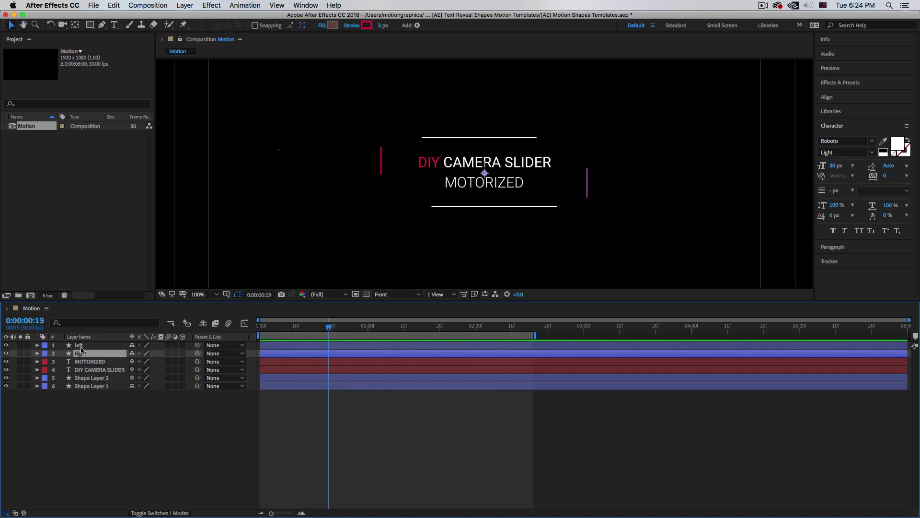
{"action": "left_click", "coordinate": [79, 345], "text": "shift"}
{"action": "left_click_drag", "start_coordinate": [81, 349], "coordinate": [83, 399]}
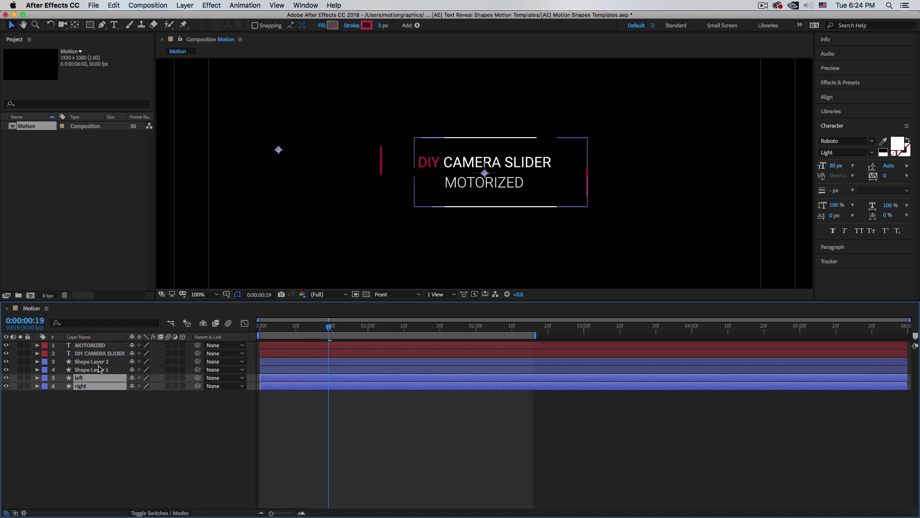
Step: Show the left and right layers' keyframes and shift them all to start at 0:00:00:17
{"action": "mouse_move", "coordinate": [330, 328]}
{"action": "left_mouse_down"}
{"action": "mouse_move", "coordinate": [278, 329]}
{"action": "mouse_move", "coordinate": [322, 332]}
{"action": "left_mouse_up"}
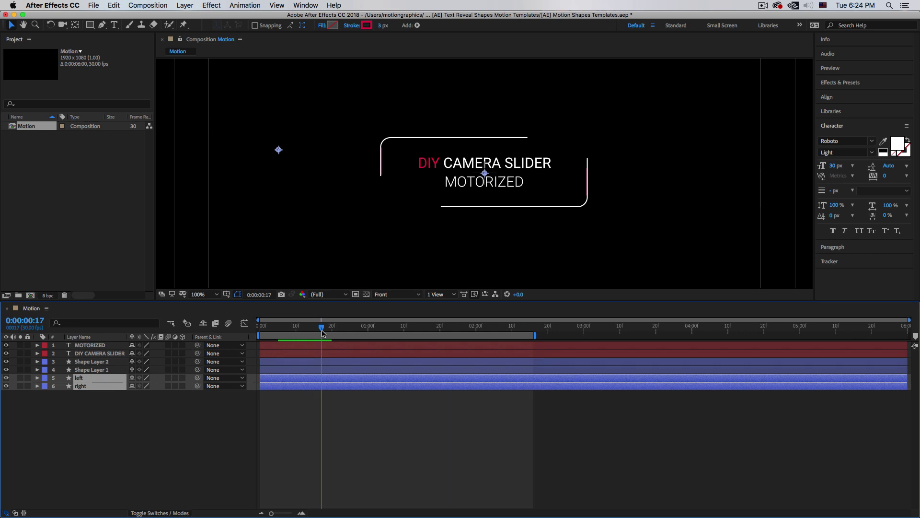
{"action": "key", "text": "u"}
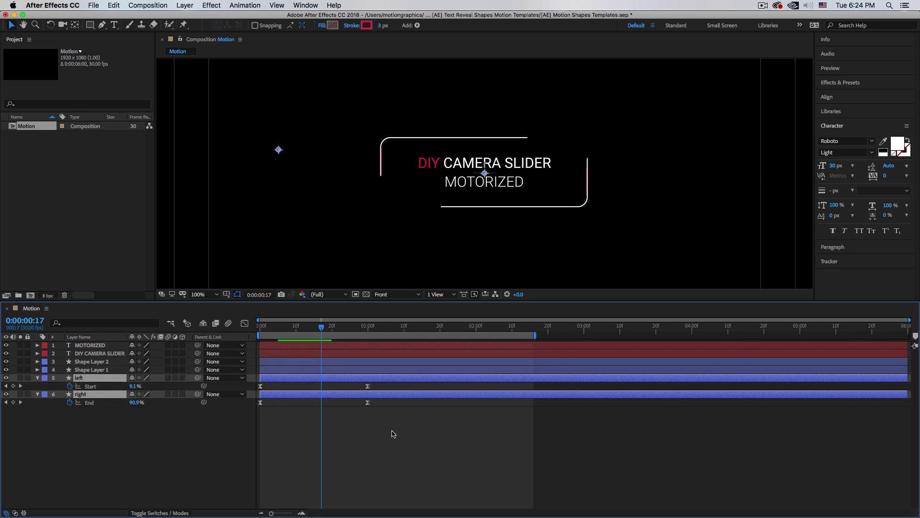
{"action": "left_click_drag", "start_coordinate": [390, 432], "coordinate": [321, 390]}
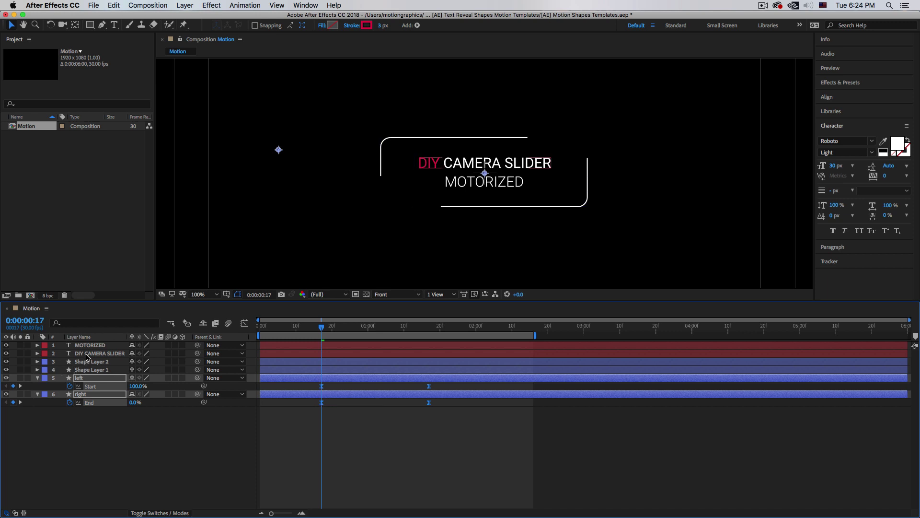
Step: Show the two text layers' Position keyframes, shift them to start at 0:00:00:17 and preview the animation
{"action": "left_click", "coordinate": [89, 351]}
{"action": "left_click", "coordinate": [89, 346], "text": "shift"}
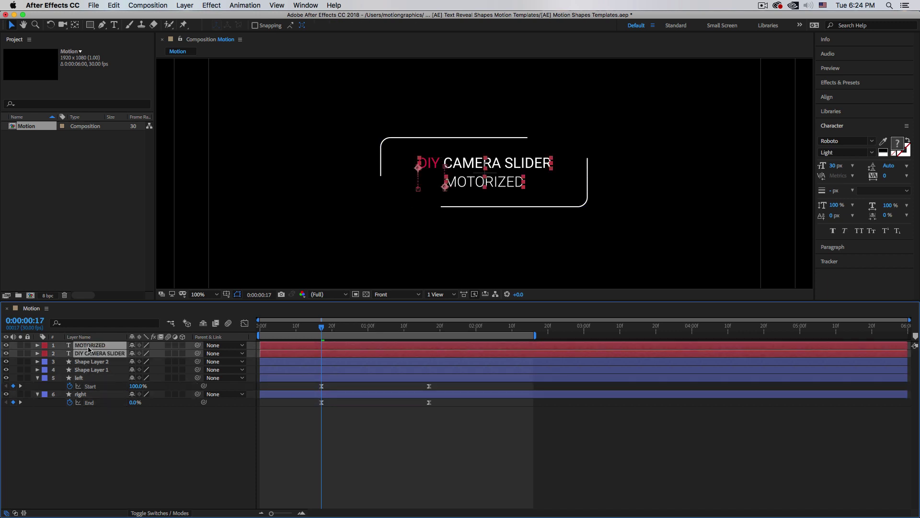
{"action": "key", "text": "p"}
{"action": "left_click_drag", "start_coordinate": [391, 373], "coordinate": [322, 357]}
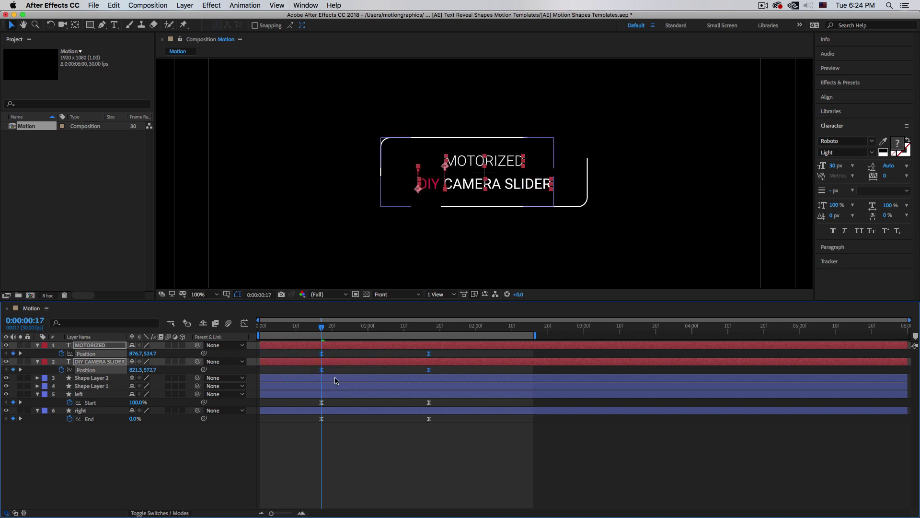
{"action": "key", "text": "space"}
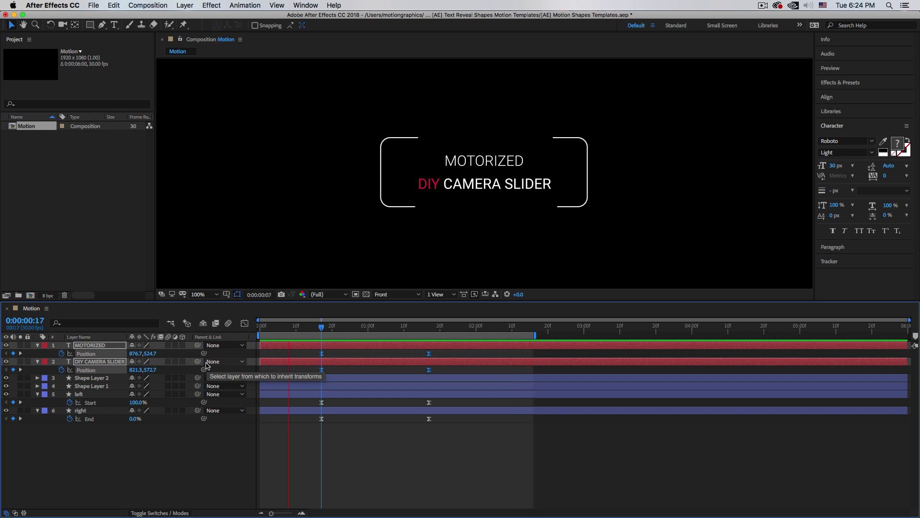
{"action": "key", "text": "space"}
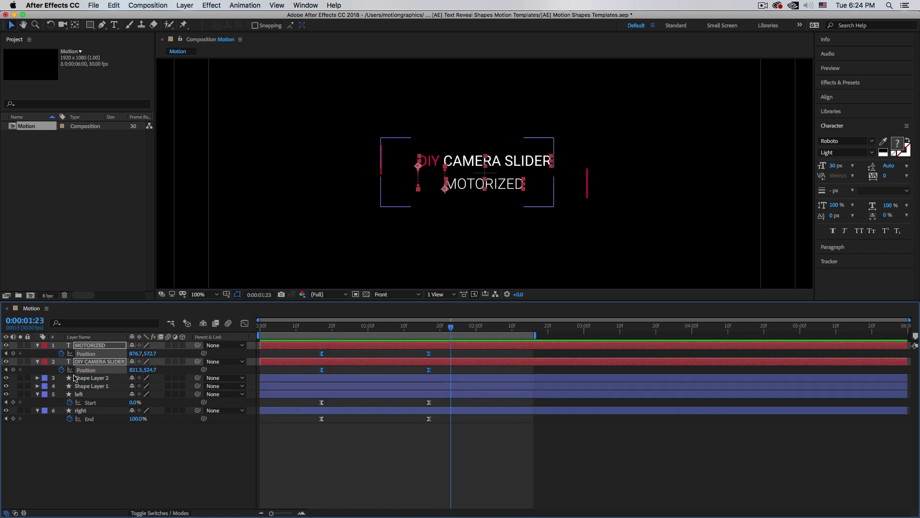
Step: Collapse both text layers' properties and pre-compose the MOTORIZED layer under its default composition name
{"action": "left_click", "coordinate": [38, 363]}
{"action": "left_click", "coordinate": [91, 427]}
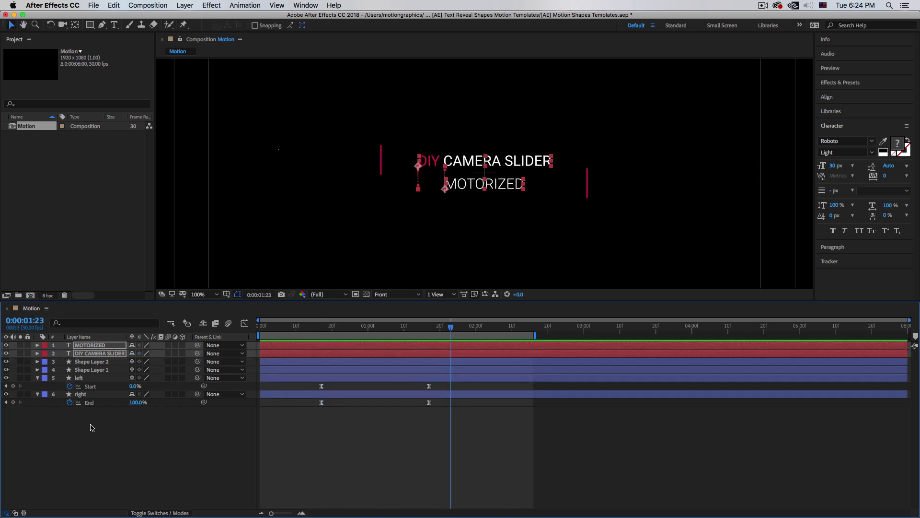
{"action": "left_click", "coordinate": [37, 345]}
{"action": "left_click", "coordinate": [90, 345]}
{"action": "right_click", "coordinate": [91, 347]}
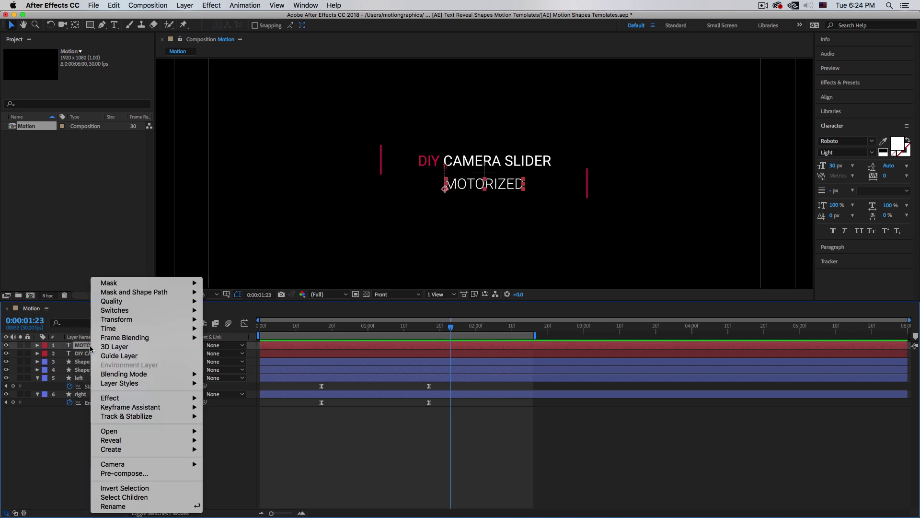
{"action": "left_click", "coordinate": [127, 473]}
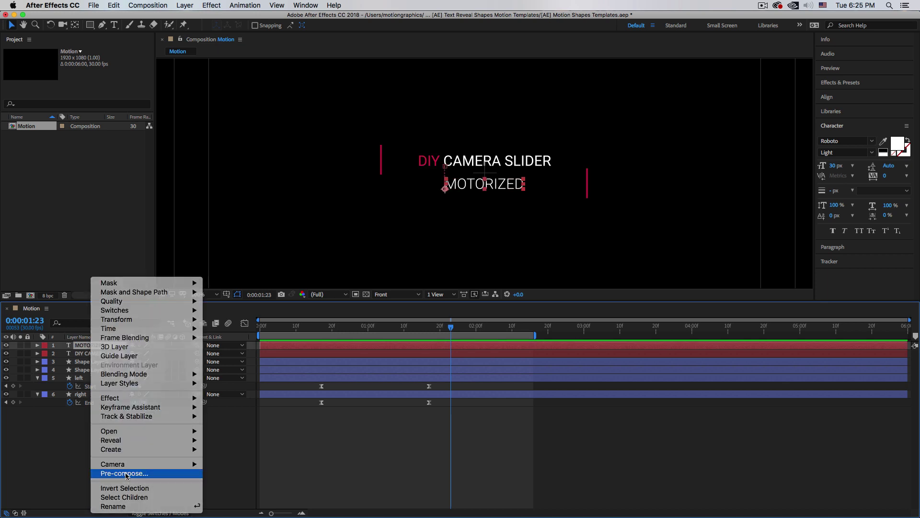
{"action": "left_click", "coordinate": [531, 327]}
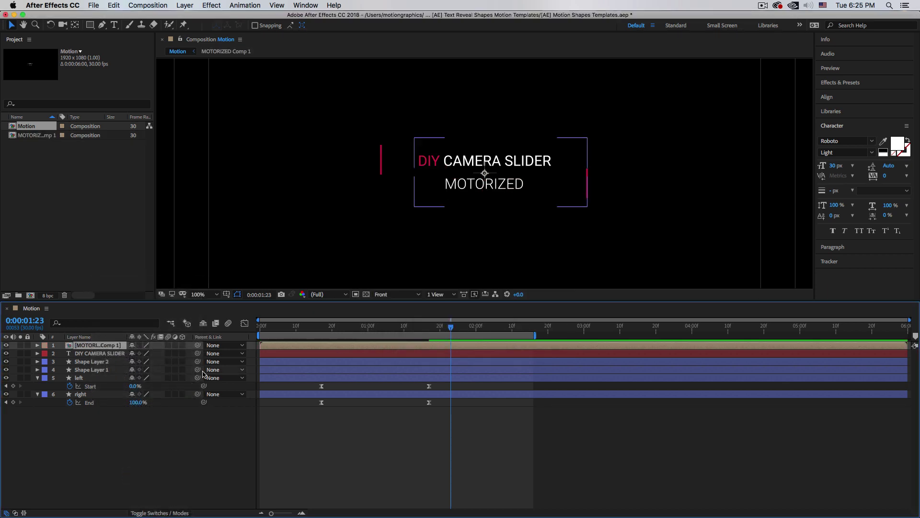
Step: Pre-compose the DIY CAMERA SLIDER text layer, moving all attributes into the new composition
{"action": "left_click", "coordinate": [104, 355]}
{"action": "right_click", "coordinate": [104, 358]}
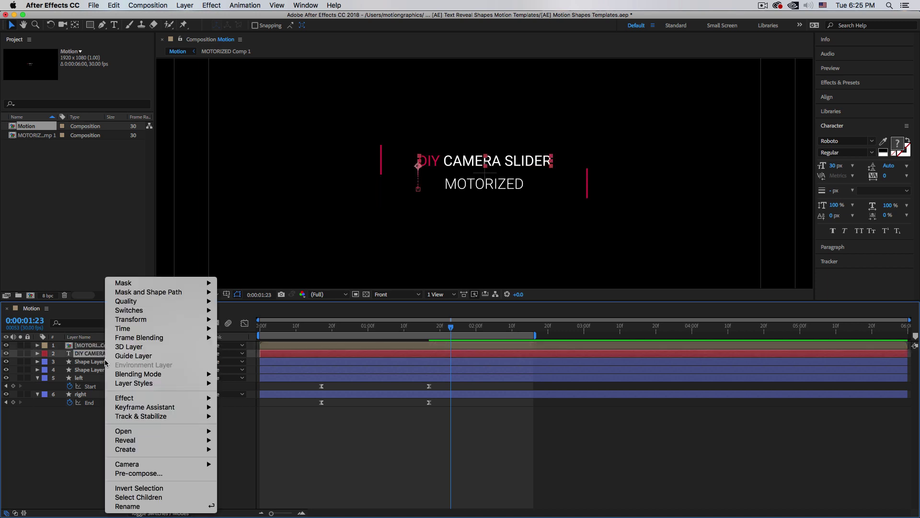
{"action": "left_click", "coordinate": [156, 475]}
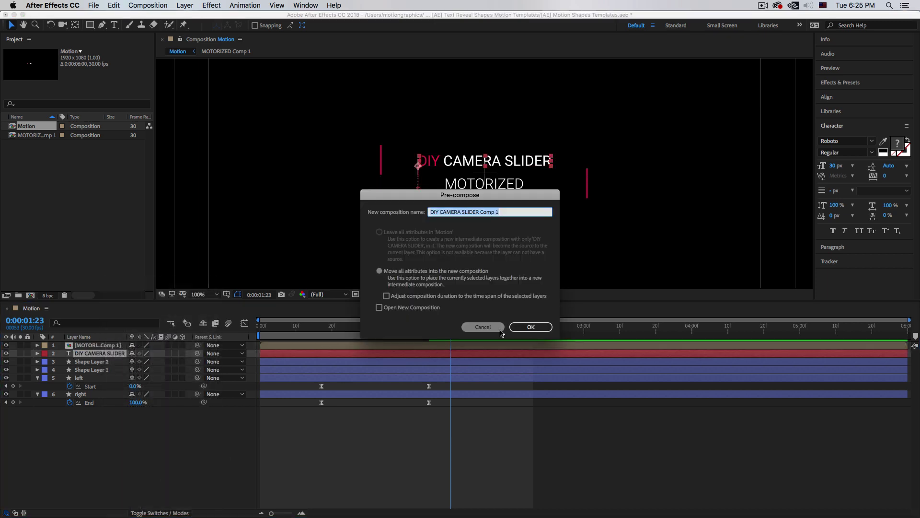
{"action": "left_click", "coordinate": [531, 326]}
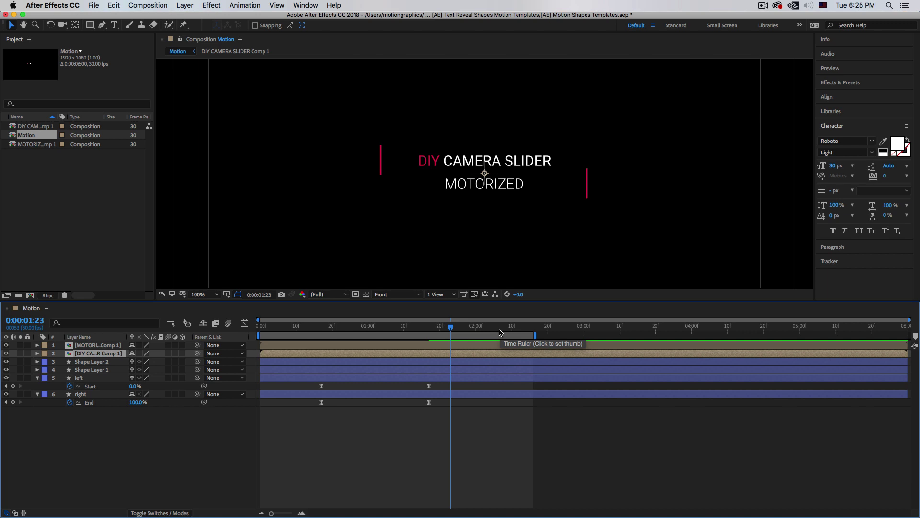
Step: Draw a rectangular mask on the DIY CAMERA SLIDER comp around the upper text line, ending midway between both lines
{"action": "left_click_drag", "start_coordinate": [453, 330], "coordinate": [407, 351]}
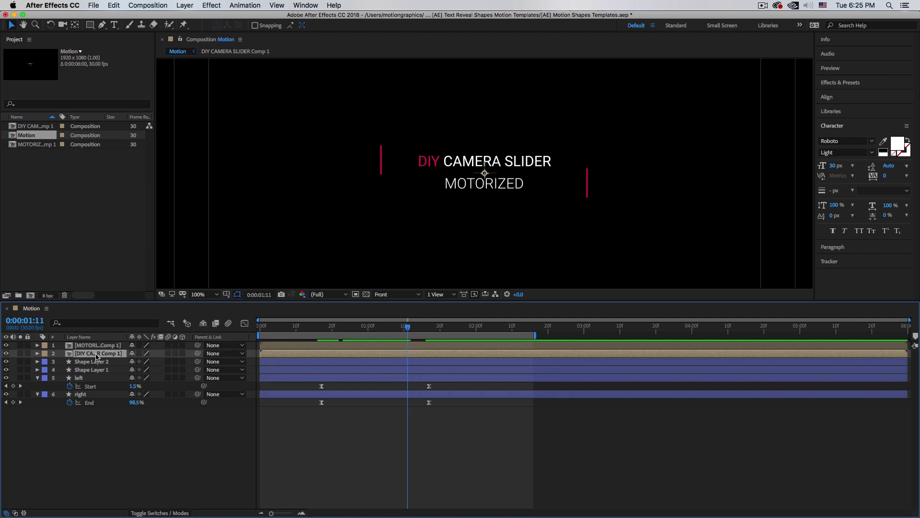
{"action": "left_click", "coordinate": [90, 25]}
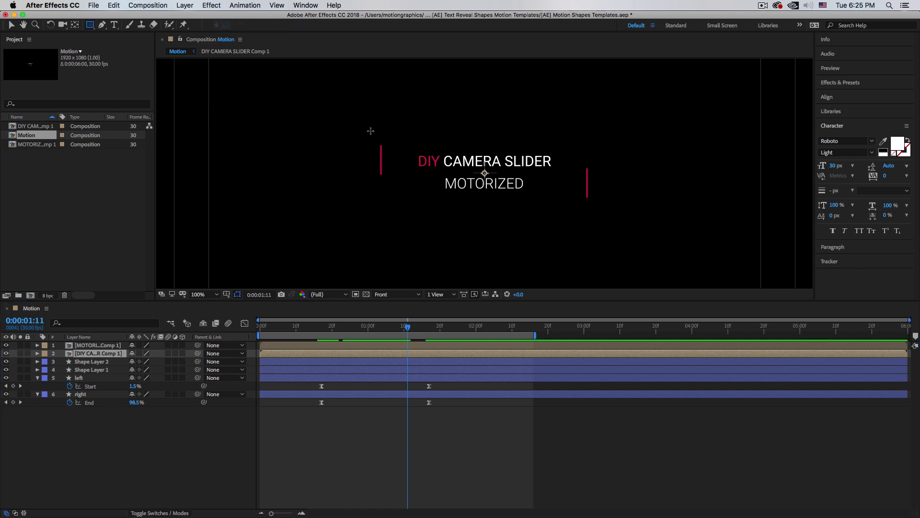
{"action": "left_click_drag", "start_coordinate": [360, 131], "coordinate": [608, 173]}
Step: Draw a rectangular mask on the MOTORIZED comp around the lower text line and preview the text reveal
{"action": "left_click", "coordinate": [85, 346]}
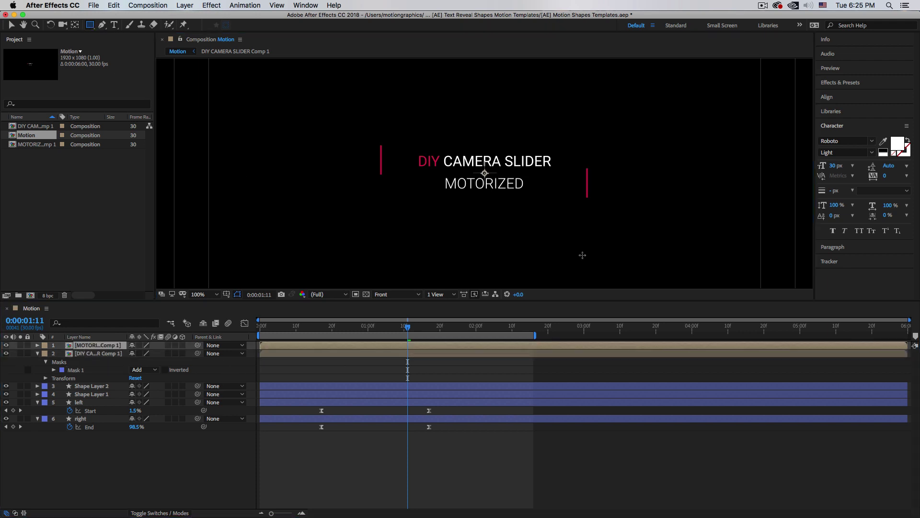
{"action": "left_click_drag", "start_coordinate": [610, 221], "coordinate": [330, 172]}
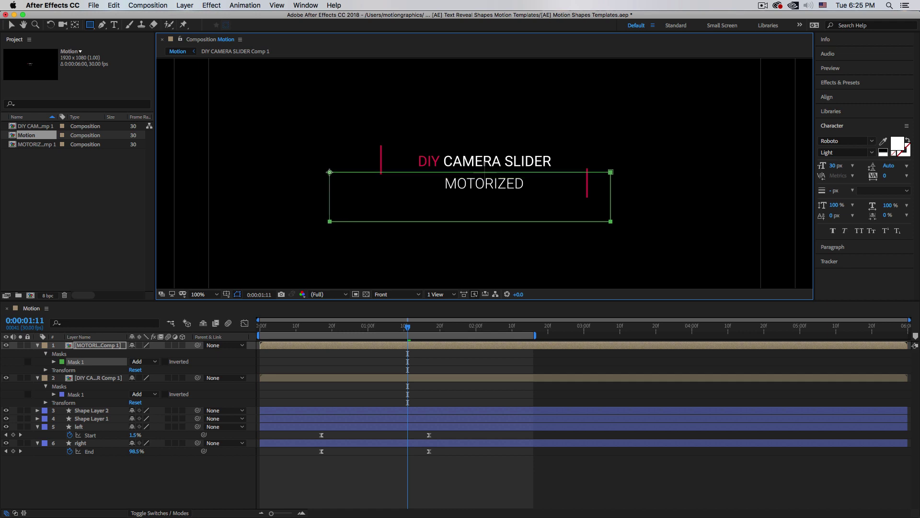
{"action": "left_click", "coordinate": [170, 486]}
{"action": "key", "text": "space"}
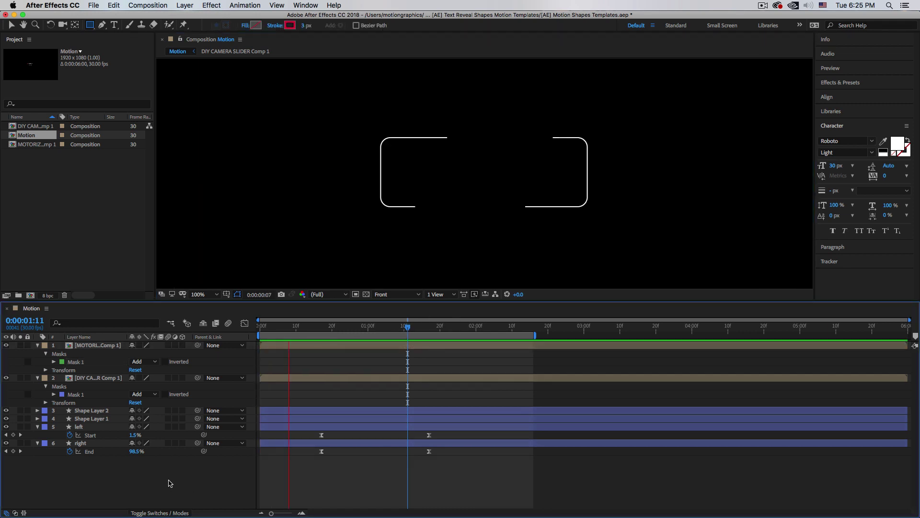
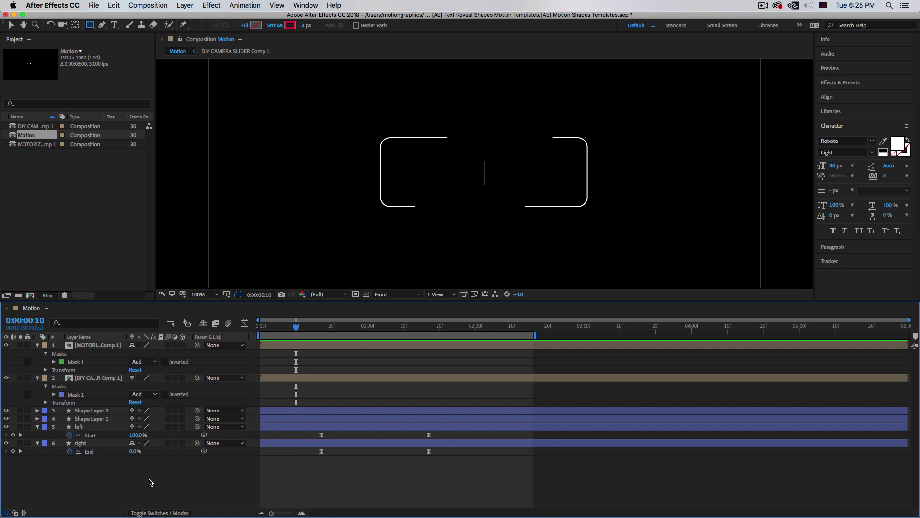
Step: Collapse all layers' properties and pre-compose all six layers into a composition named "whole comp"
{"action": "left_click", "coordinate": [37, 345]}
{"action": "left_click", "coordinate": [37, 354]}
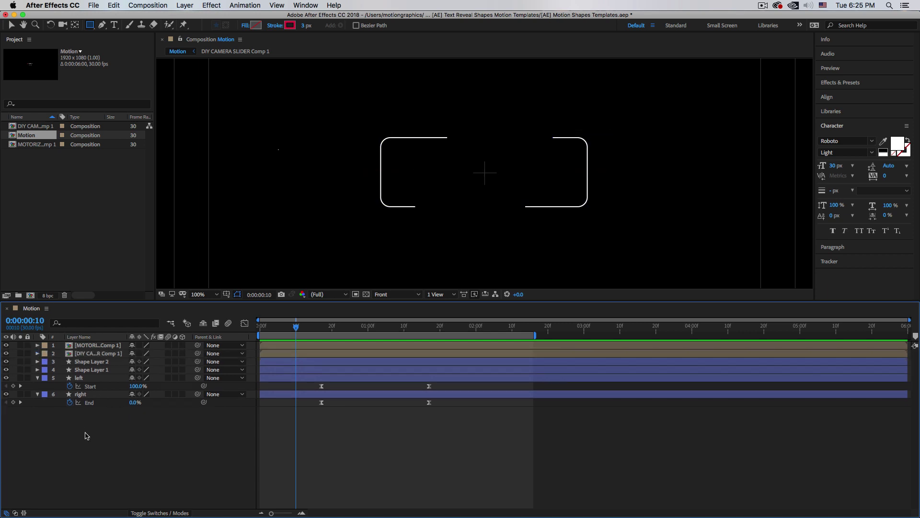
{"action": "left_click", "coordinate": [37, 378]}
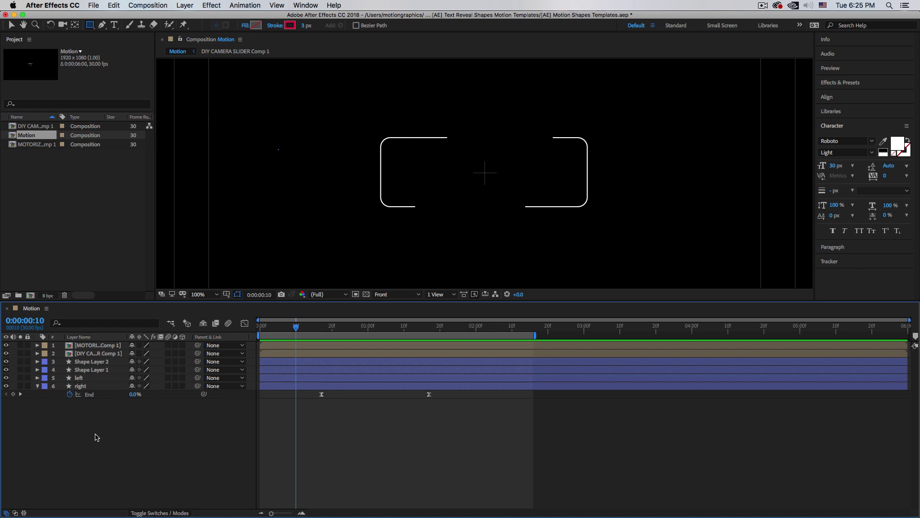
{"action": "left_click", "coordinate": [37, 386]}
{"action": "left_click_drag", "start_coordinate": [119, 432], "coordinate": [71, 349]}
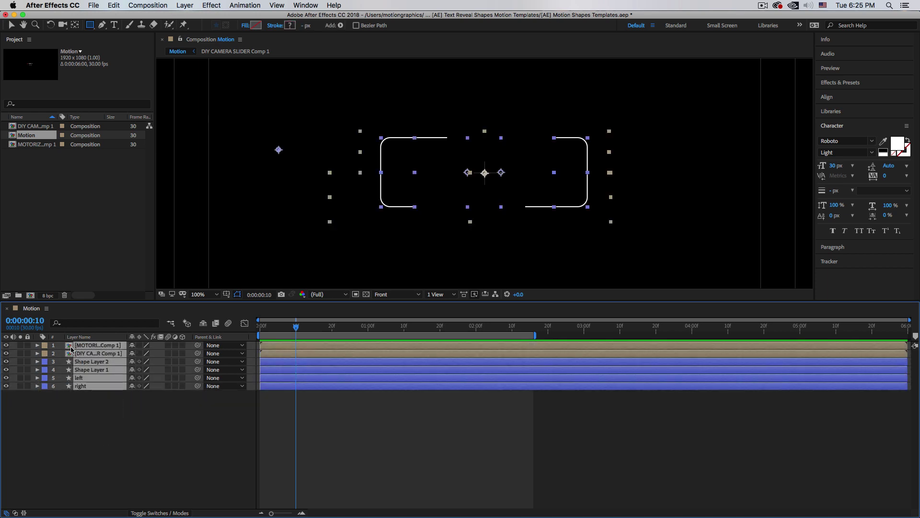
{"action": "right_click", "coordinate": [93, 361]}
{"action": "mouse_move", "coordinate": [138, 450]}
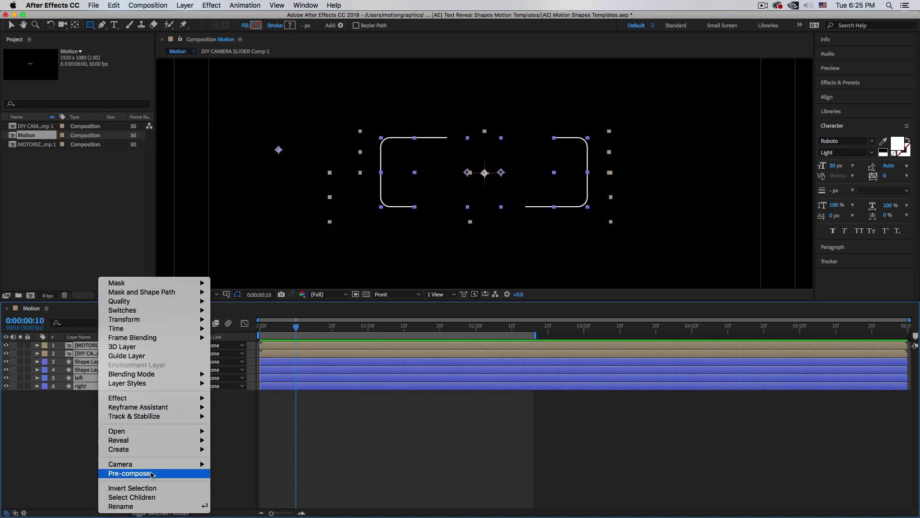
{"action": "left_click", "coordinate": [152, 473]}
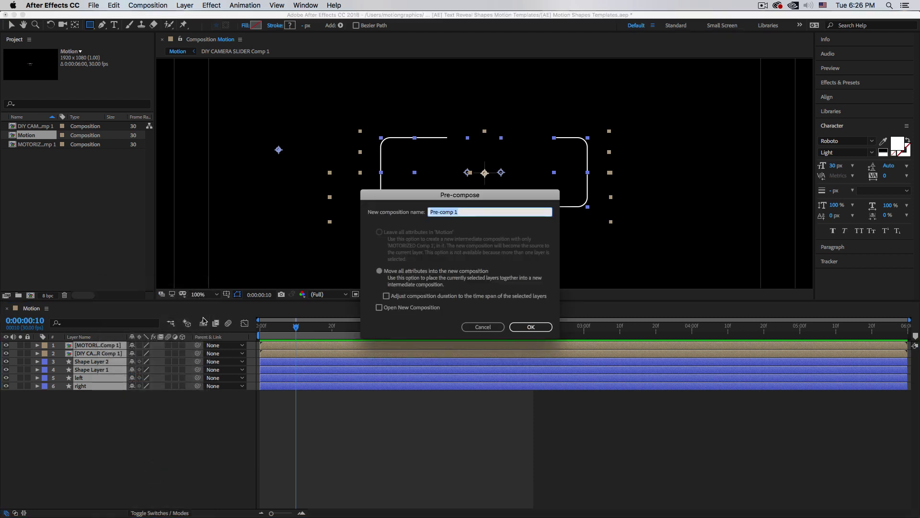
{"action": "type", "text": "whole comp"}
{"action": "key", "text": "Return"}
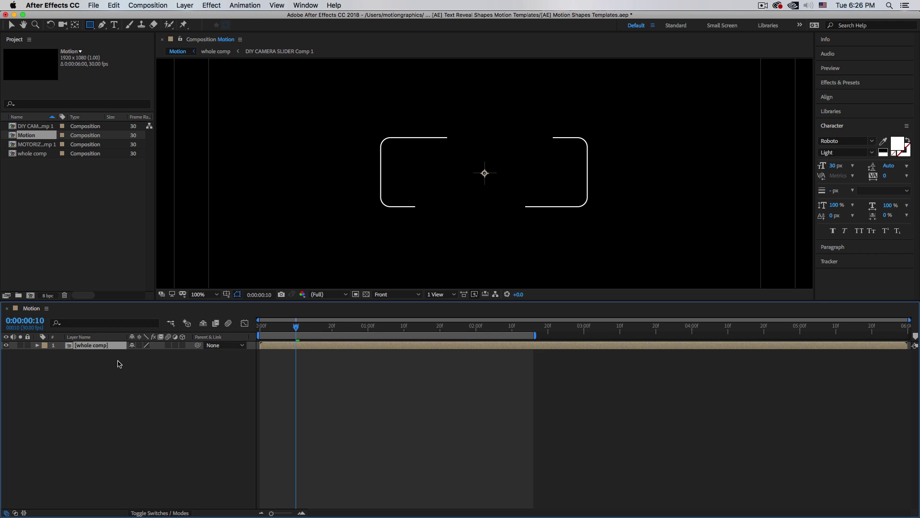
Step: Enable time remapping on the whole comp layer and add a Time Remap keyframe at 0:00:01:10
{"action": "right_click", "coordinate": [105, 346]}
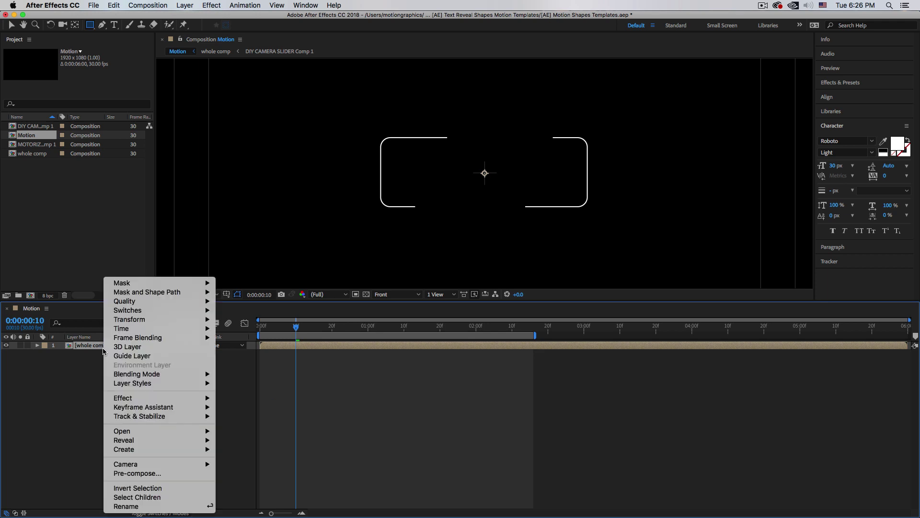
{"action": "mouse_move", "coordinate": [143, 329]}
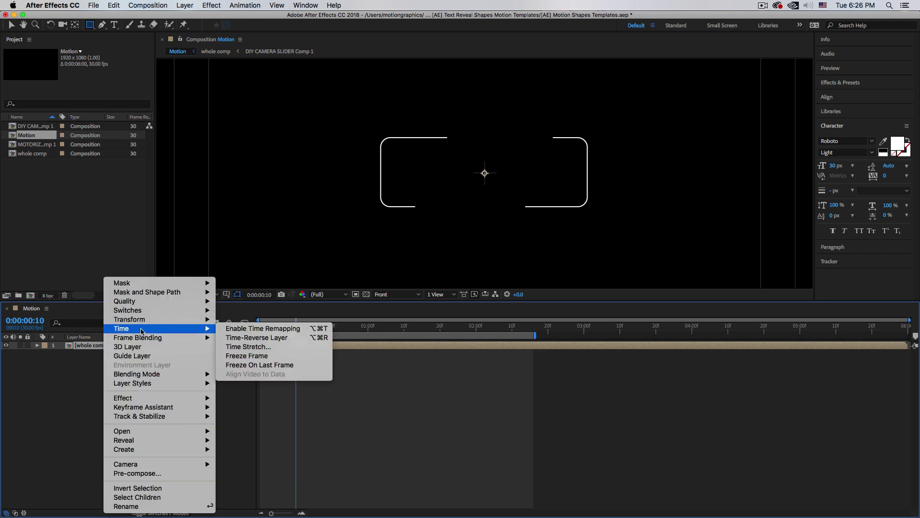
{"action": "left_click", "coordinate": [254, 329]}
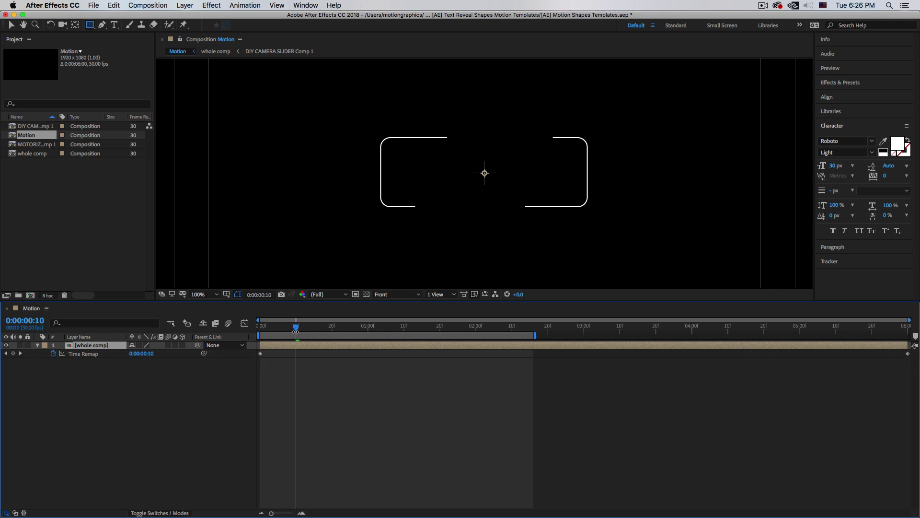
{"action": "left_click_drag", "start_coordinate": [294, 330], "coordinate": [403, 331]}
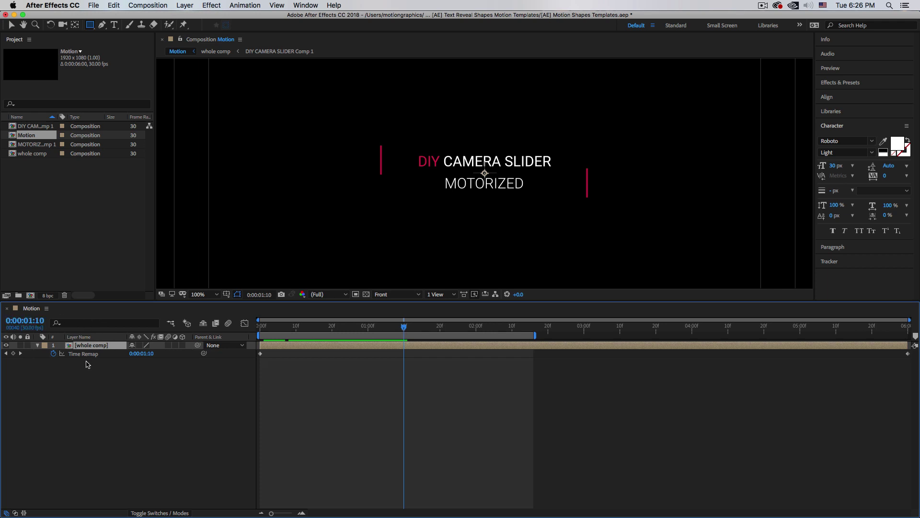
{"action": "left_click", "coordinate": [13, 354]}
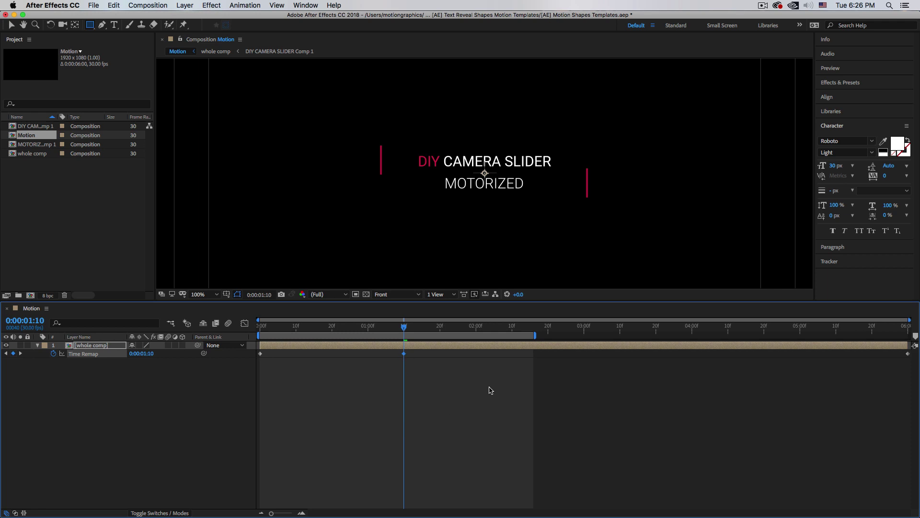
Step: Extend the work area to about 0:00:04:20 and paste a copy of the 0:00:01:10 Time Remap keyframe at 0:00:02:20
{"action": "left_click_drag", "start_coordinate": [535, 335], "coordinate": [762, 355]}
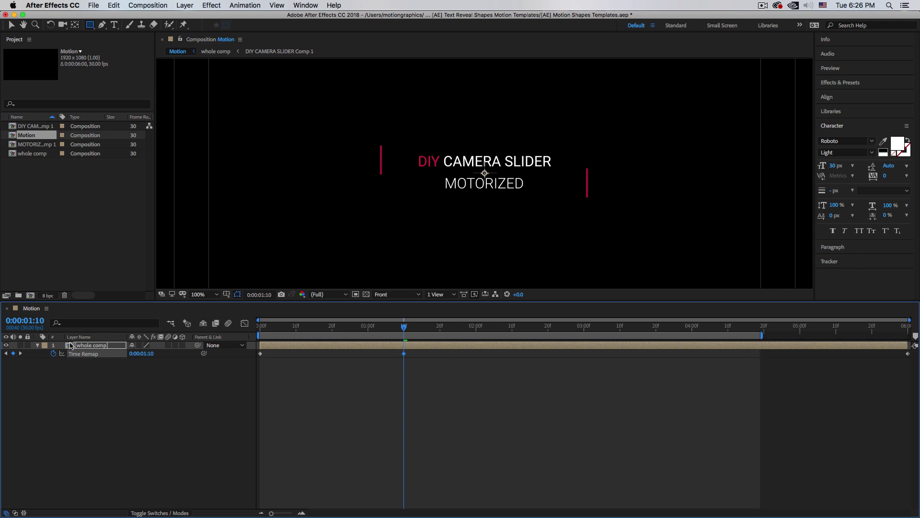
{"action": "left_click", "coordinate": [41, 319]}
{"action": "type", "text": "2"}
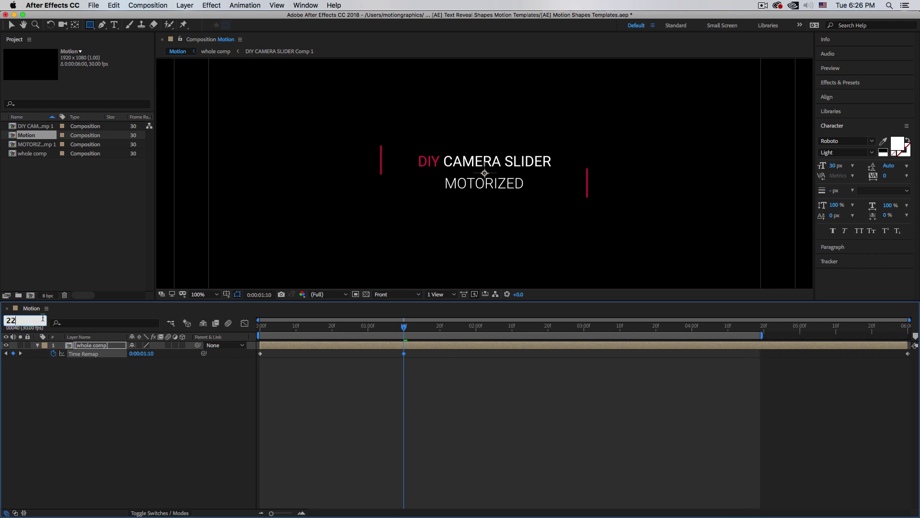
{"action": "type", "text": ":20"}
{"action": "key", "text": "Return"}
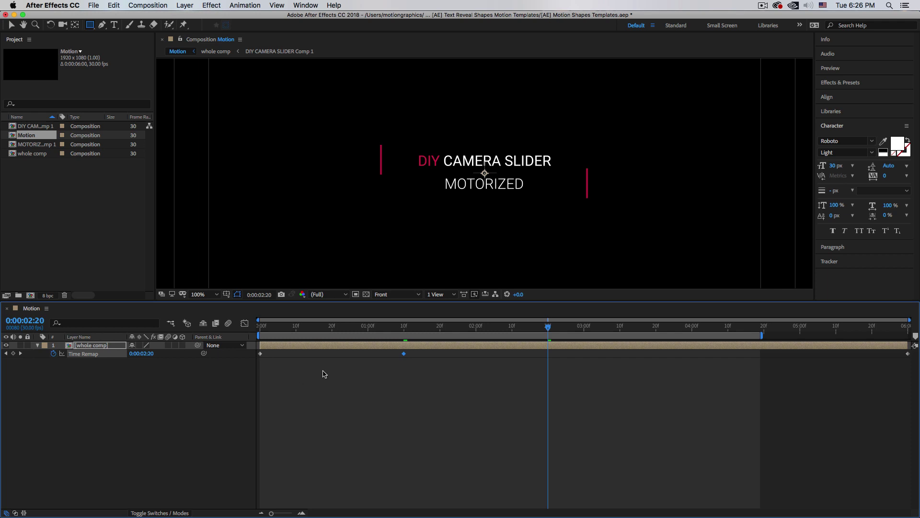
{"action": "key", "text": "super+v"}
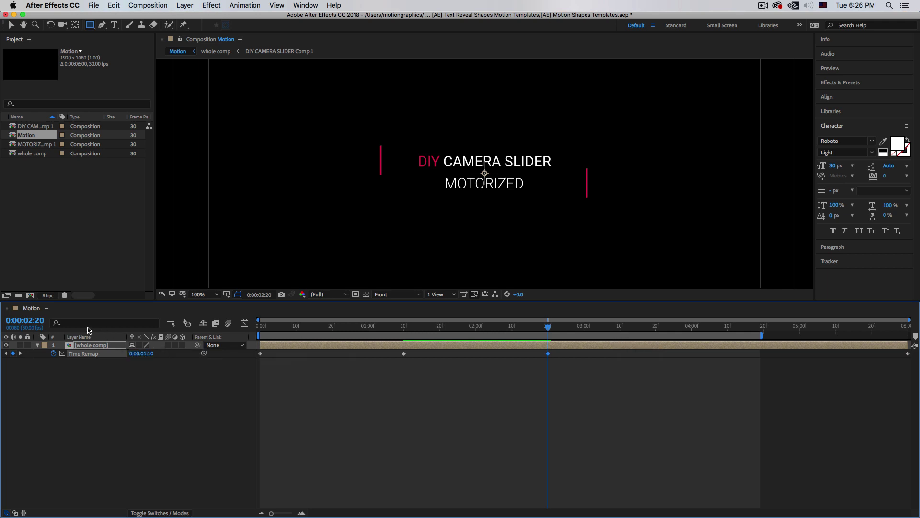
Step: Paste a copy of the first Time Remap keyframe at 0:00:04:00 so the animation plays in reverse
{"action": "left_click", "coordinate": [38, 322]}
{"action": "type", "text": "400"}
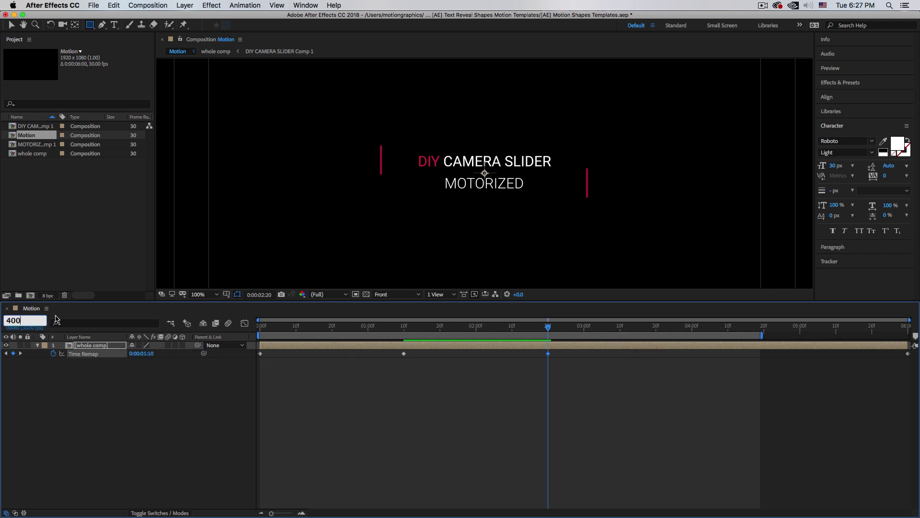
{"action": "key", "text": "Return"}
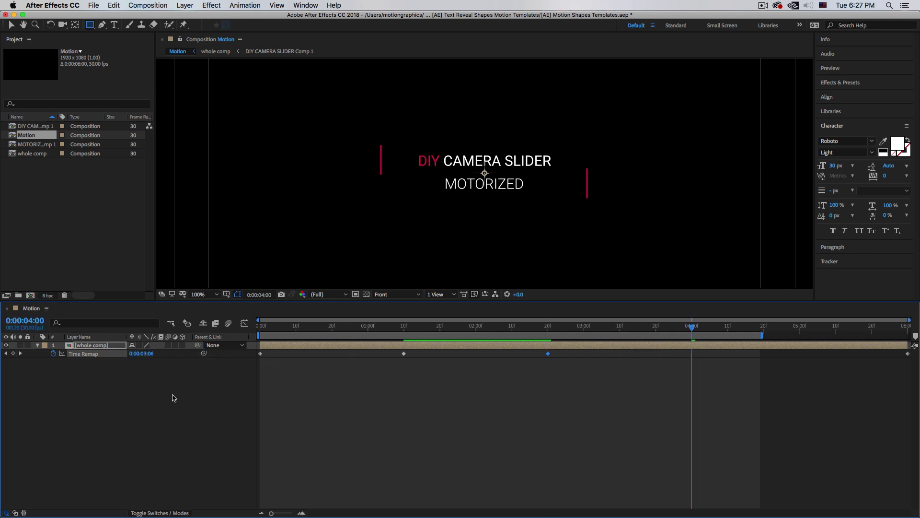
{"action": "left_click", "coordinate": [261, 354]}
{"action": "key", "text": "super+v"}
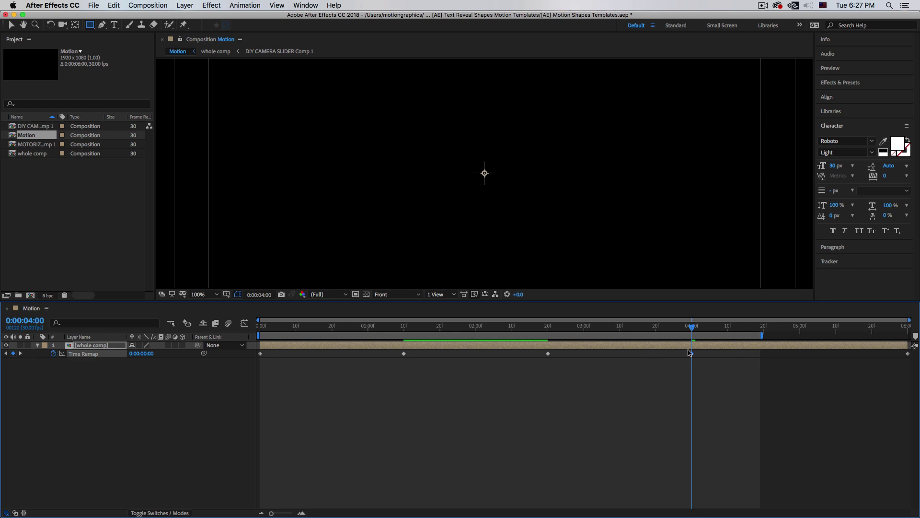
Step: Delete the Time Remap keyframe at the layer's end and preview the full in-and-out animation
{"action": "left_click", "coordinate": [909, 353]}
{"action": "key", "text": "Delete"}
{"action": "key", "text": "space"}
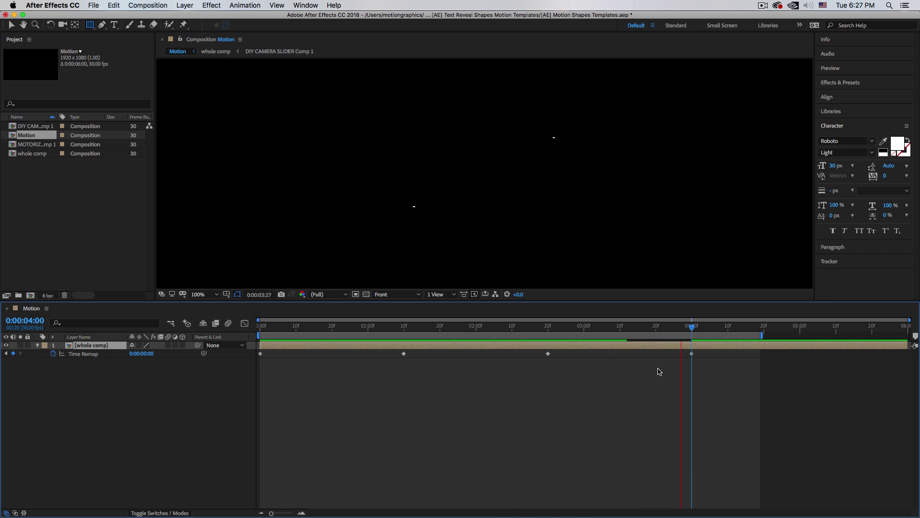
{"action": "key", "text": "space"}
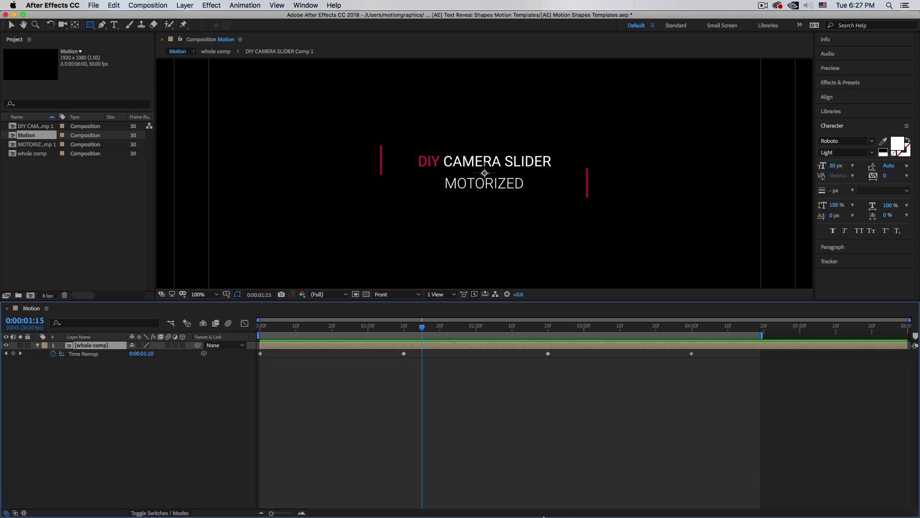
Step: Switch to Safari and view the open Nera Studio and Graphic Neras TV YouTube channel pages
{"action": "left_click", "coordinate": [516, 494]}
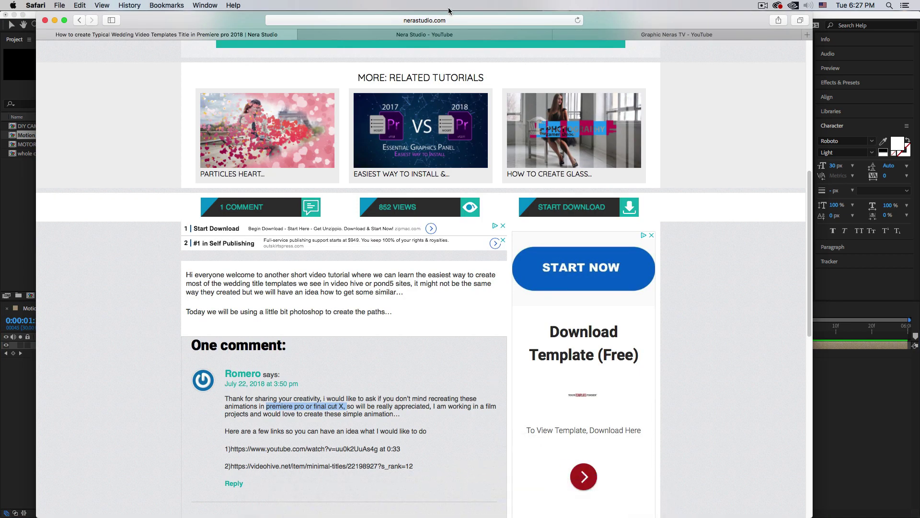
{"action": "left_click", "coordinate": [428, 35]}
{"action": "left_click", "coordinate": [678, 36]}
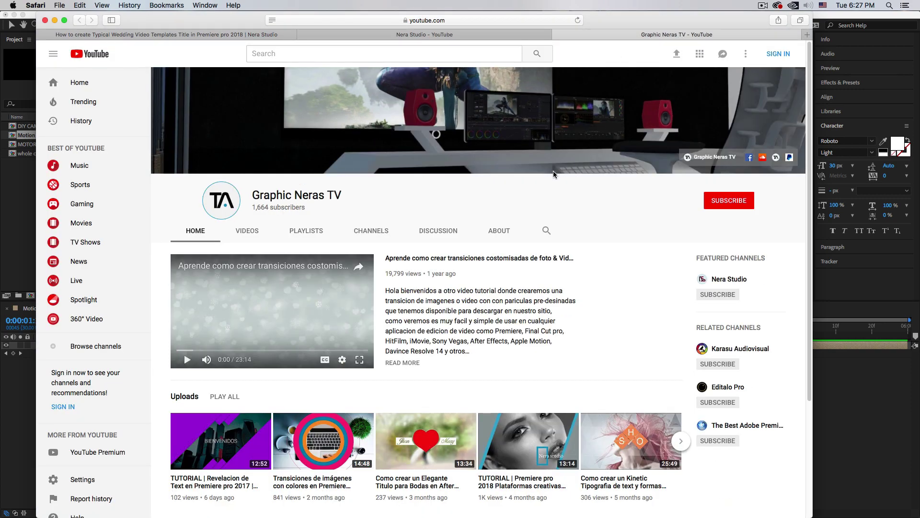